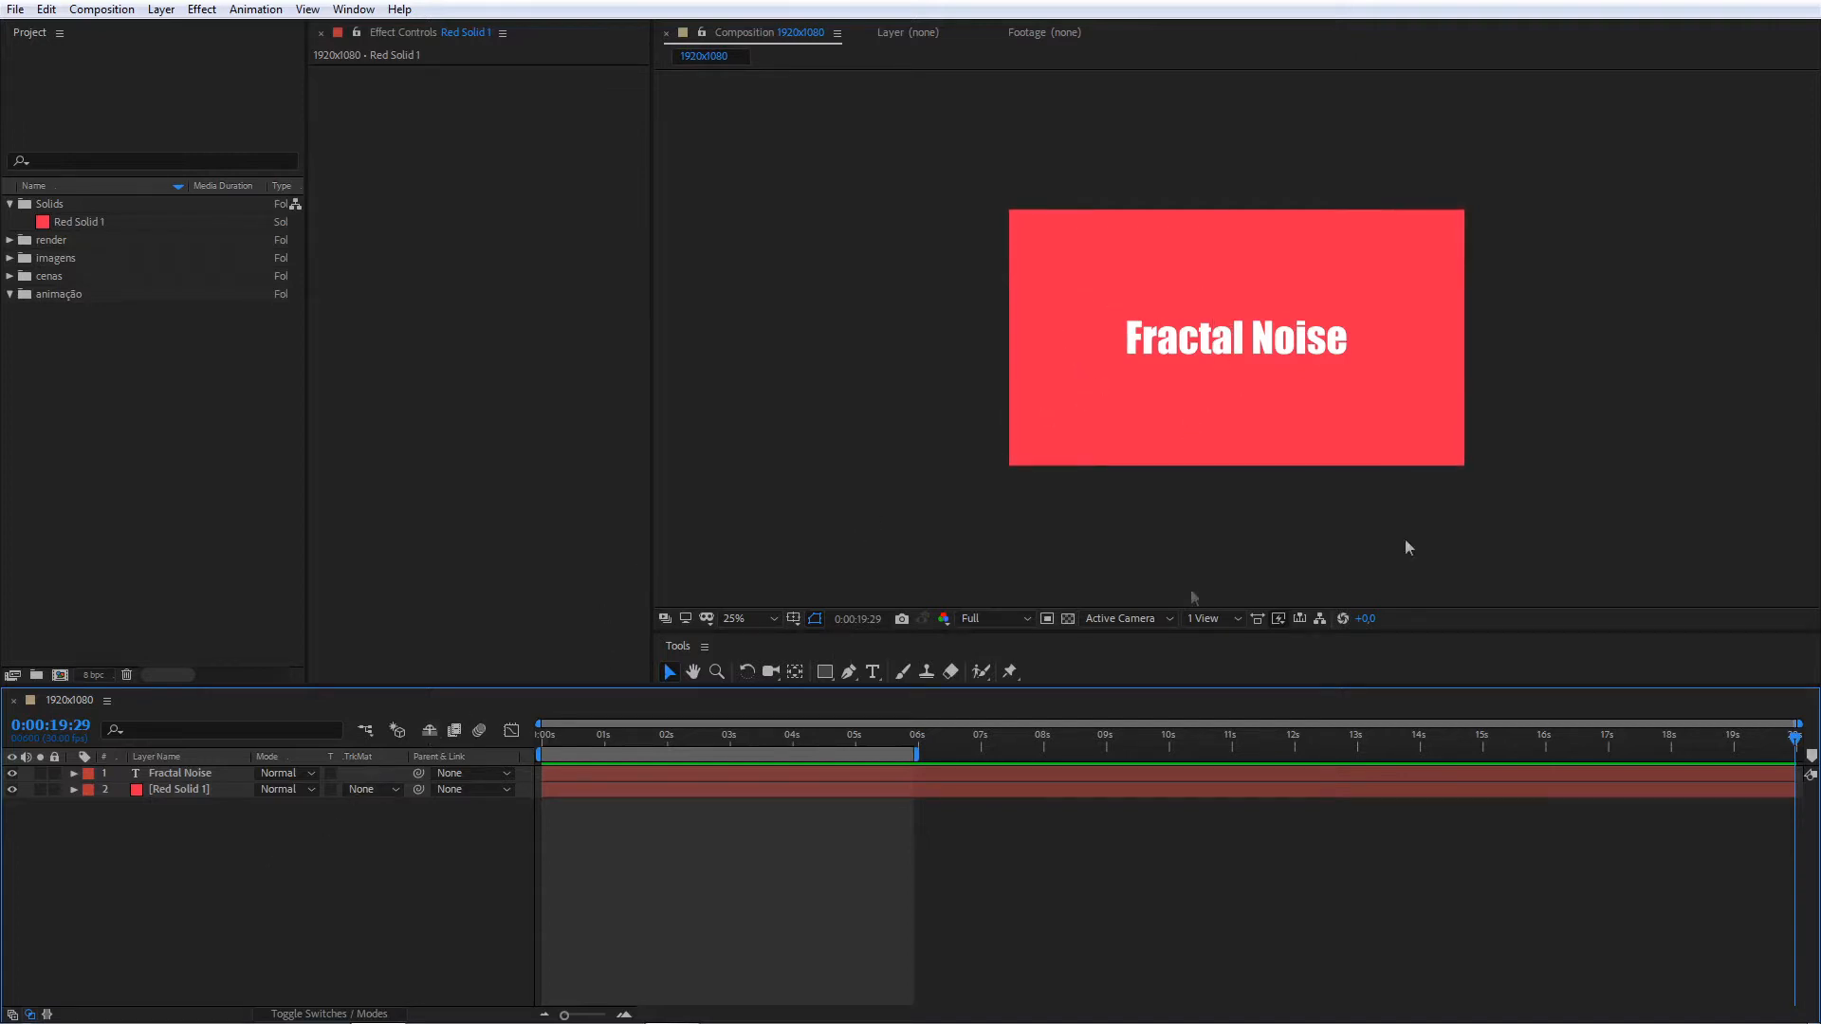
- Hide the Fractal Noise text layer and apply the Fractal Noise effect to the red solid layer
left_click(12, 773)
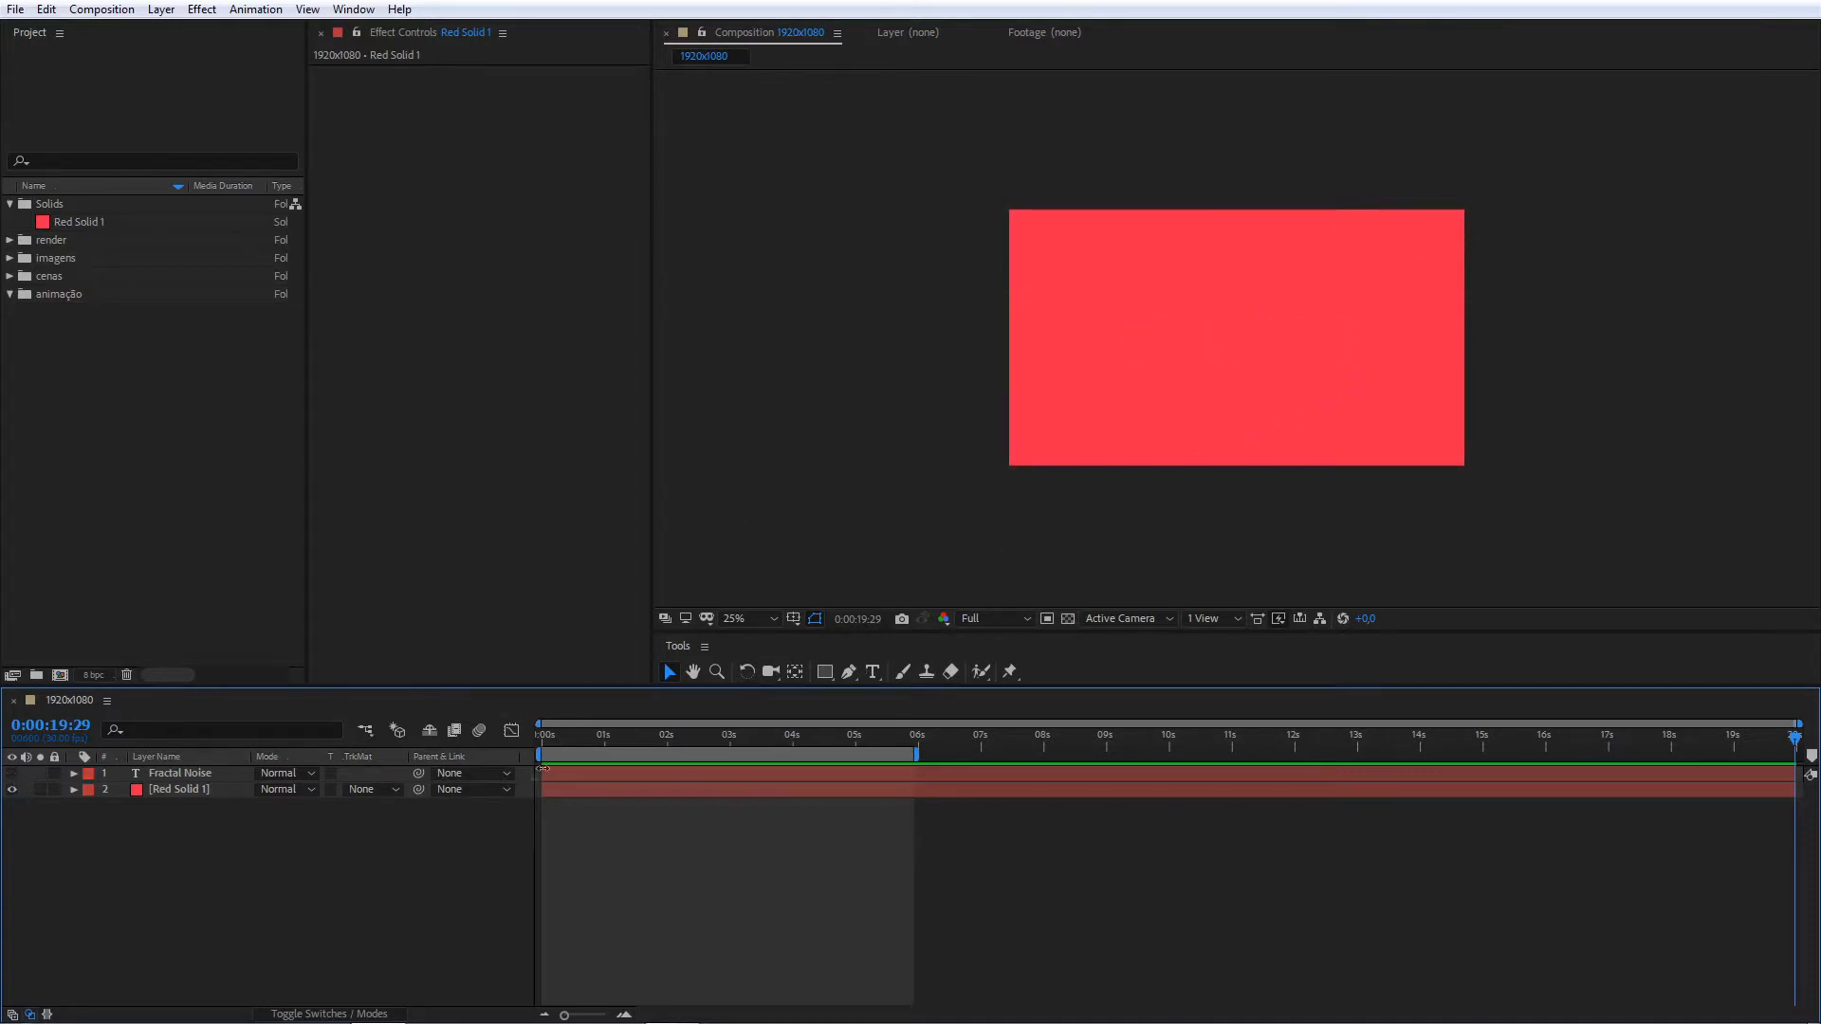
left_click(195, 791)
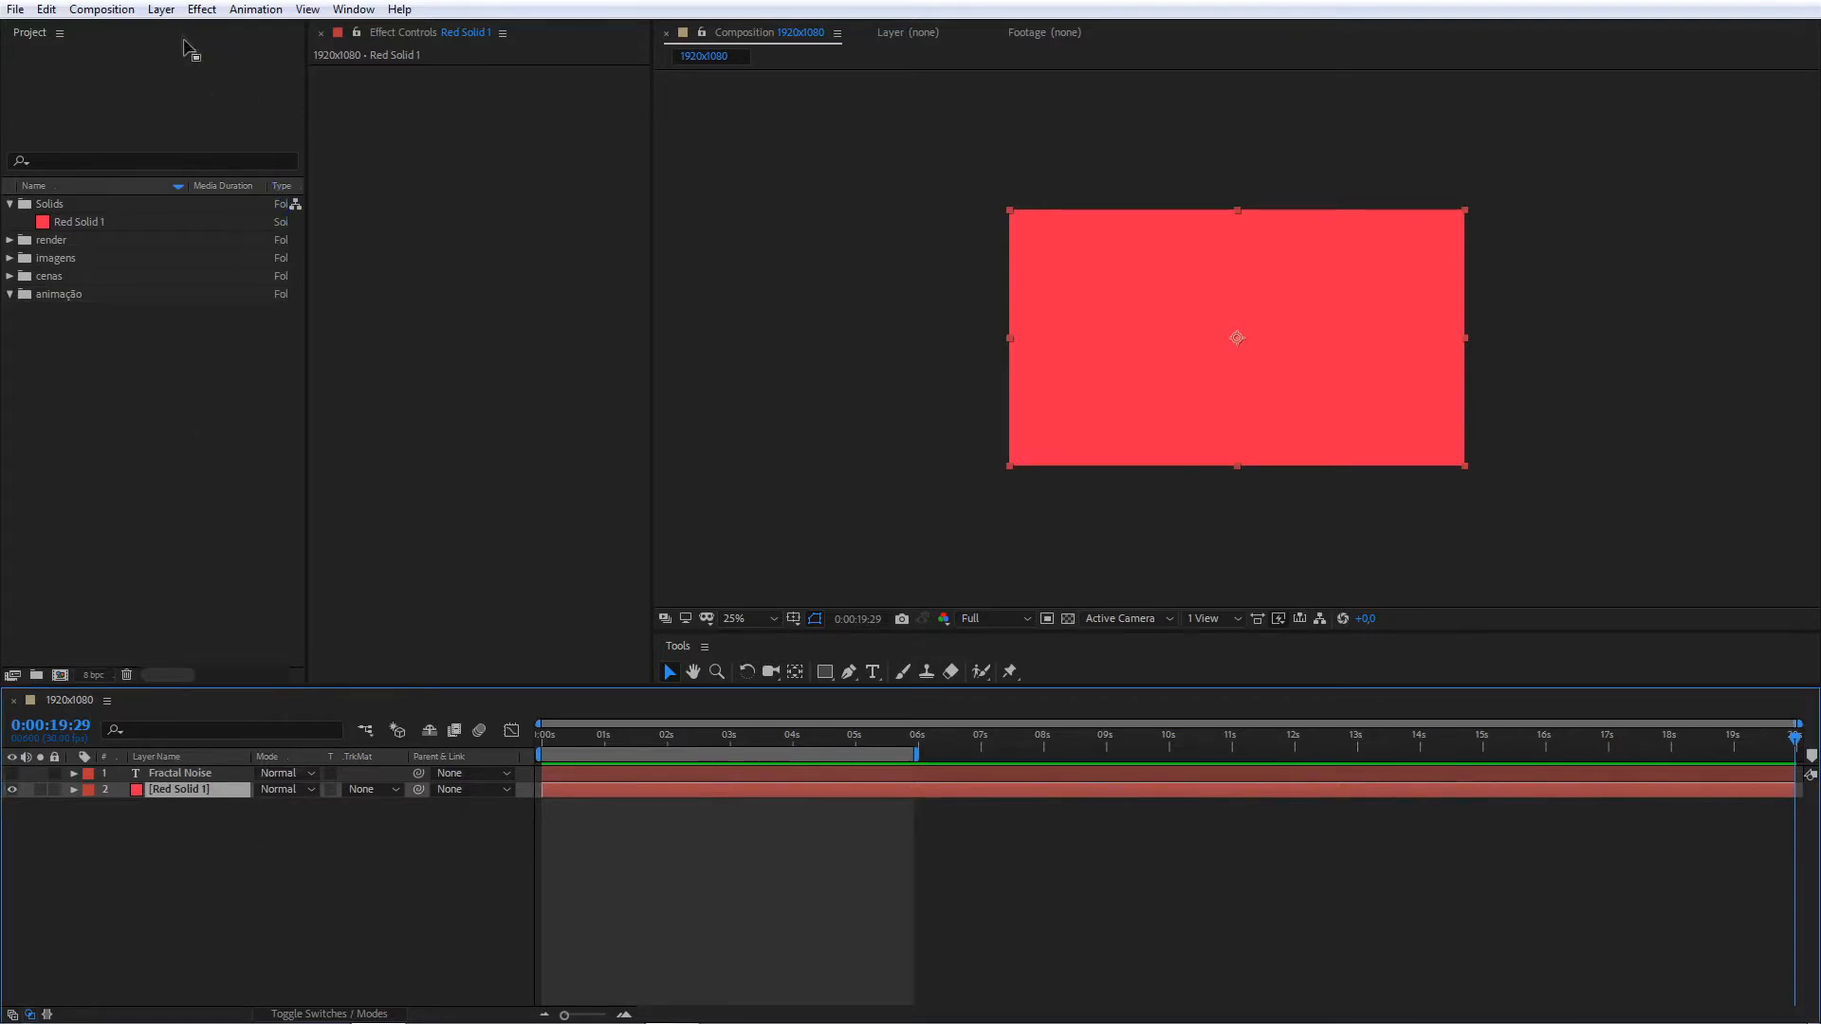
left_click(203, 10)
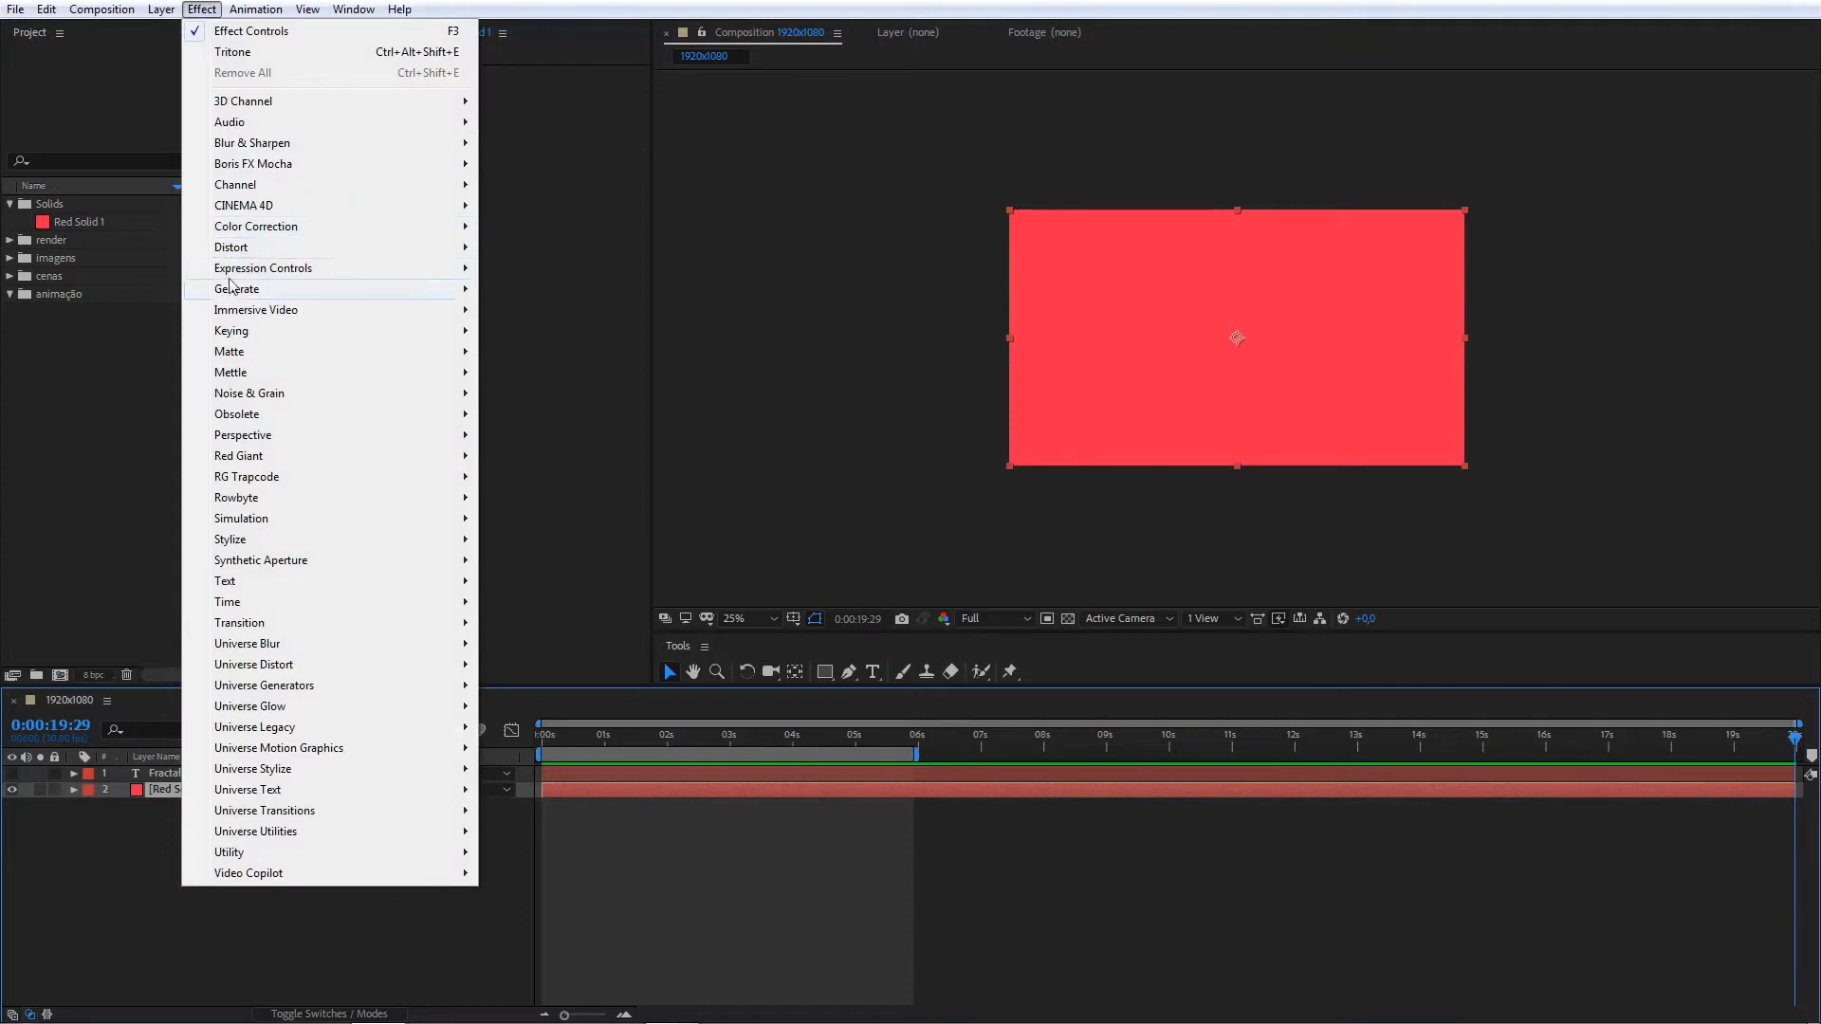
mouse_move(248, 397)
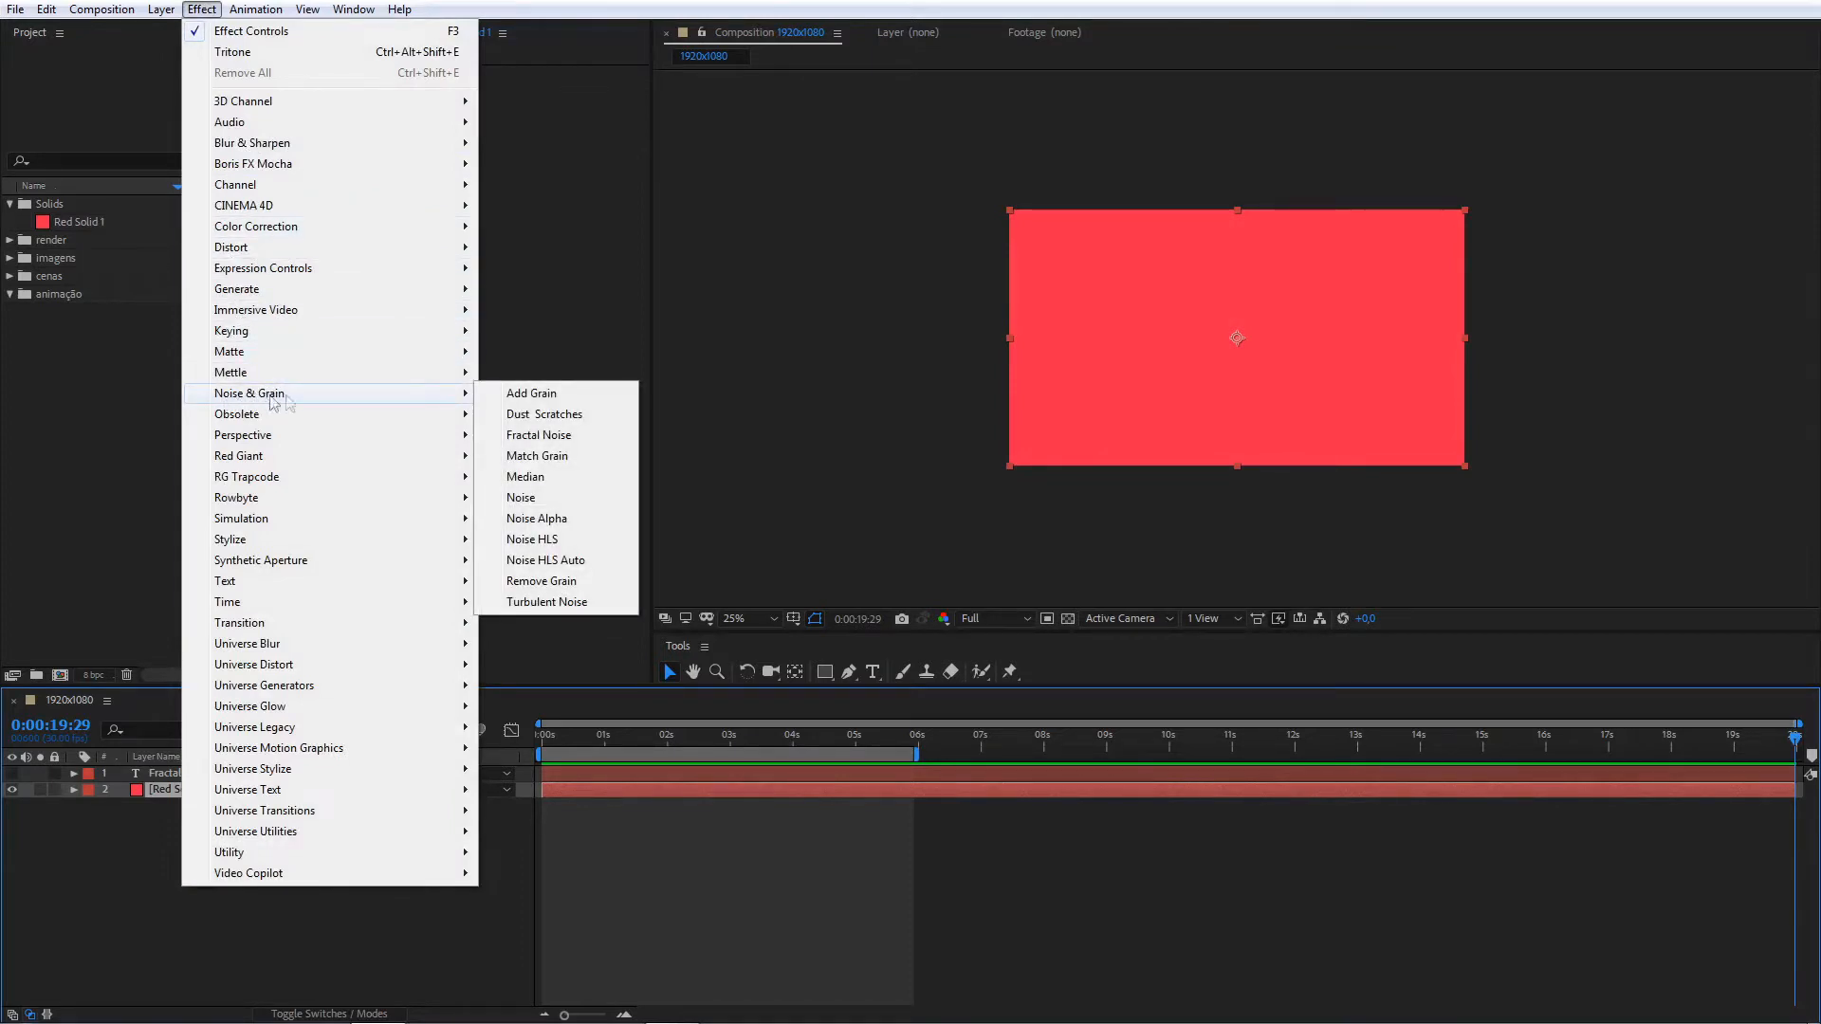
left_click(539, 436)
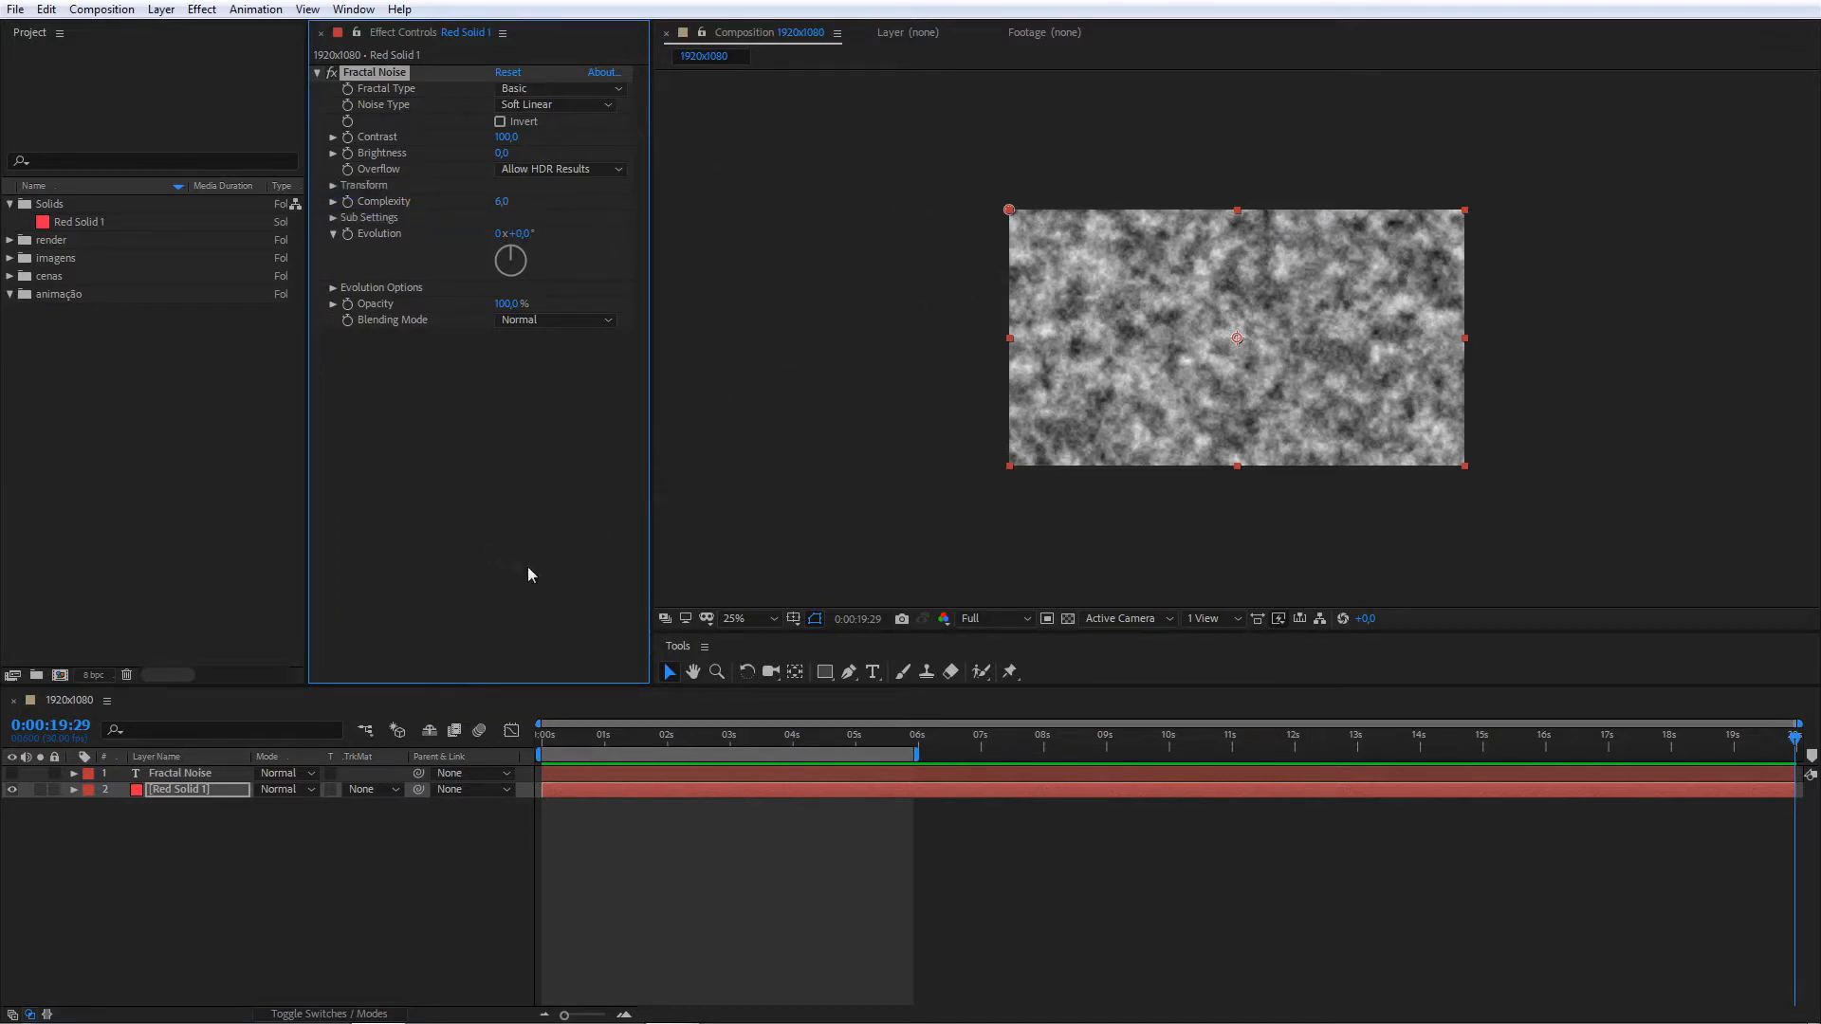
- Open the FRACTAL composition from the render folder, hide its layers 1 to 5, and collapse the render and Solids folders
left_click(12, 278)
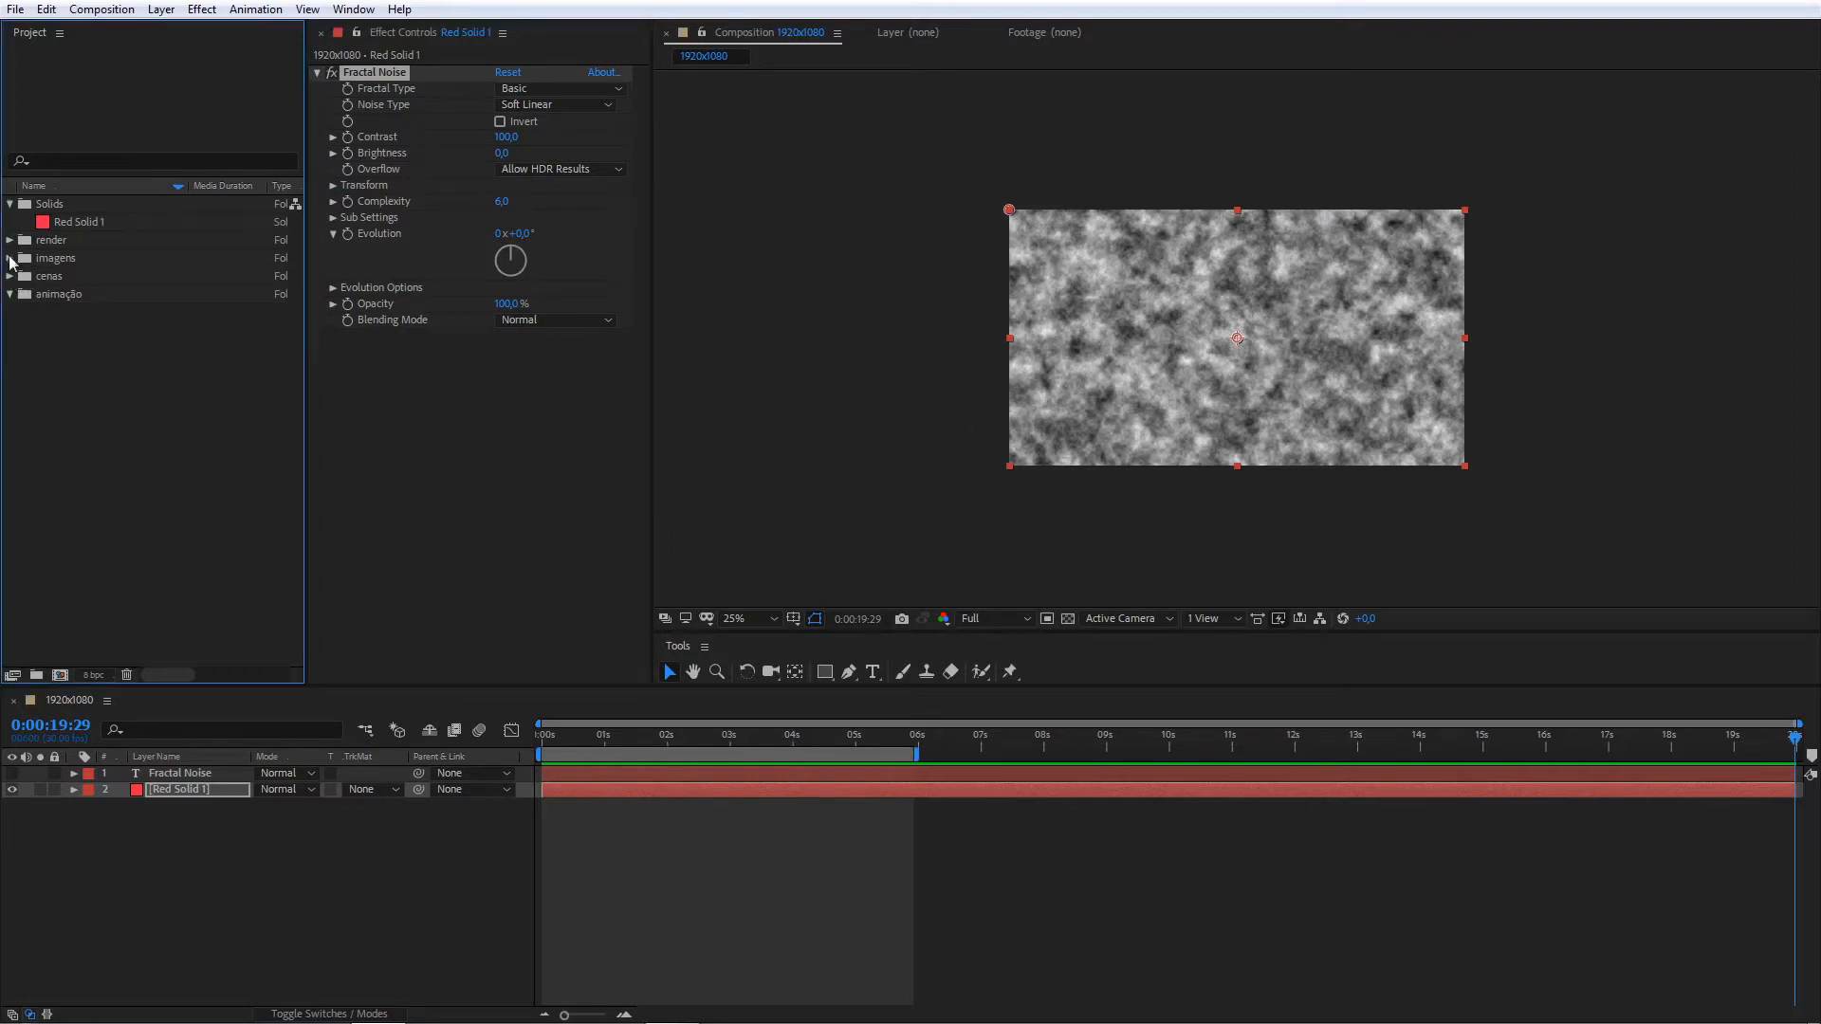
left_click(10, 240)
left_click(76, 278)
double_click(76, 278)
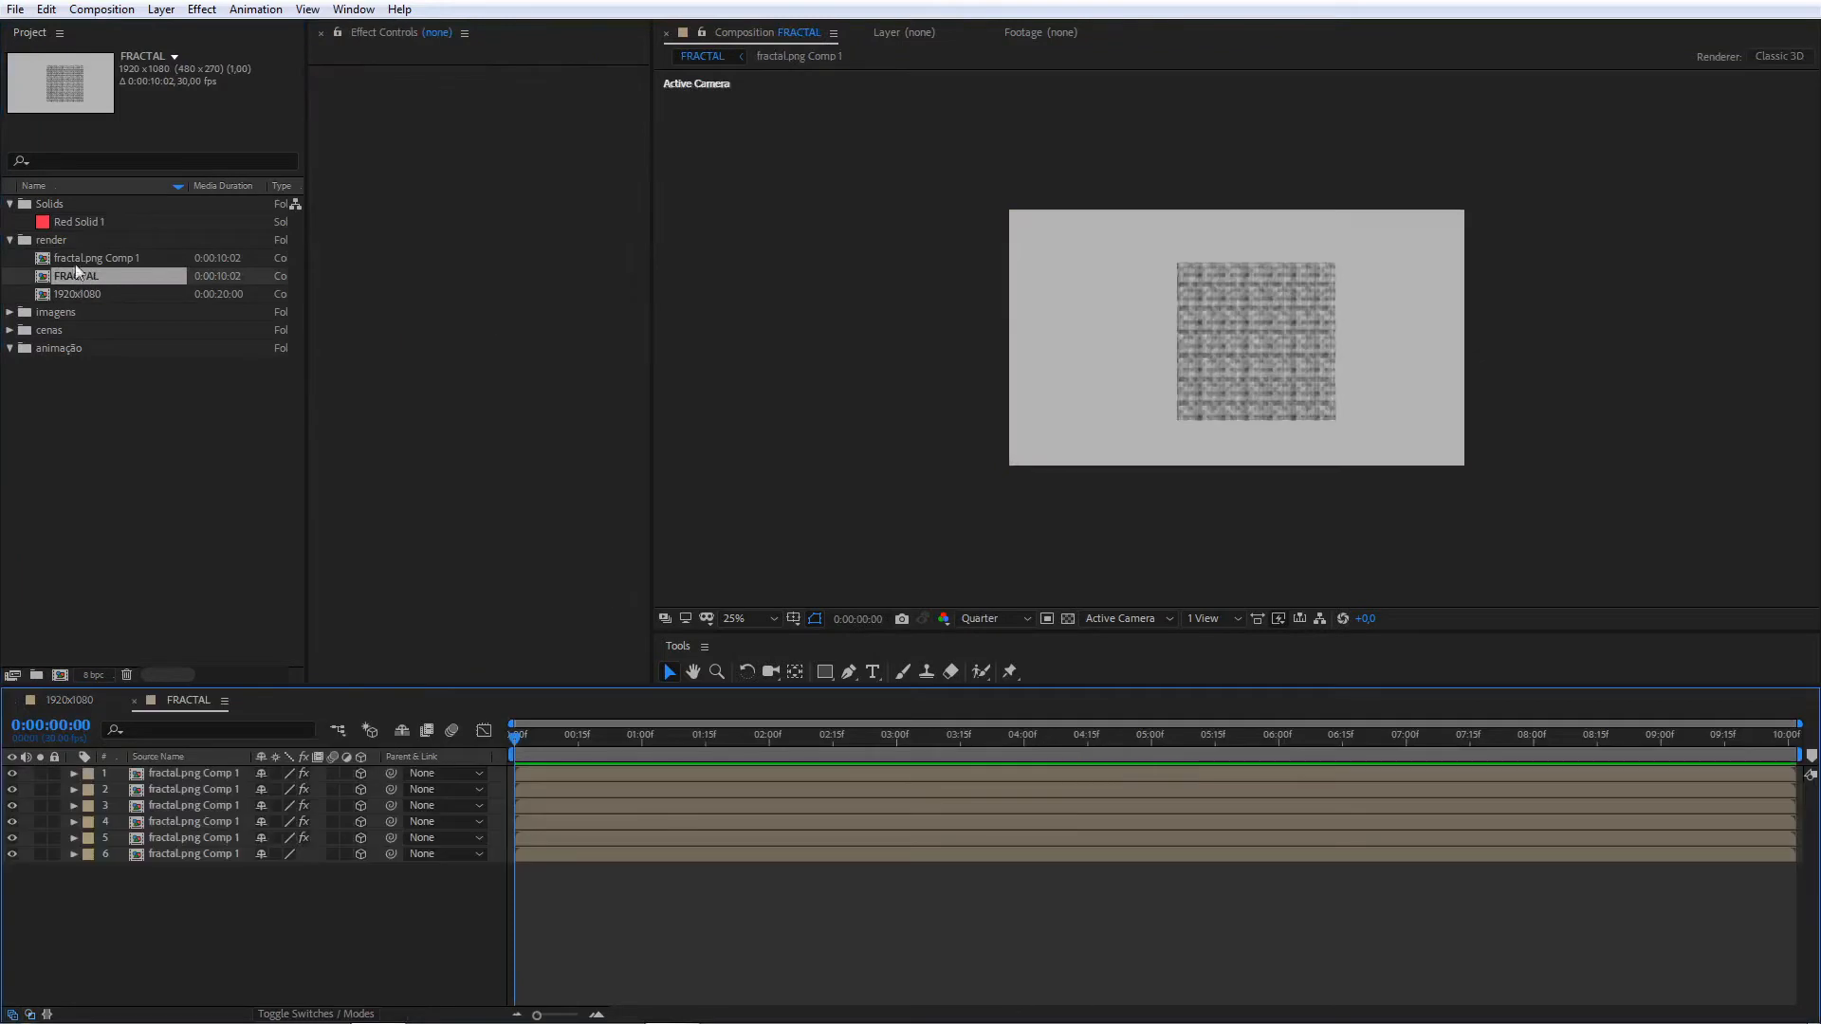
left_click_drag(12, 773, 12, 838)
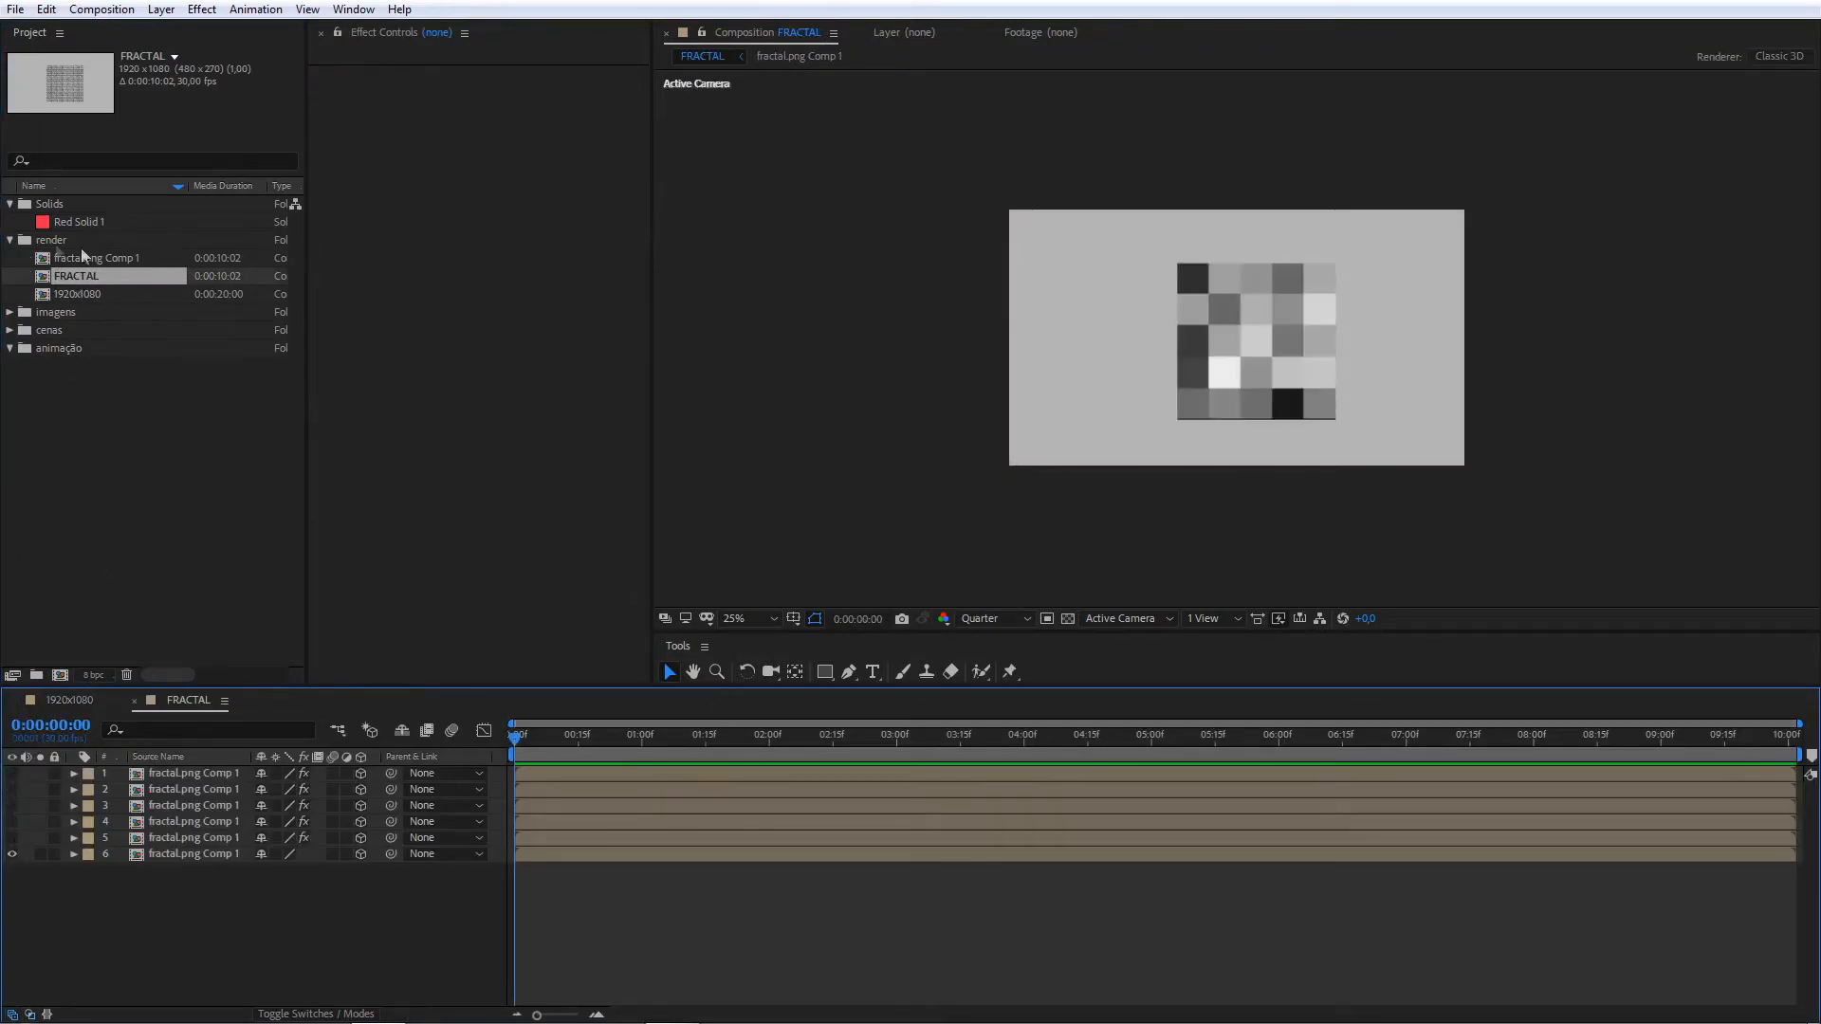
left_click(11, 239)
left_click(10, 204)
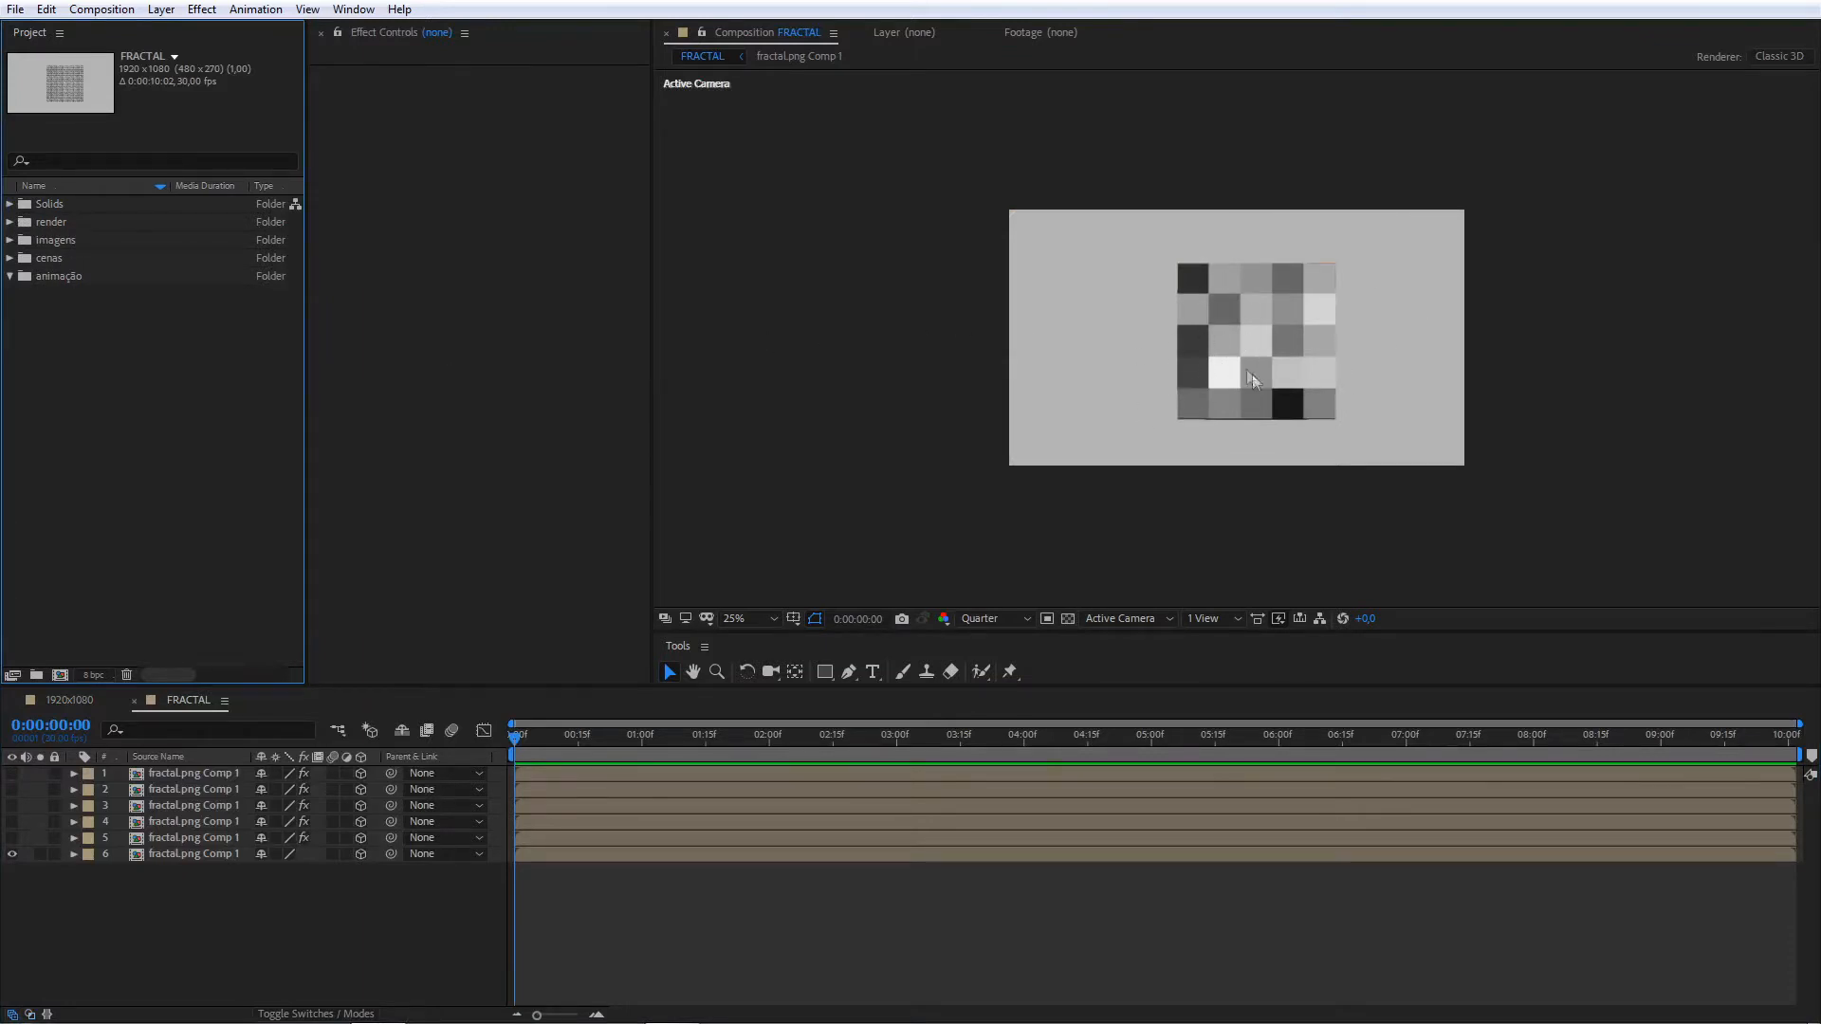
key("ctrl+2")
mouse_move(1162, 248)
left_mouse_down()
mouse_move(1298, 397)
mouse_move(1360, 428)
left_mouse_up()
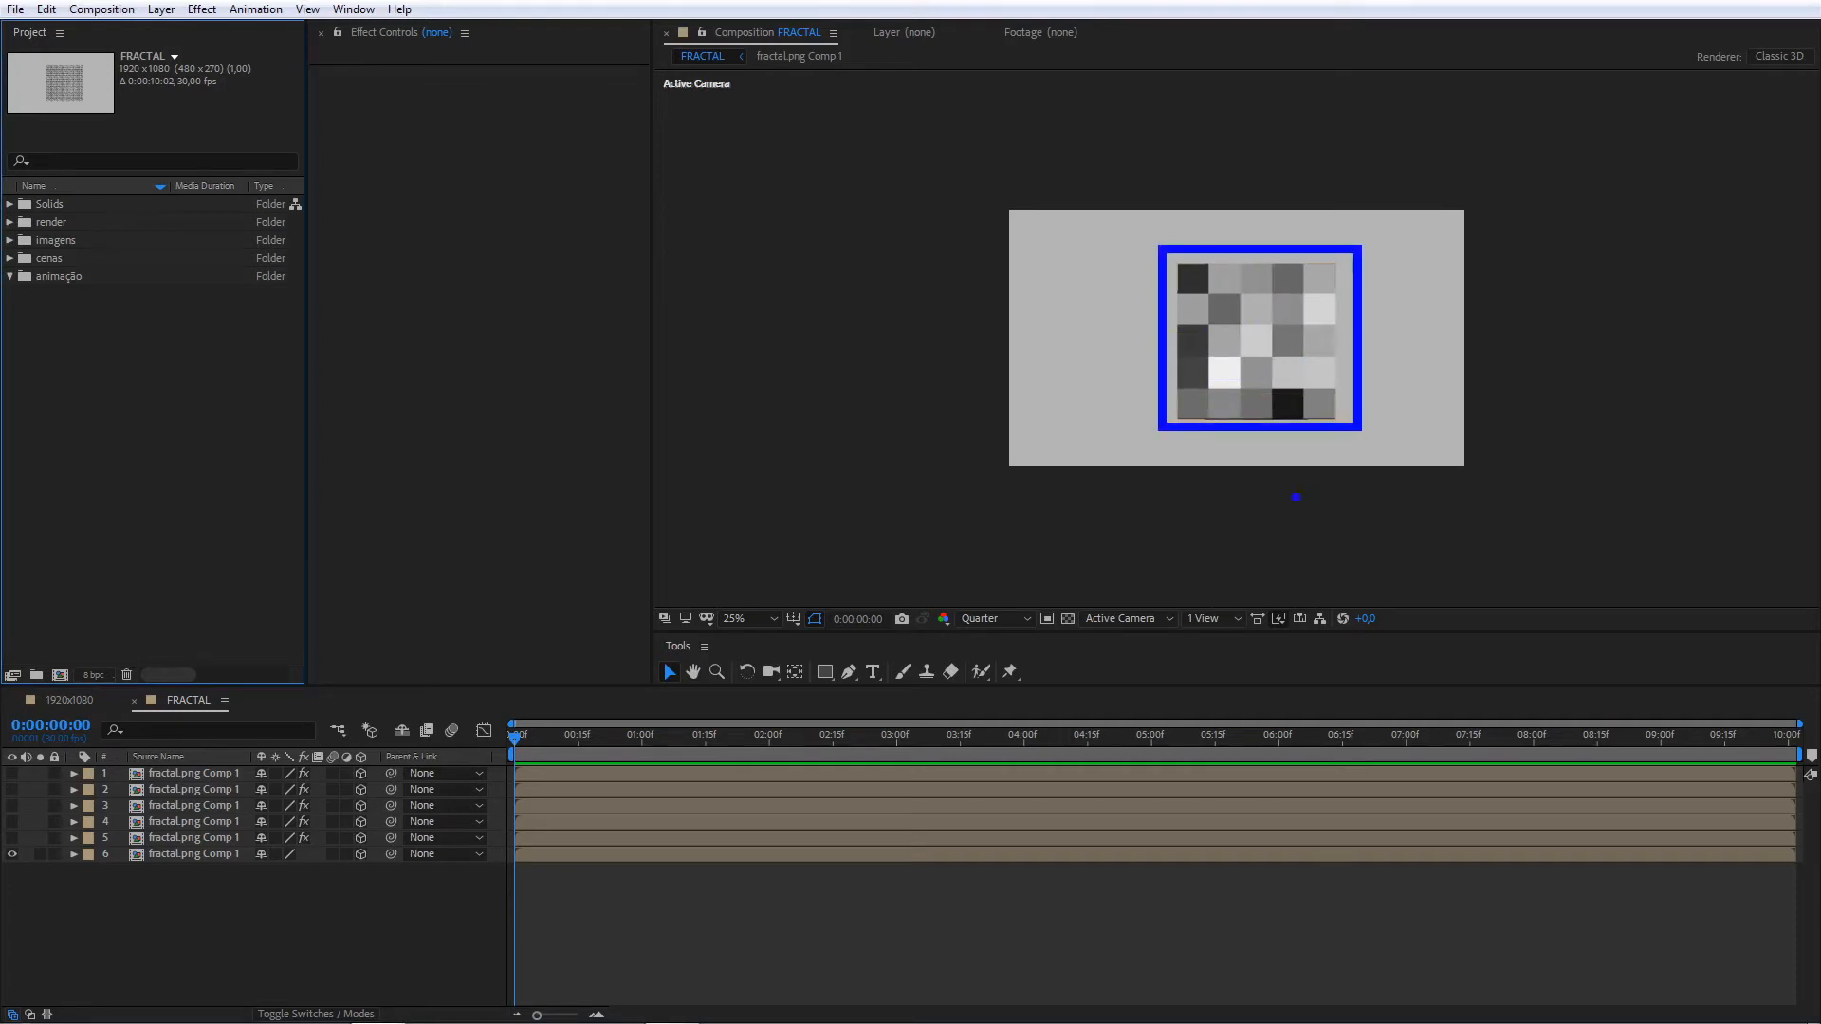
key("Escape")
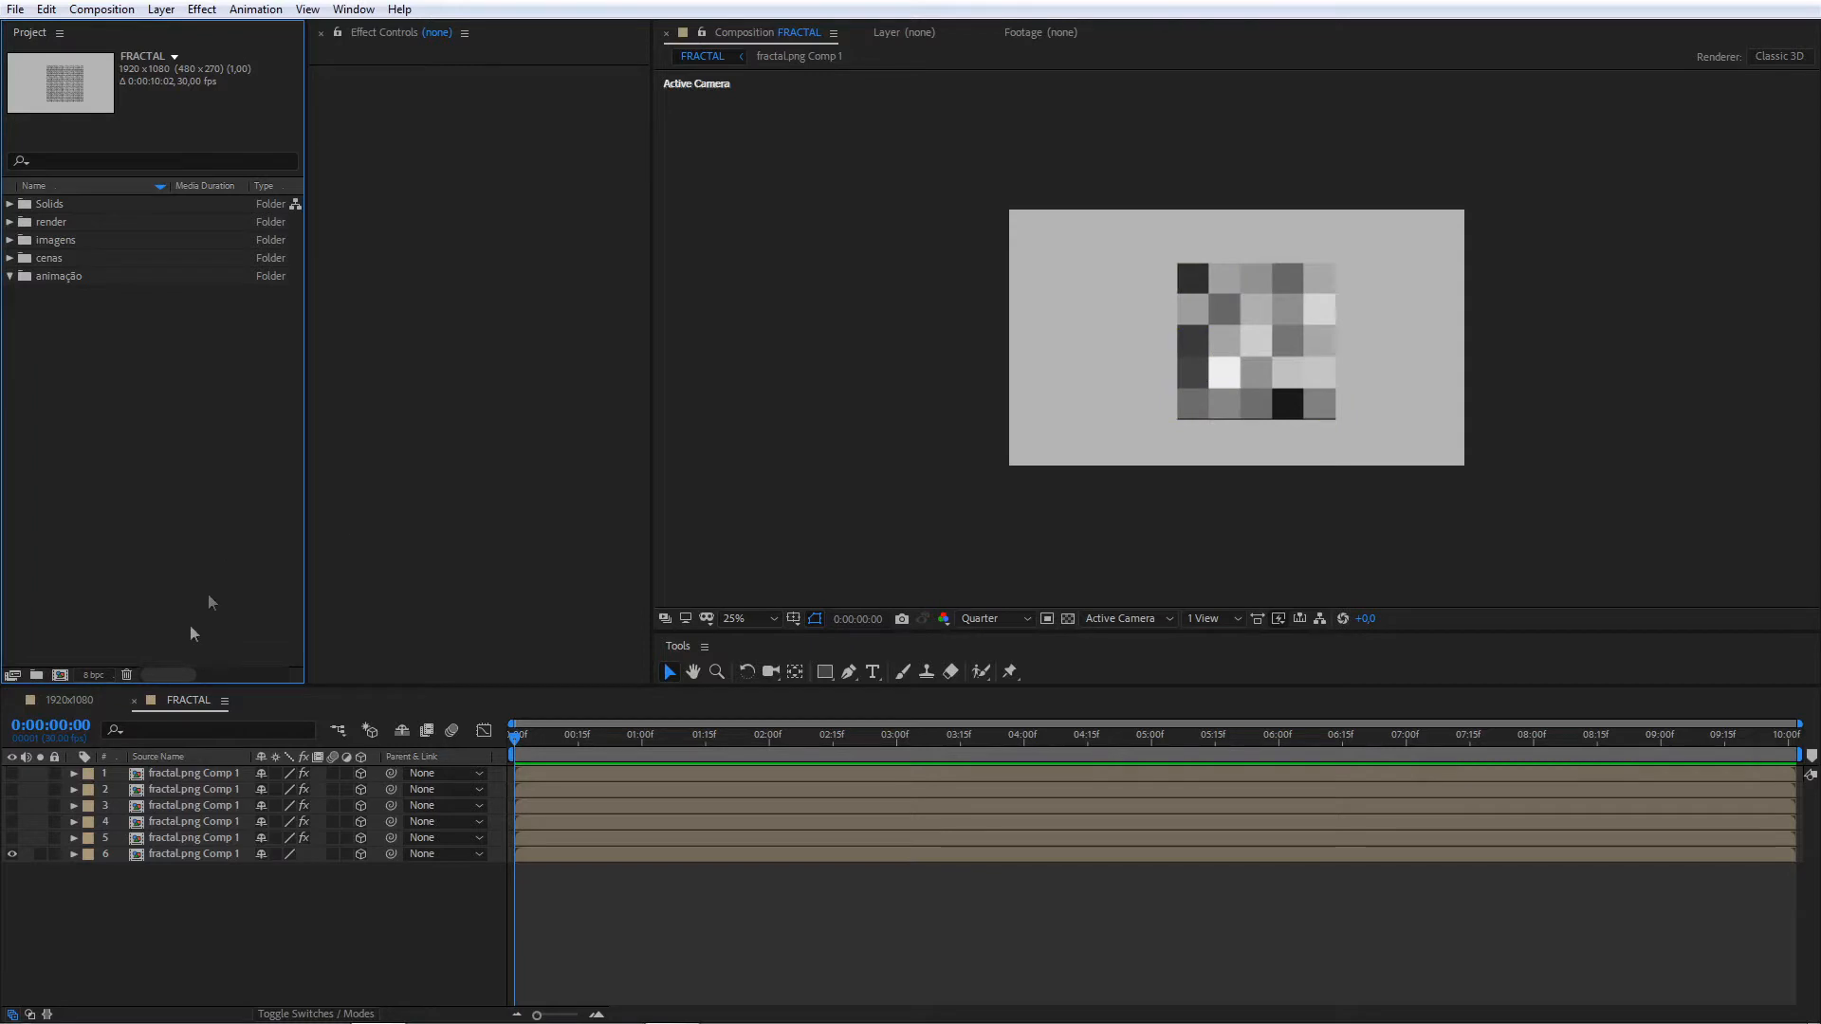
- In the 1920x1080 composition, set the red solid's Fractal Noise type to Block and its complexity to 1
left_click(84, 701)
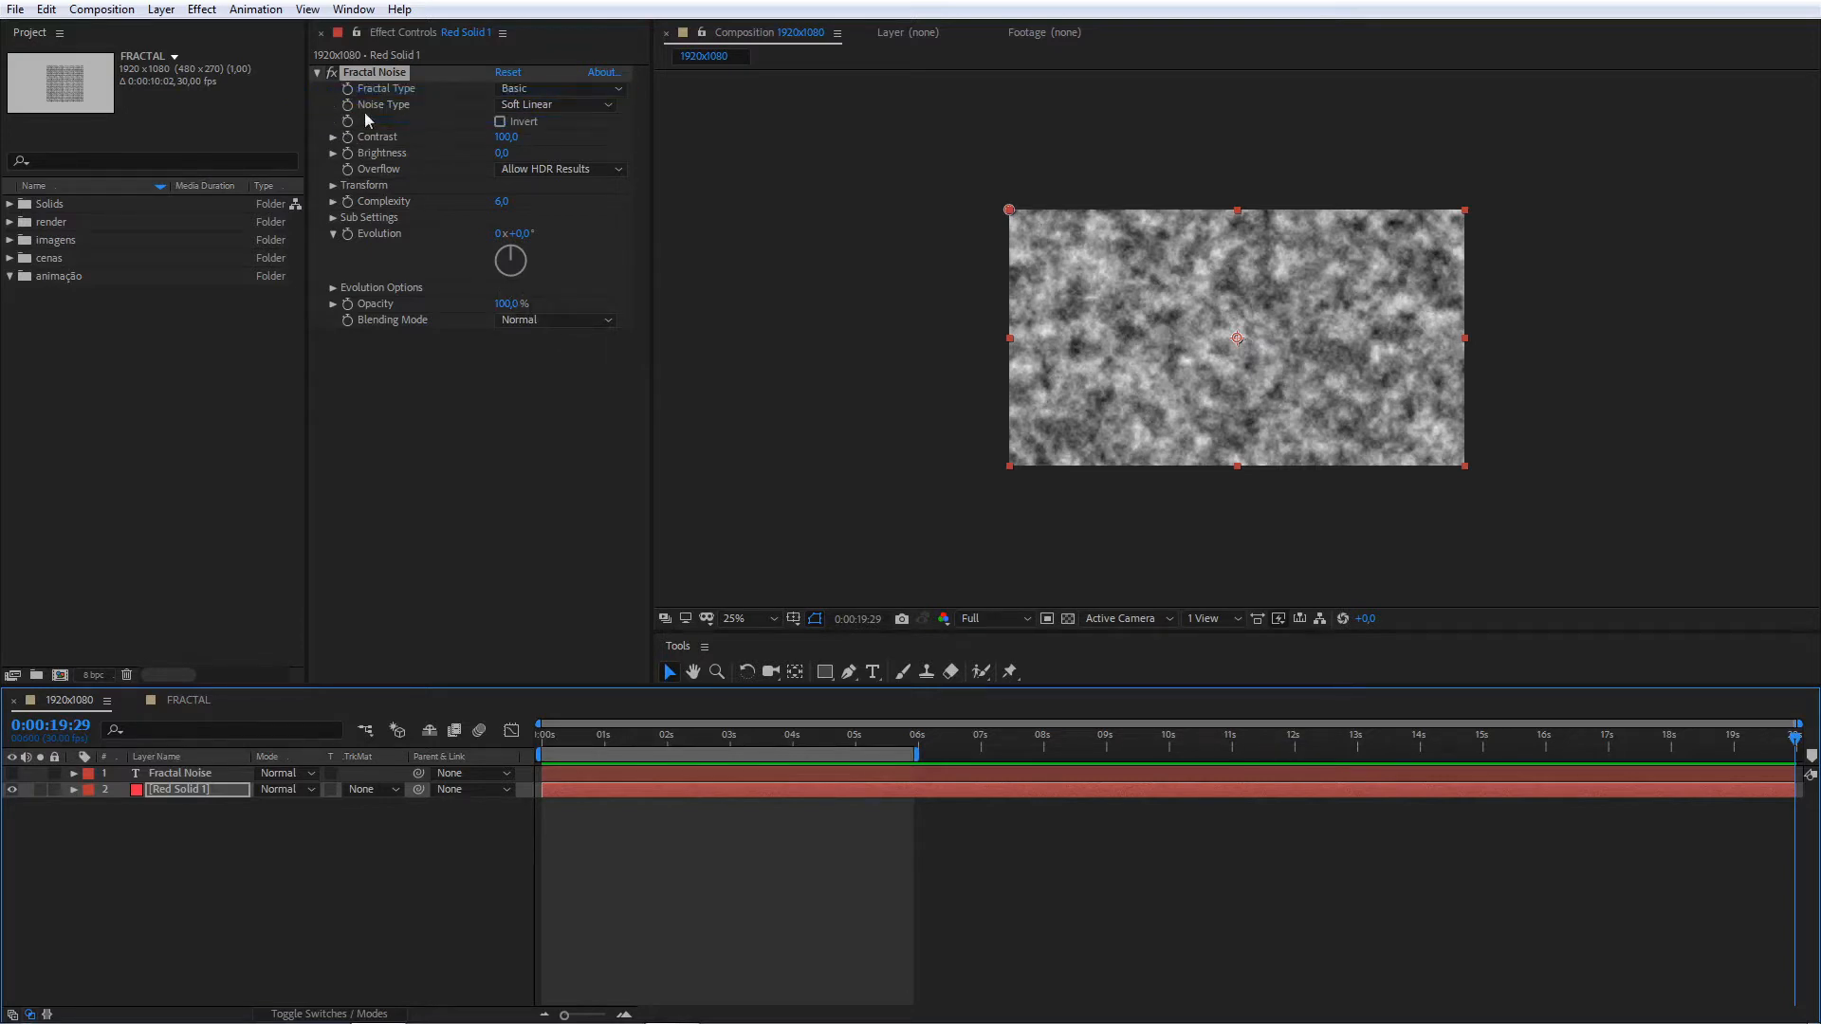
left_click(526, 106)
left_click(540, 129)
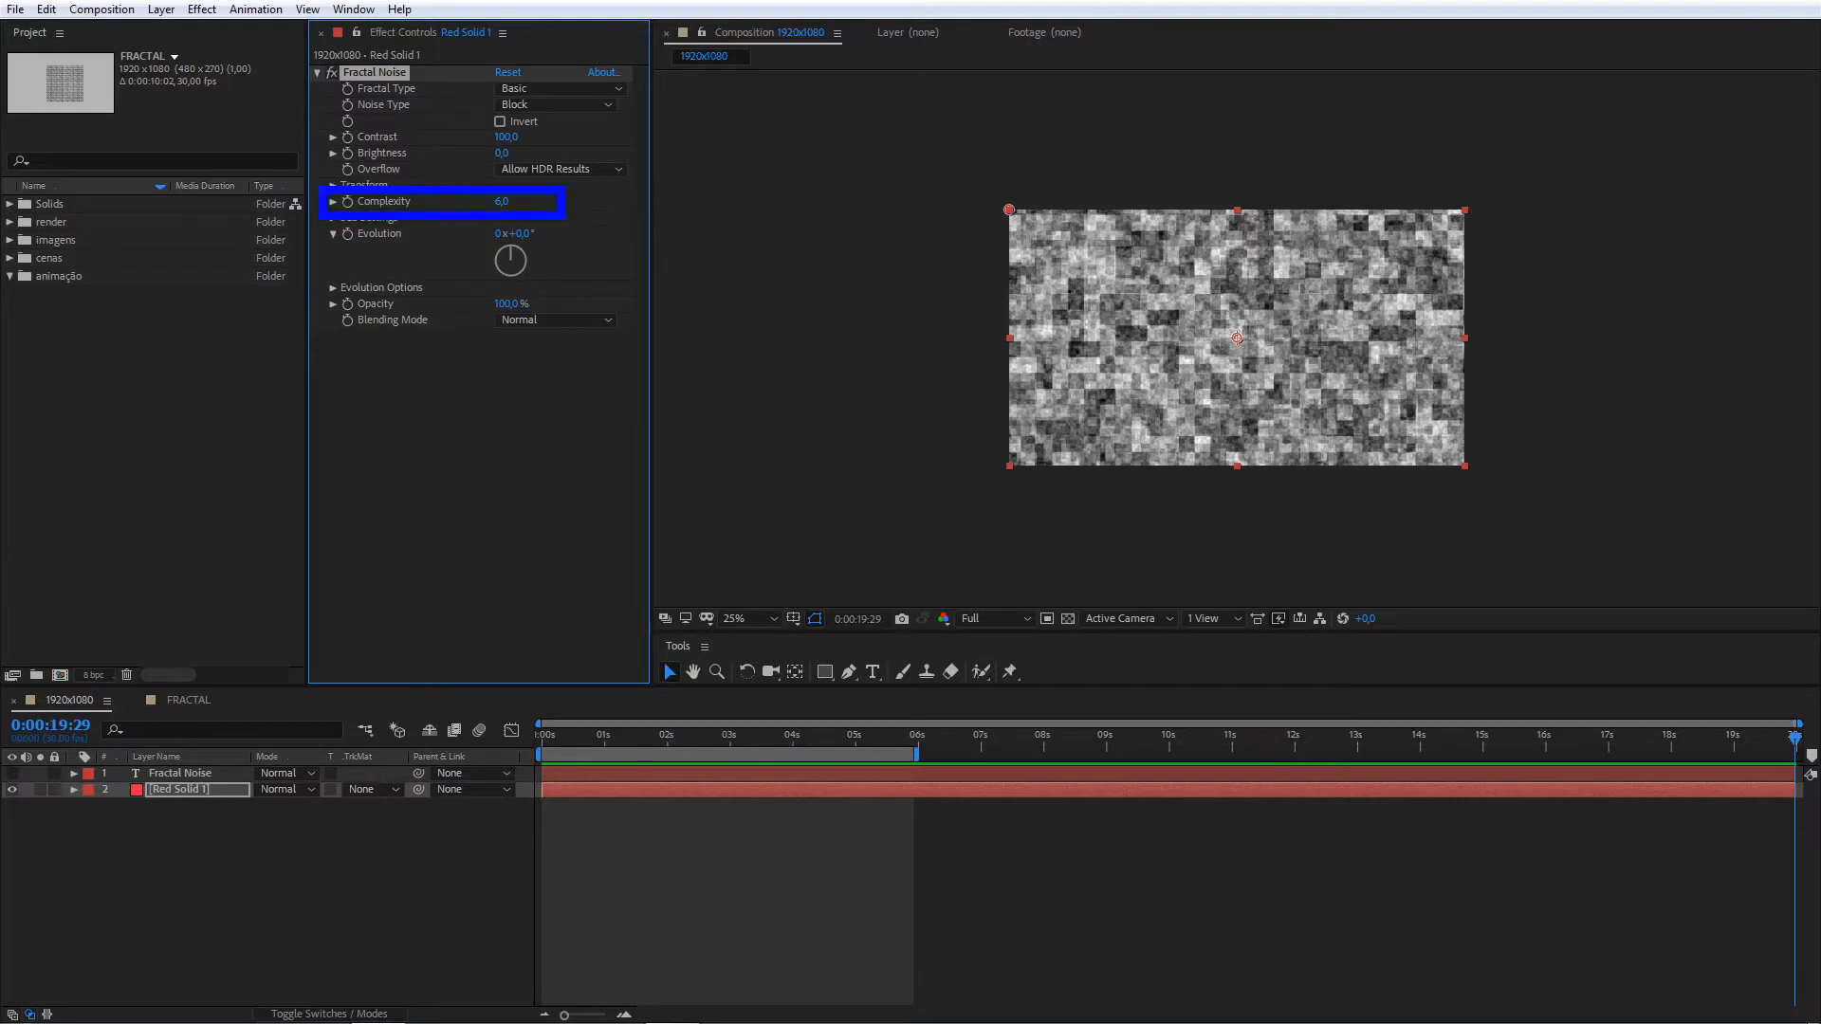
left_click(502, 201)
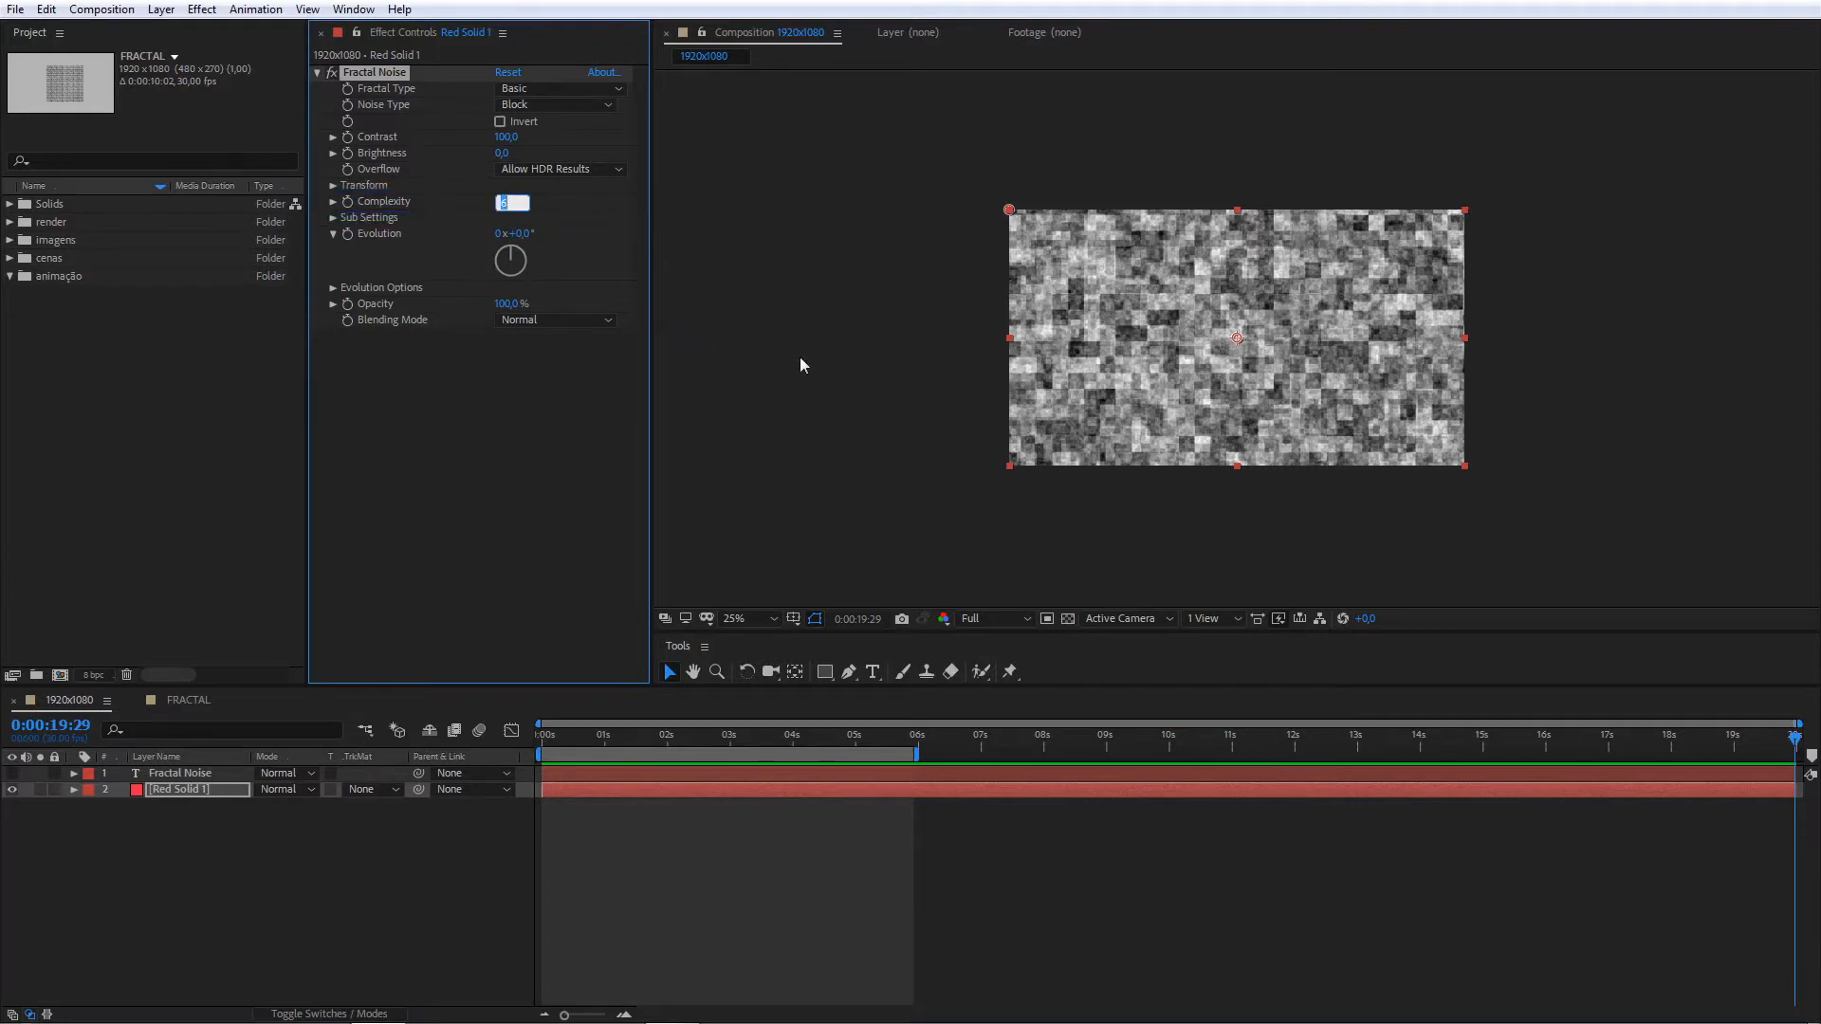
type("1")
key("Return")
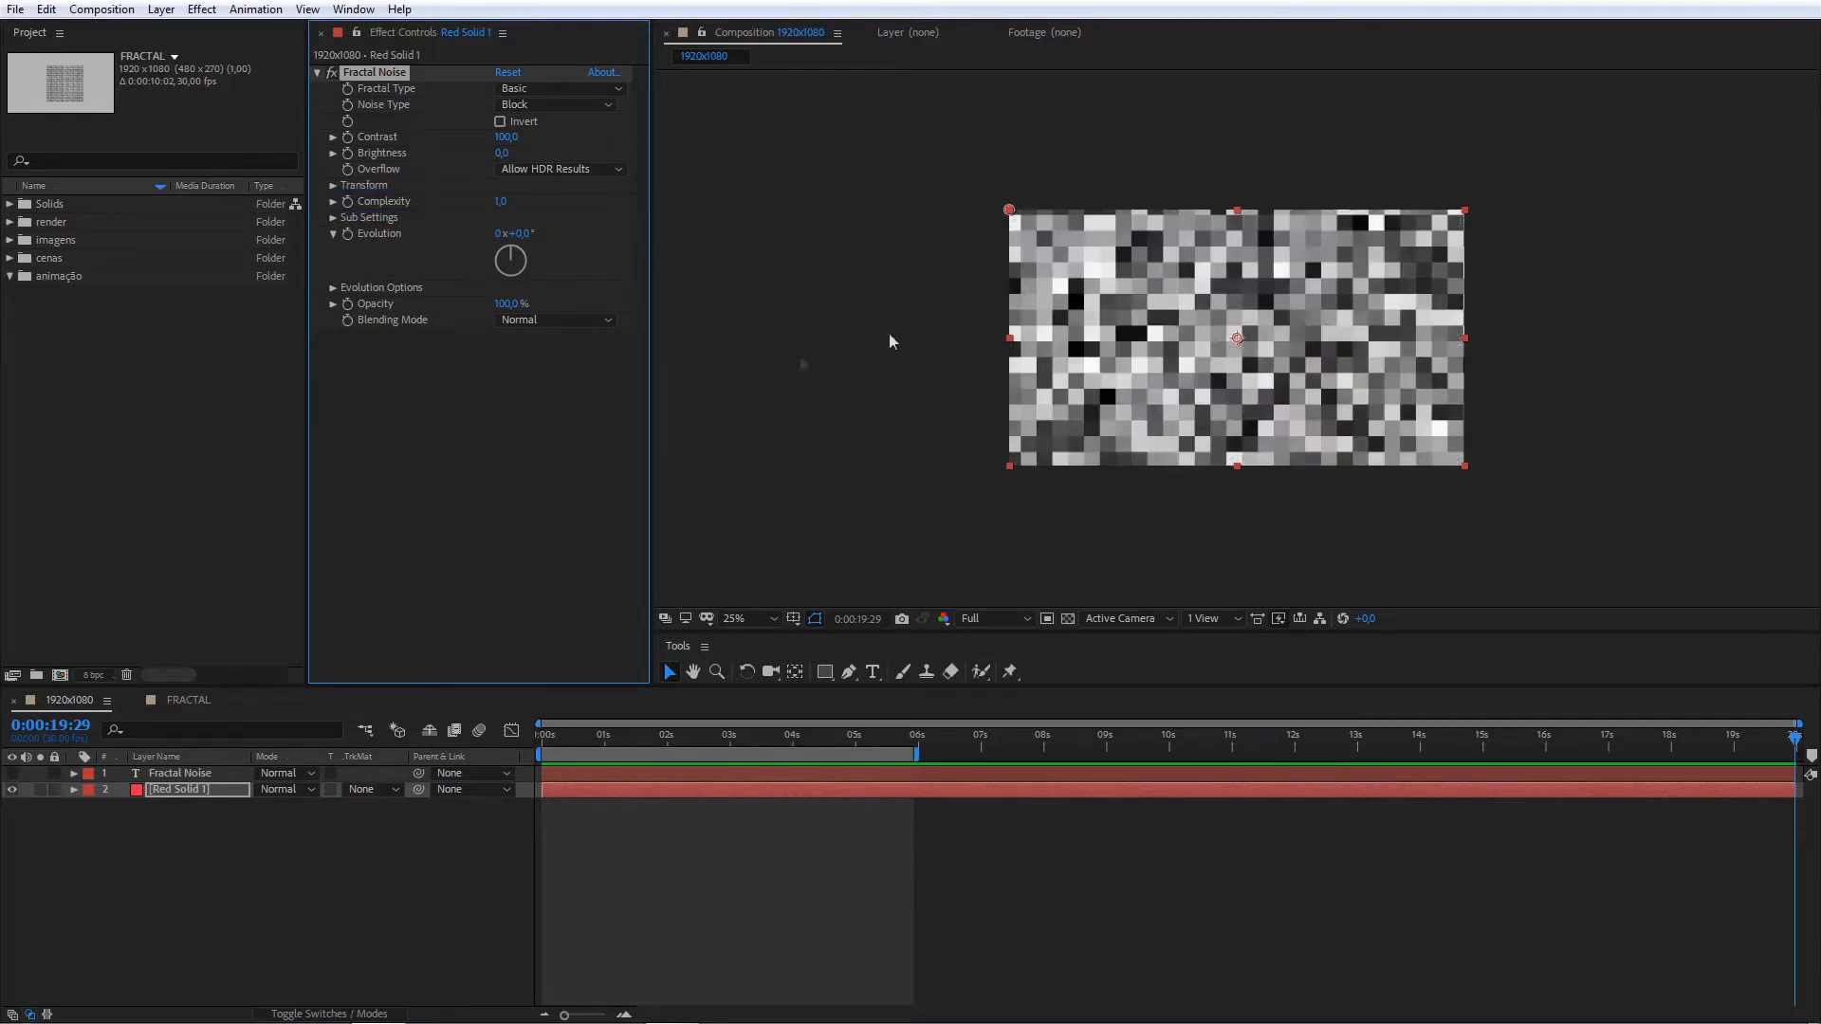
- Compare the block pattern of the red solid in 1920x1080 with the single grid in the FRACTAL composition
scroll(1206, 336, "up", 2)
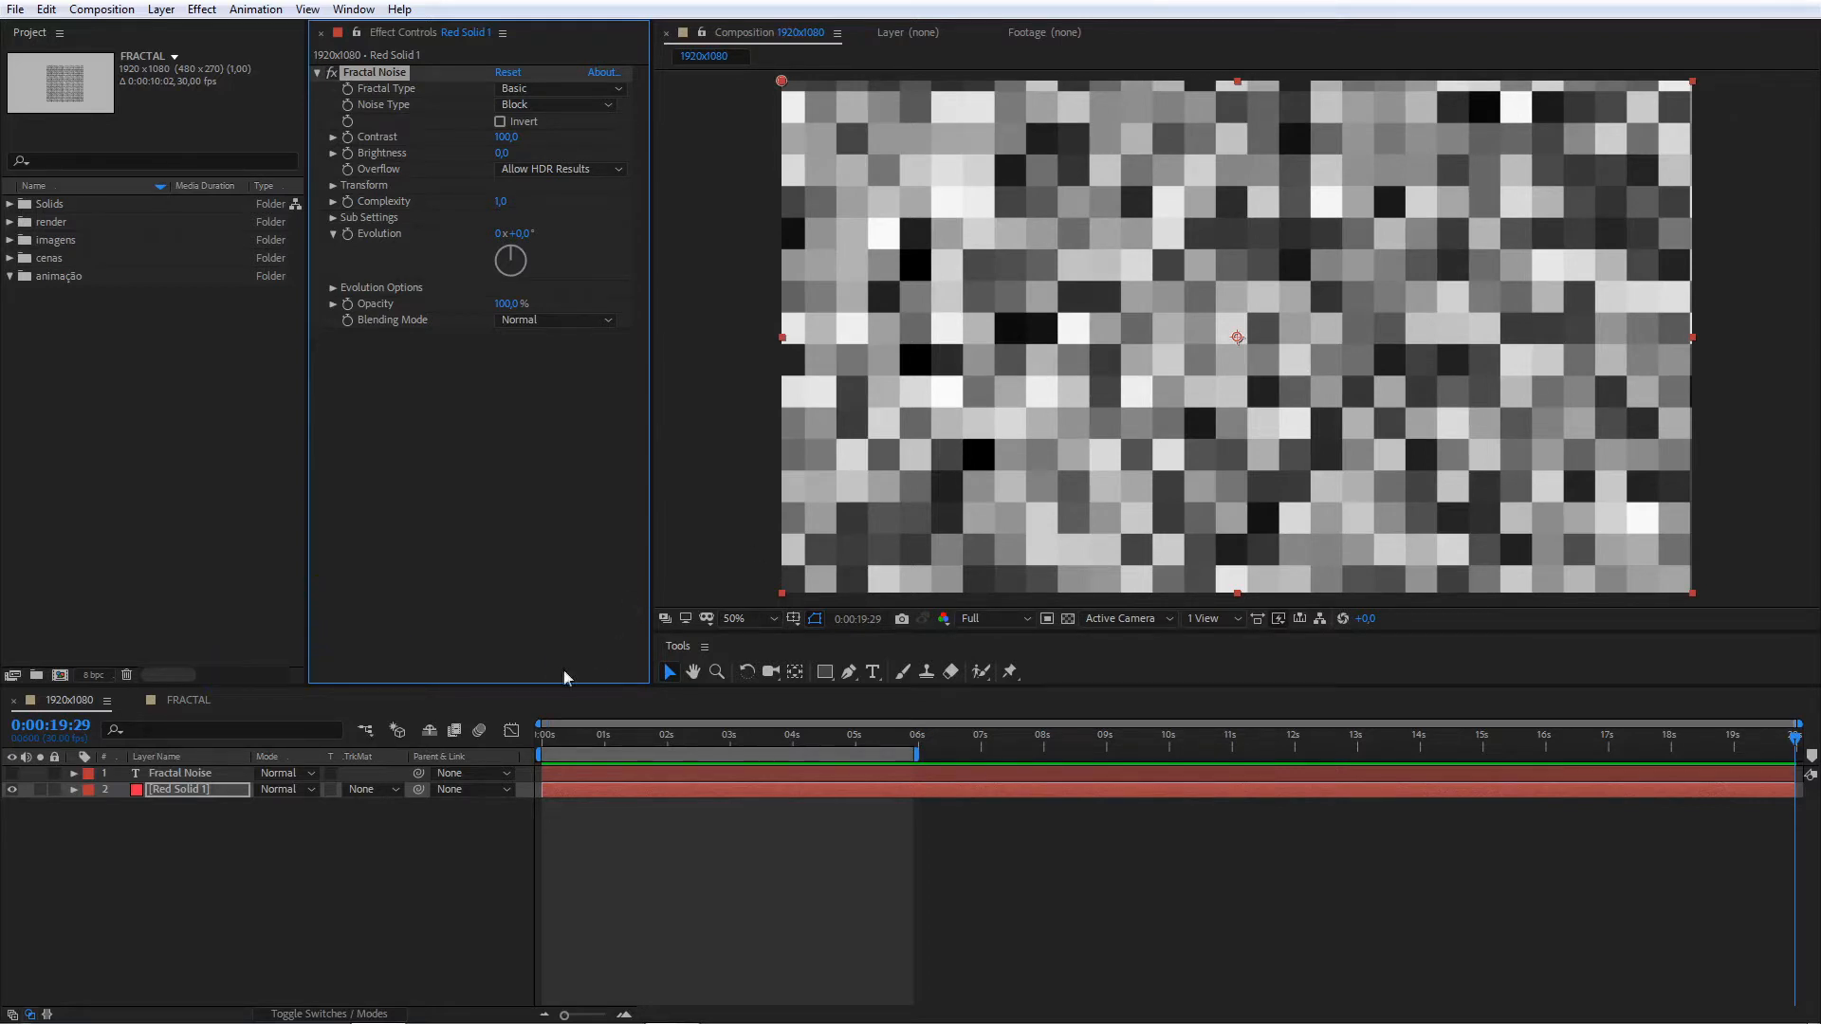
left_click(189, 700)
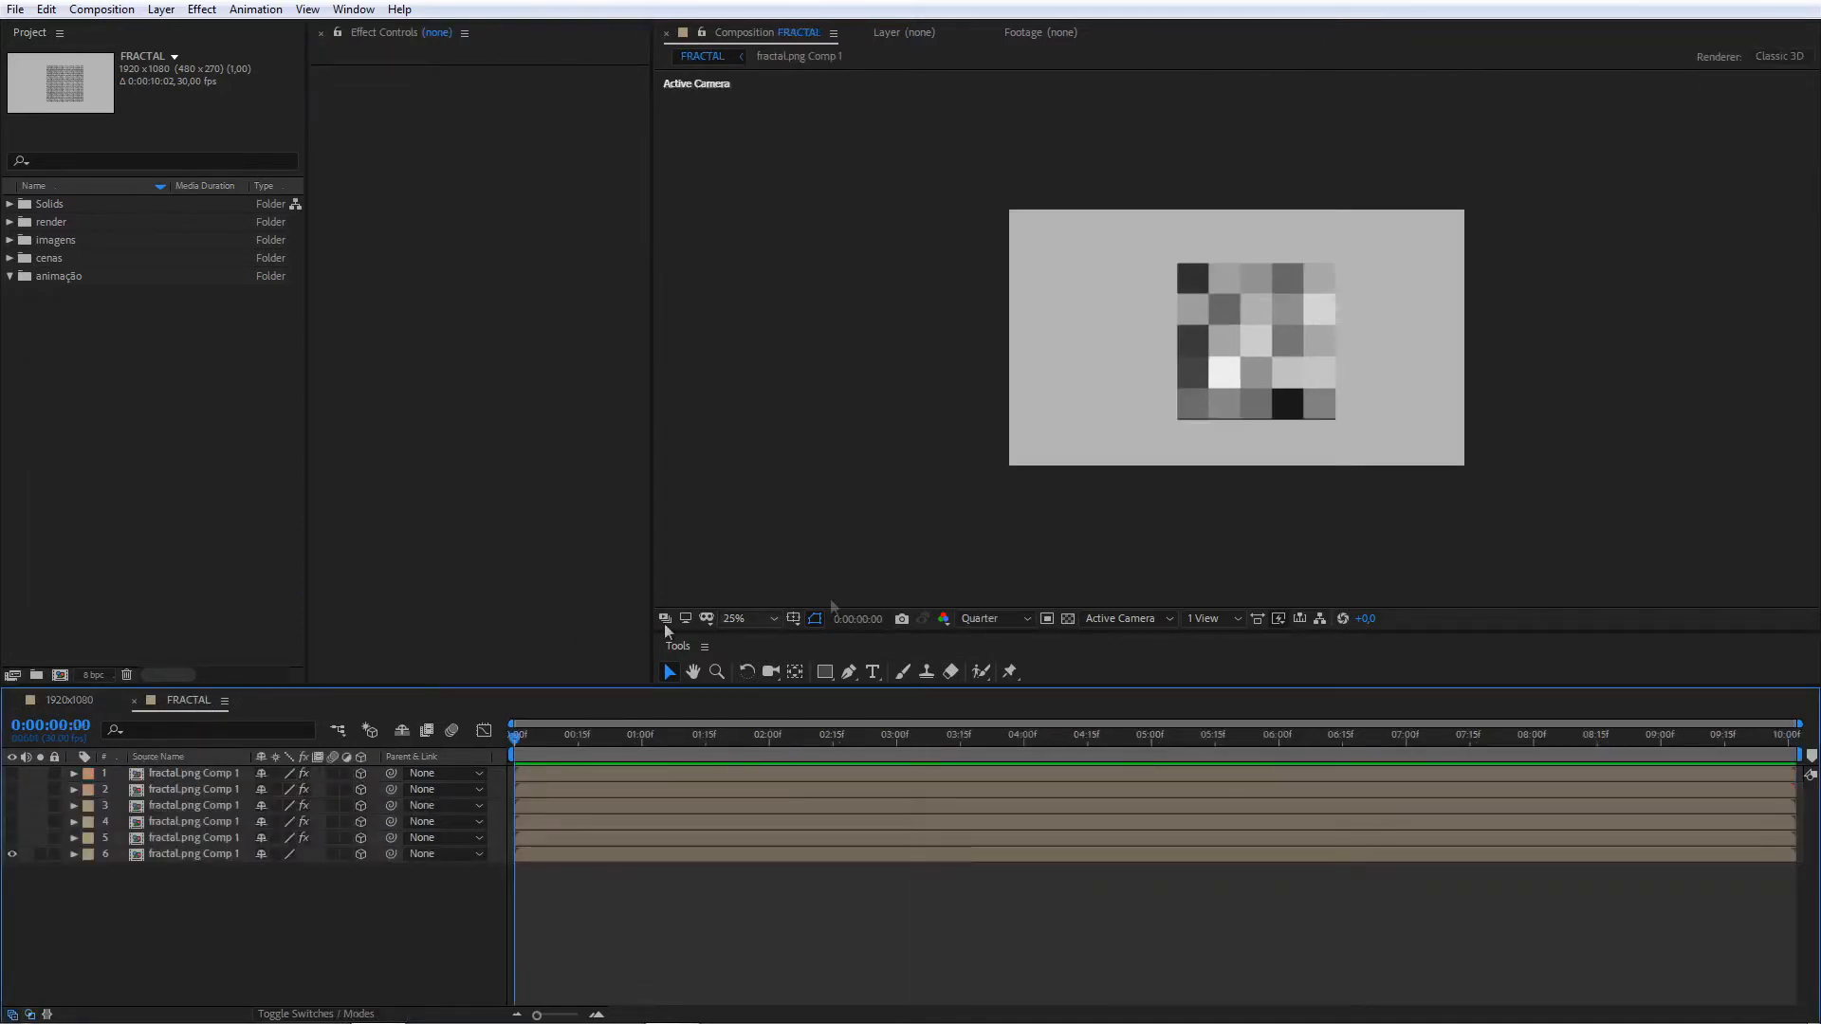
key("period")
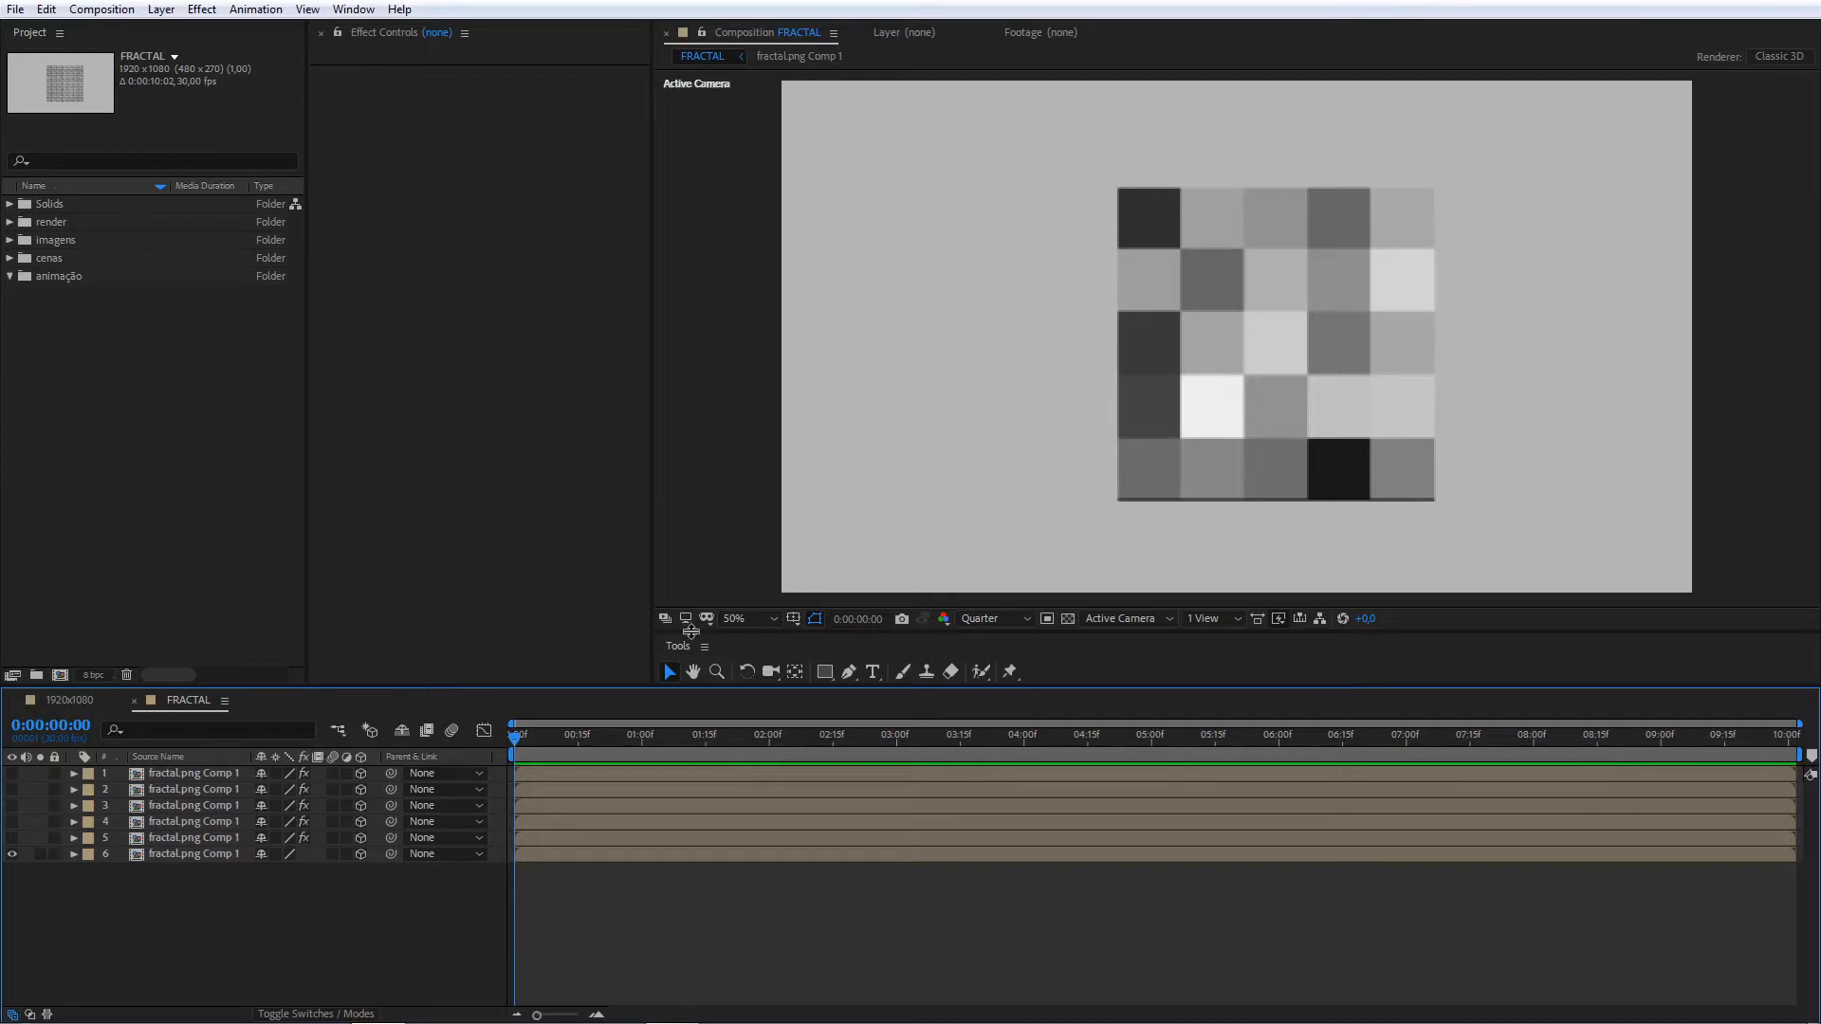
left_click(73, 700)
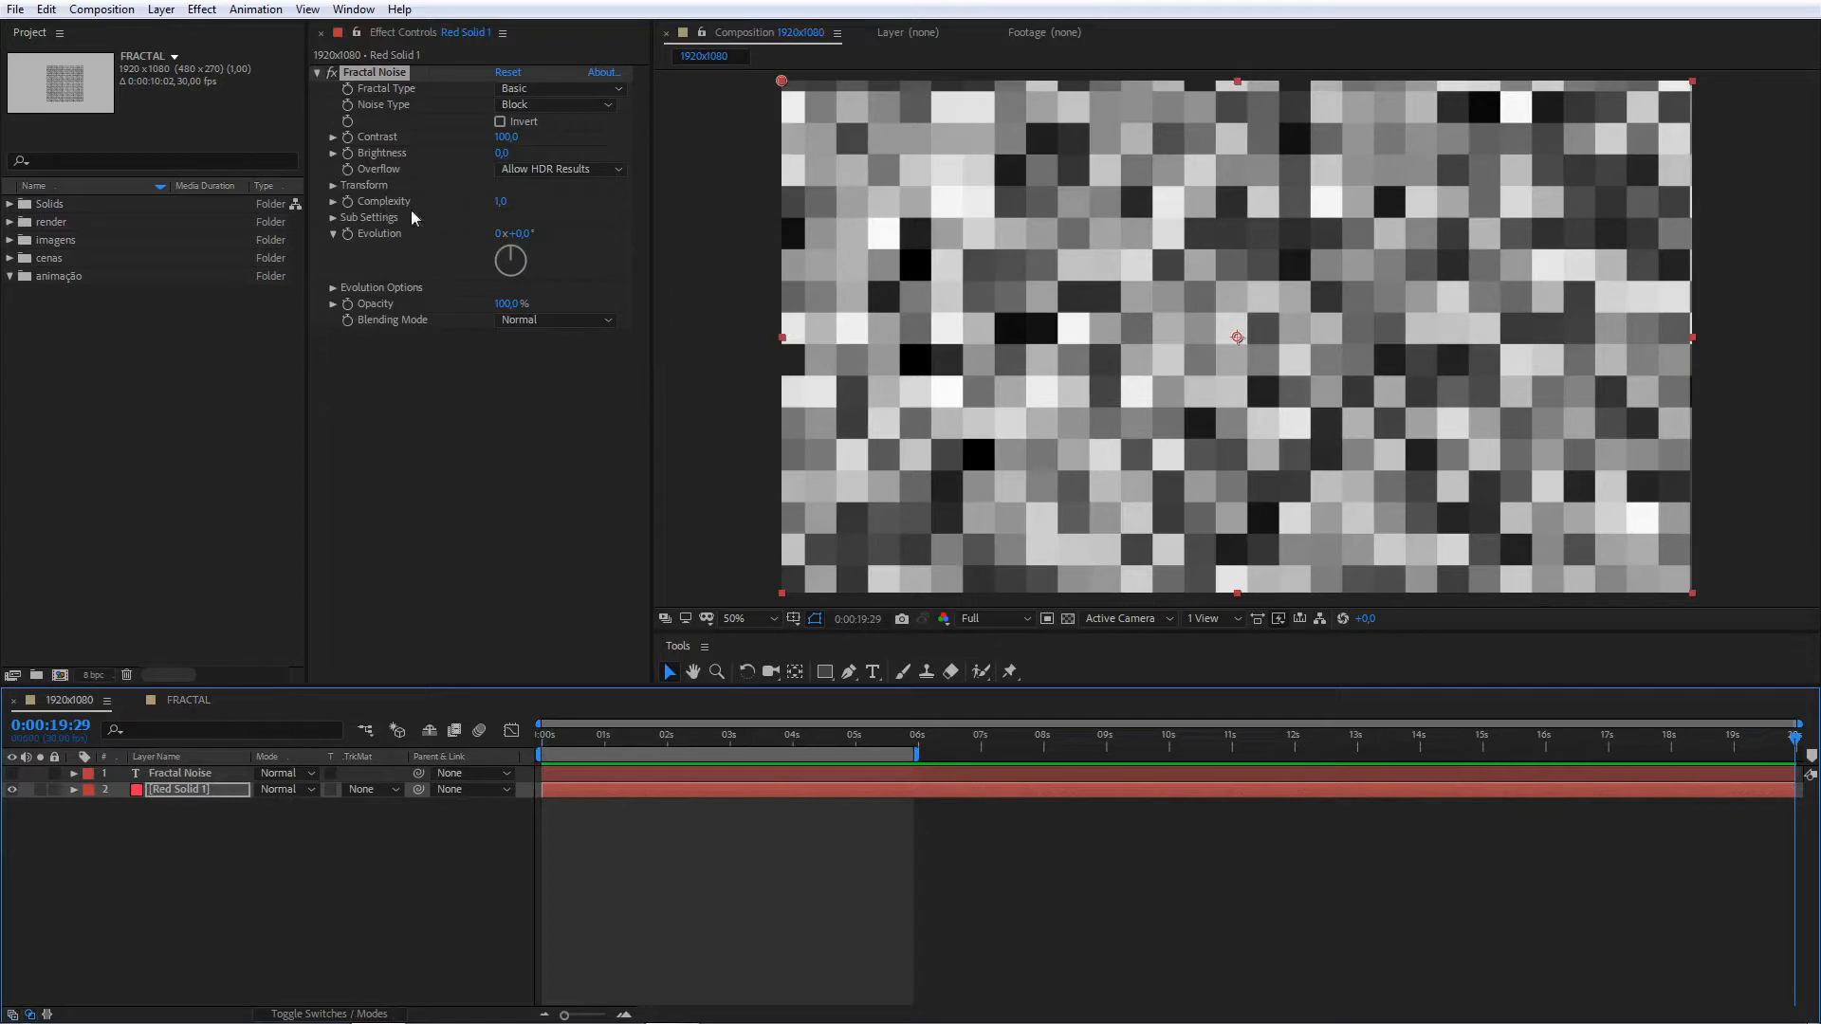
- Show layer 5 of the FRACTAL composition, and set the Fractal Noise complexity in 1920x1080 to 2
left_click(180, 700)
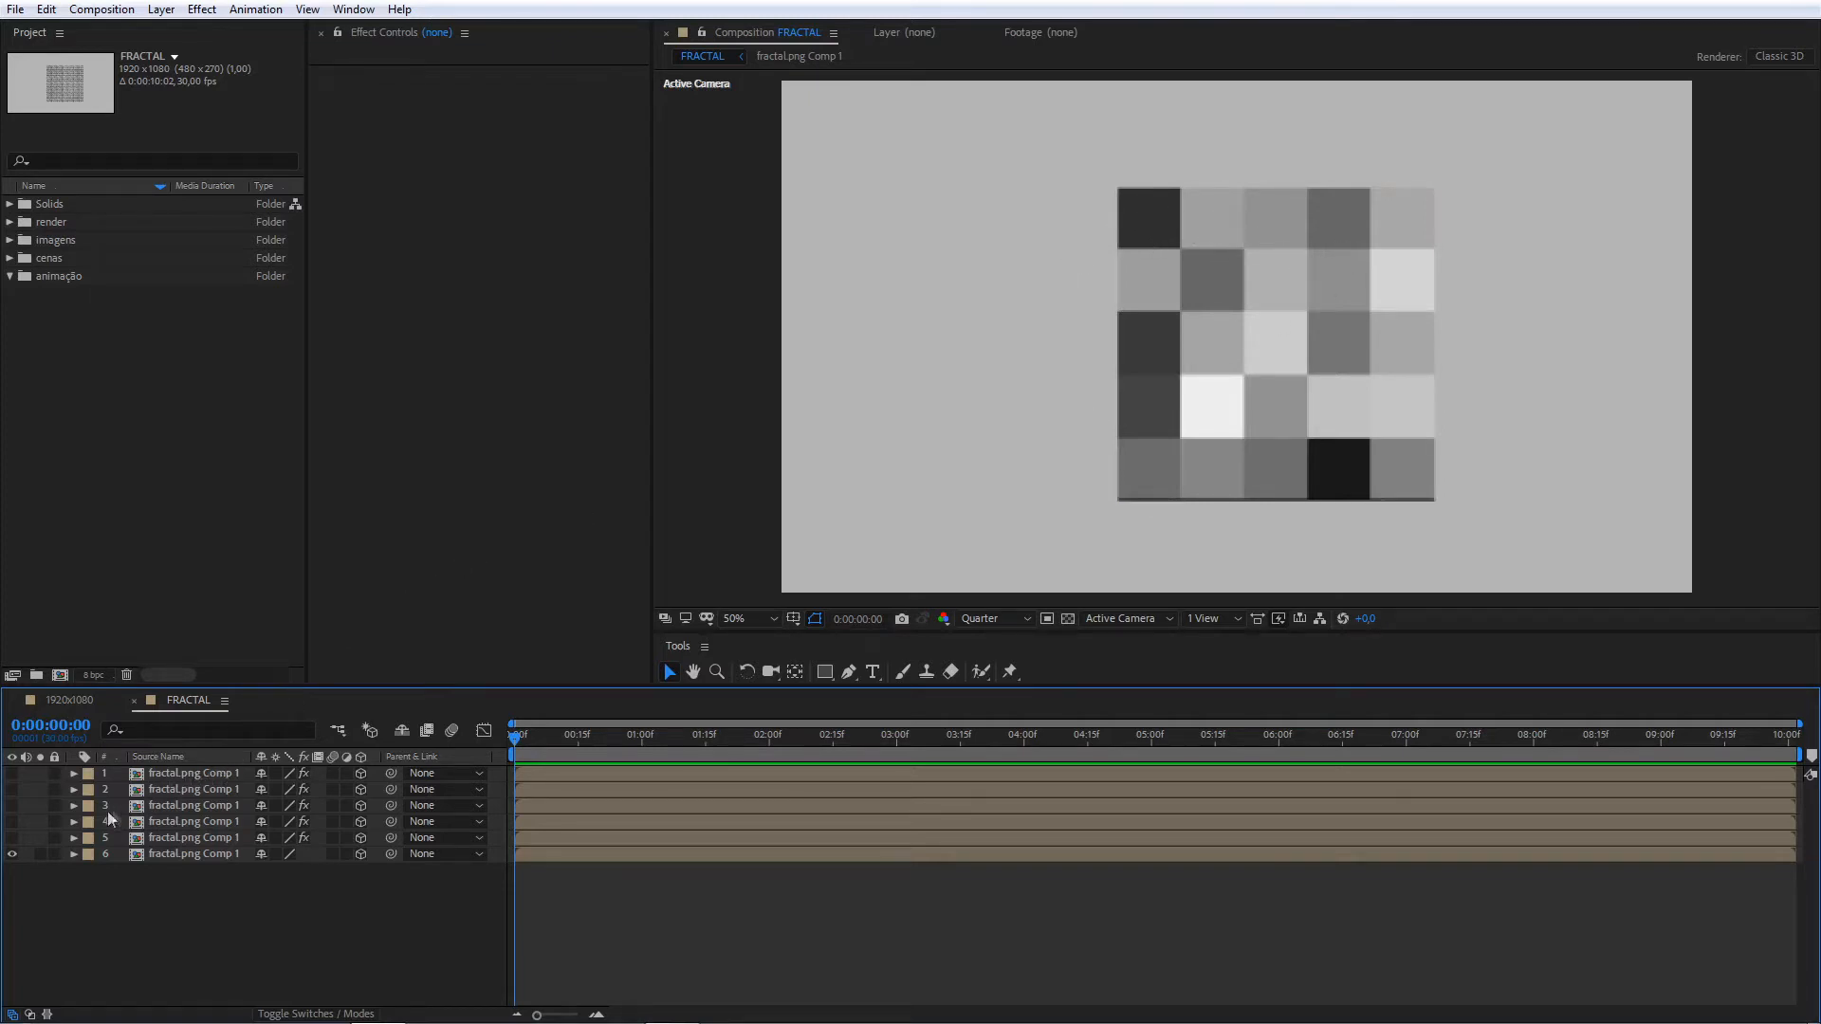
left_click(12, 839)
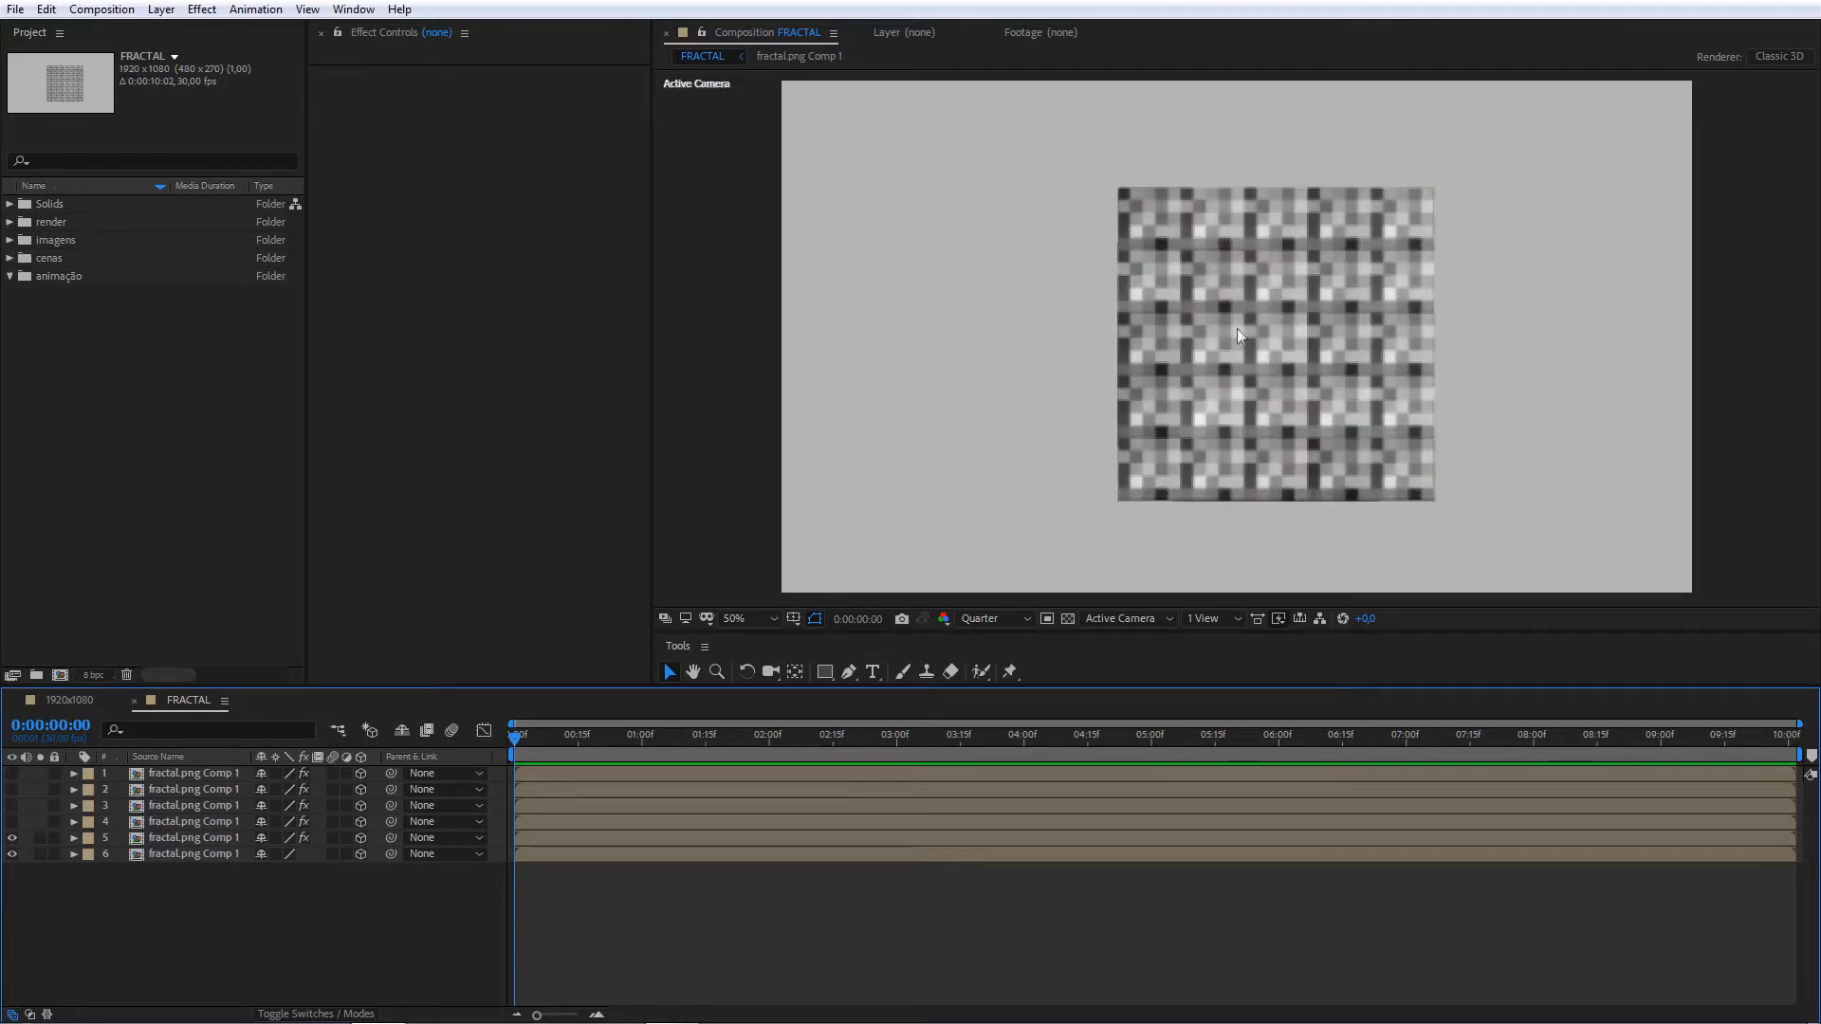
left_click(71, 700)
left_click(501, 201)
type("2")
key("Return")
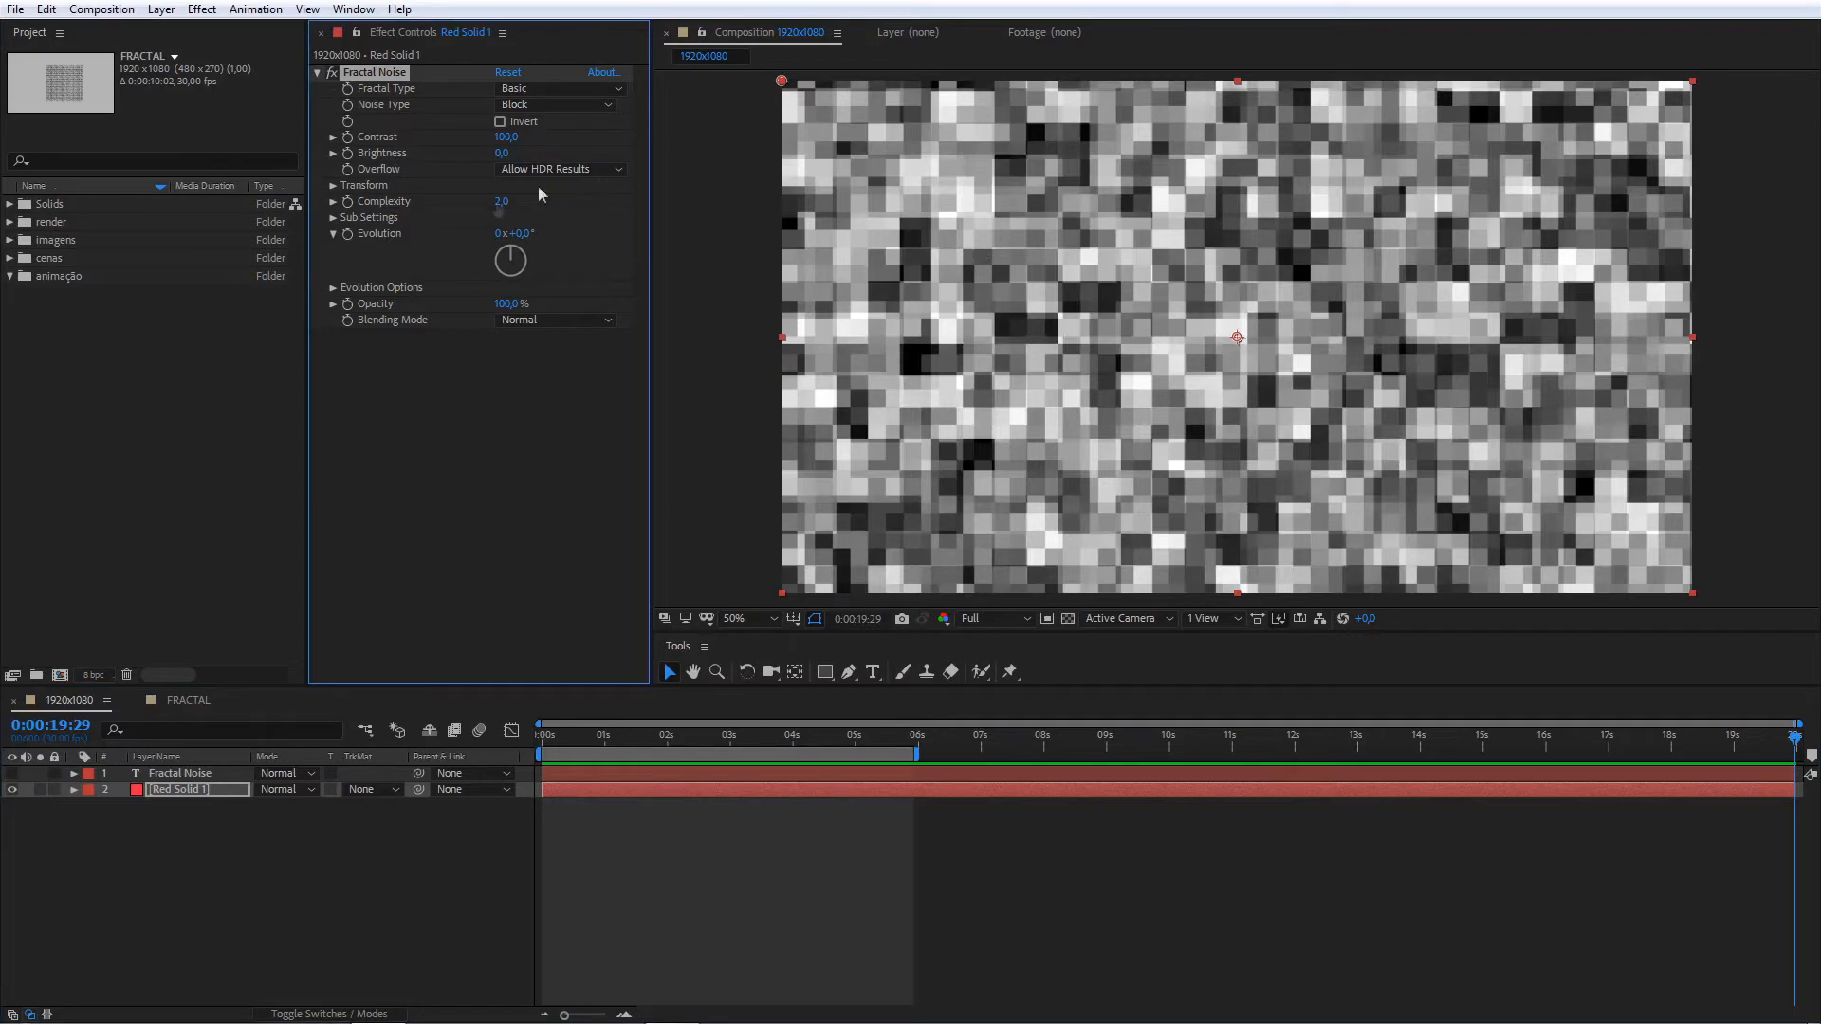
- Show layers 4, 3, 2 and 1 of the FRACTAL composition one after another to build up the pattern
left_click(188, 700)
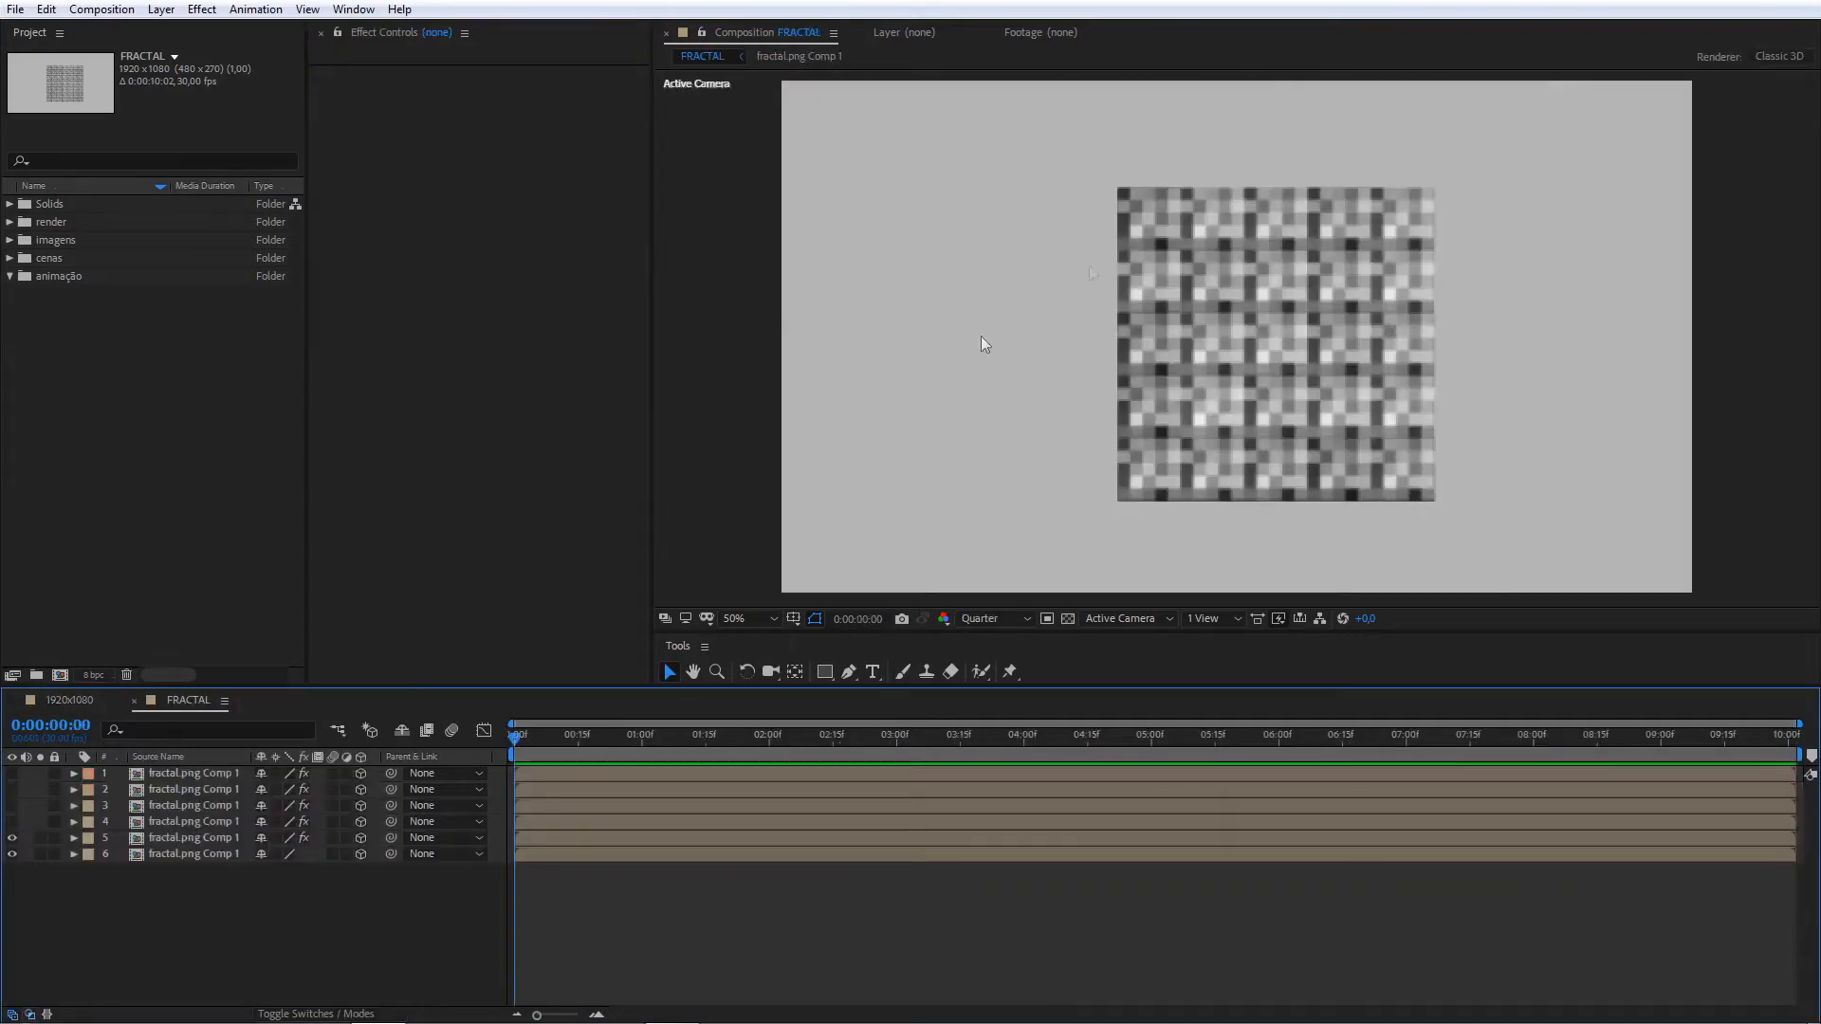
scroll(1299, 264, "up", 1)
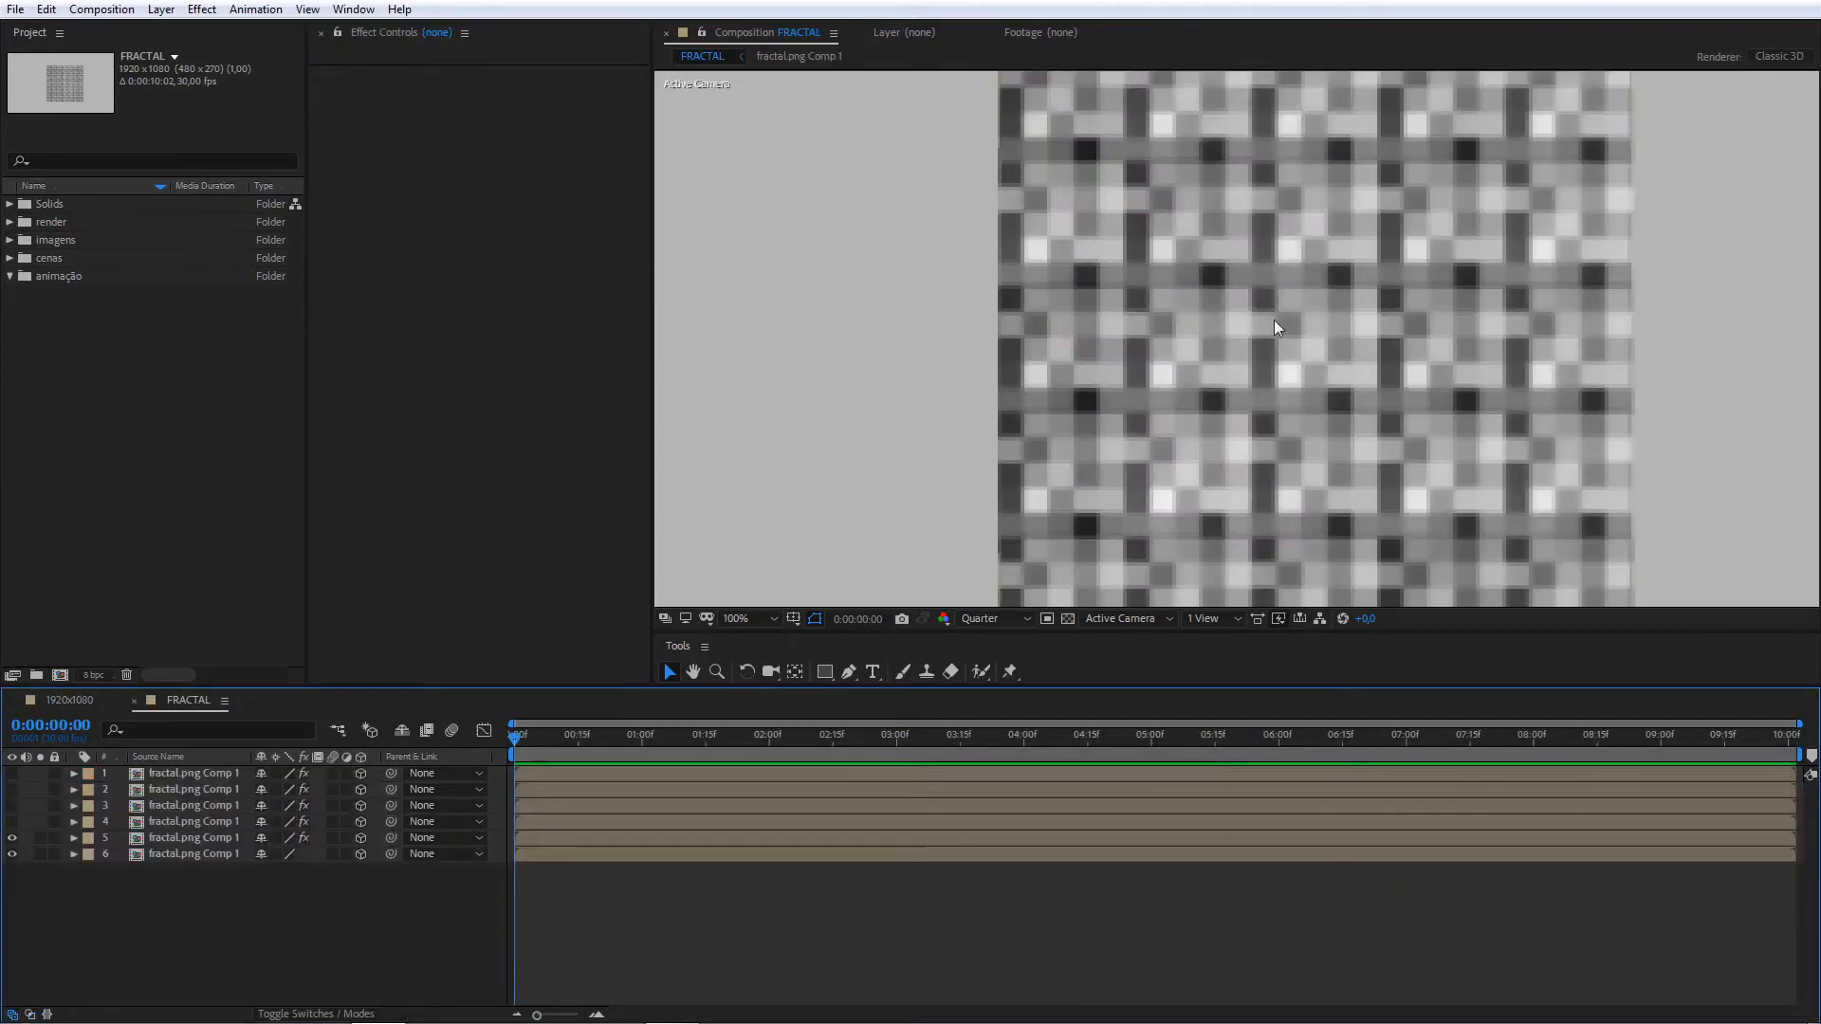
scroll(1210, 332, "down", 1)
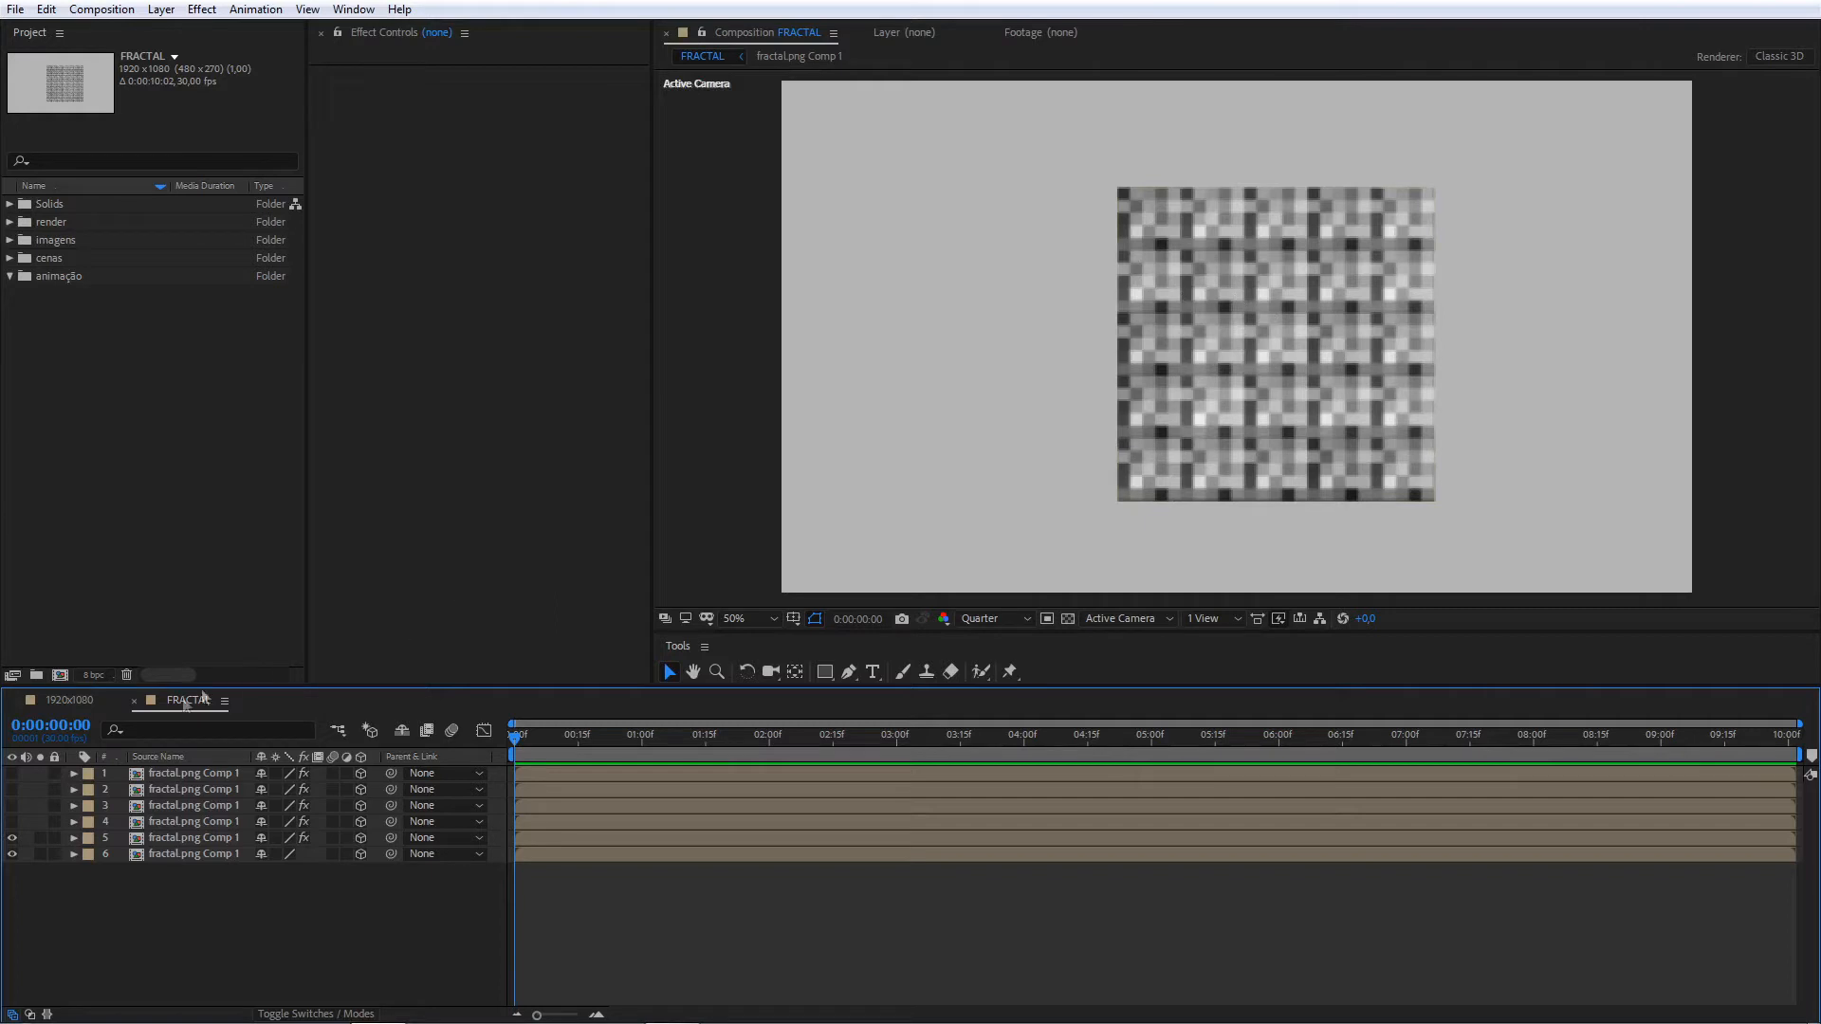
left_click(13, 822)
left_click(13, 838)
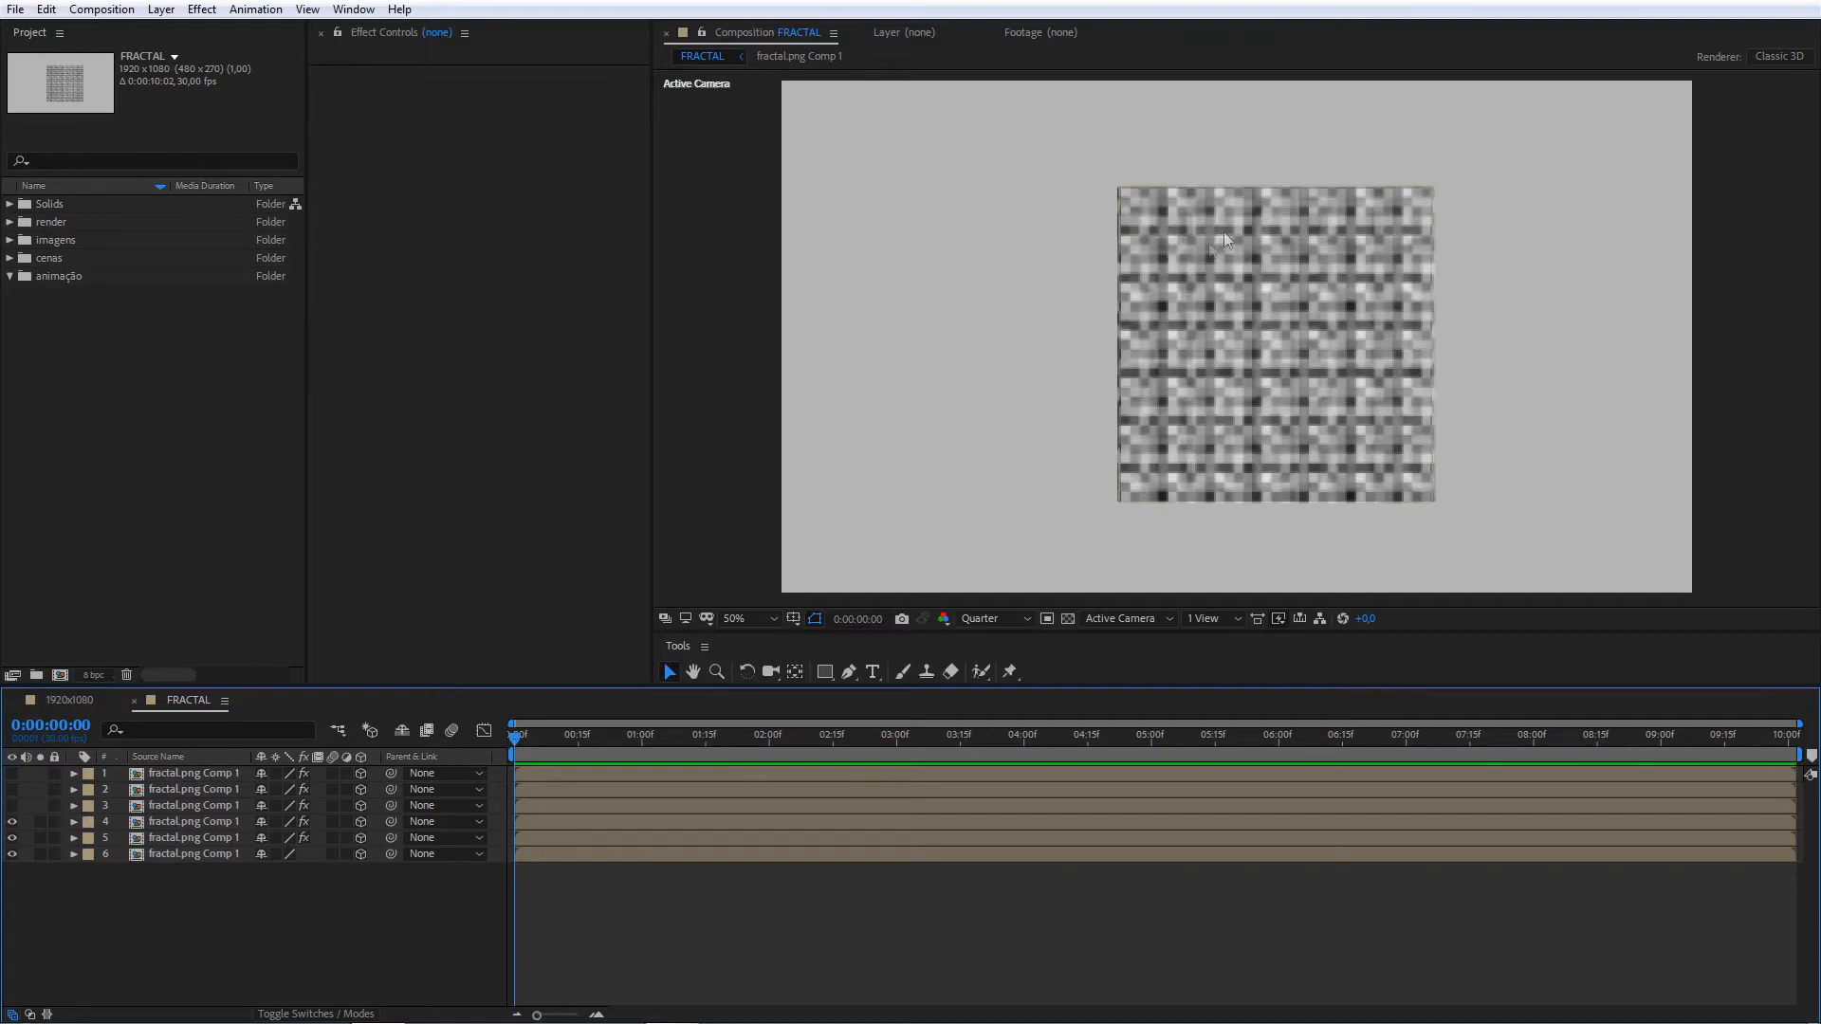
scroll(1227, 308, "up", 2)
scroll(1227, 307, "down", 2)
left_click(13, 805)
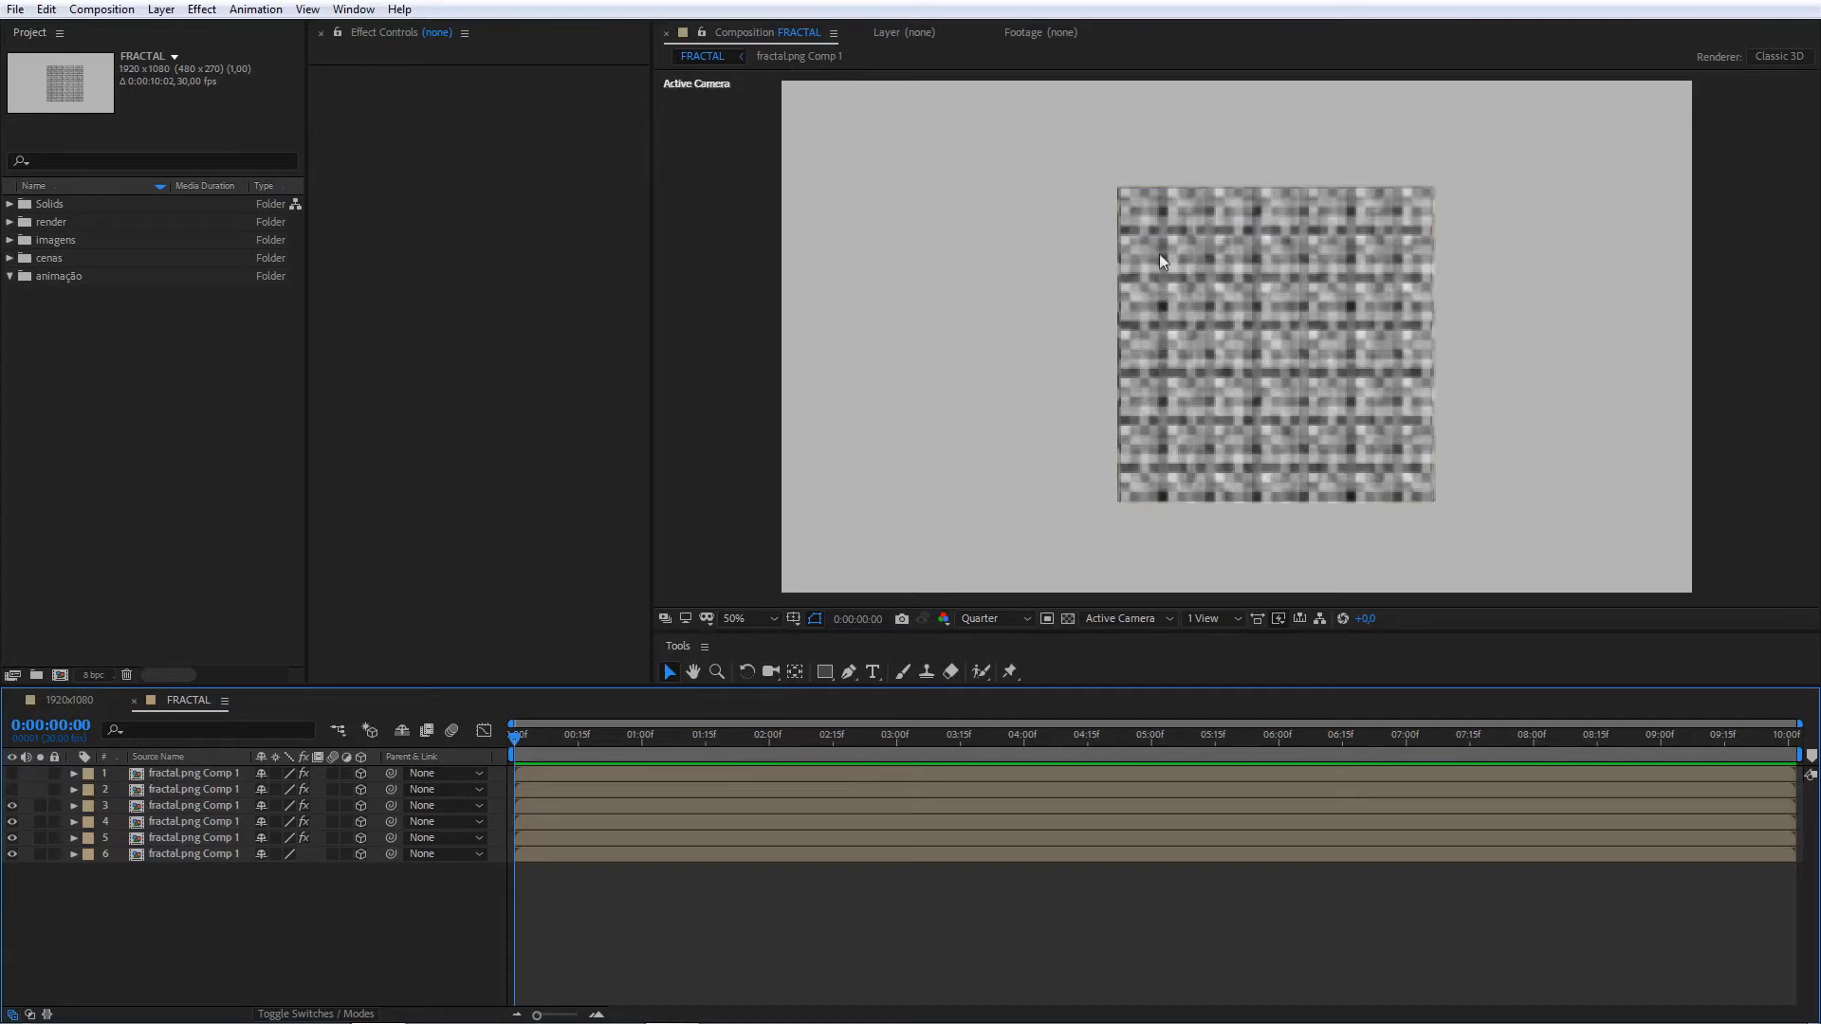
left_click(12, 789)
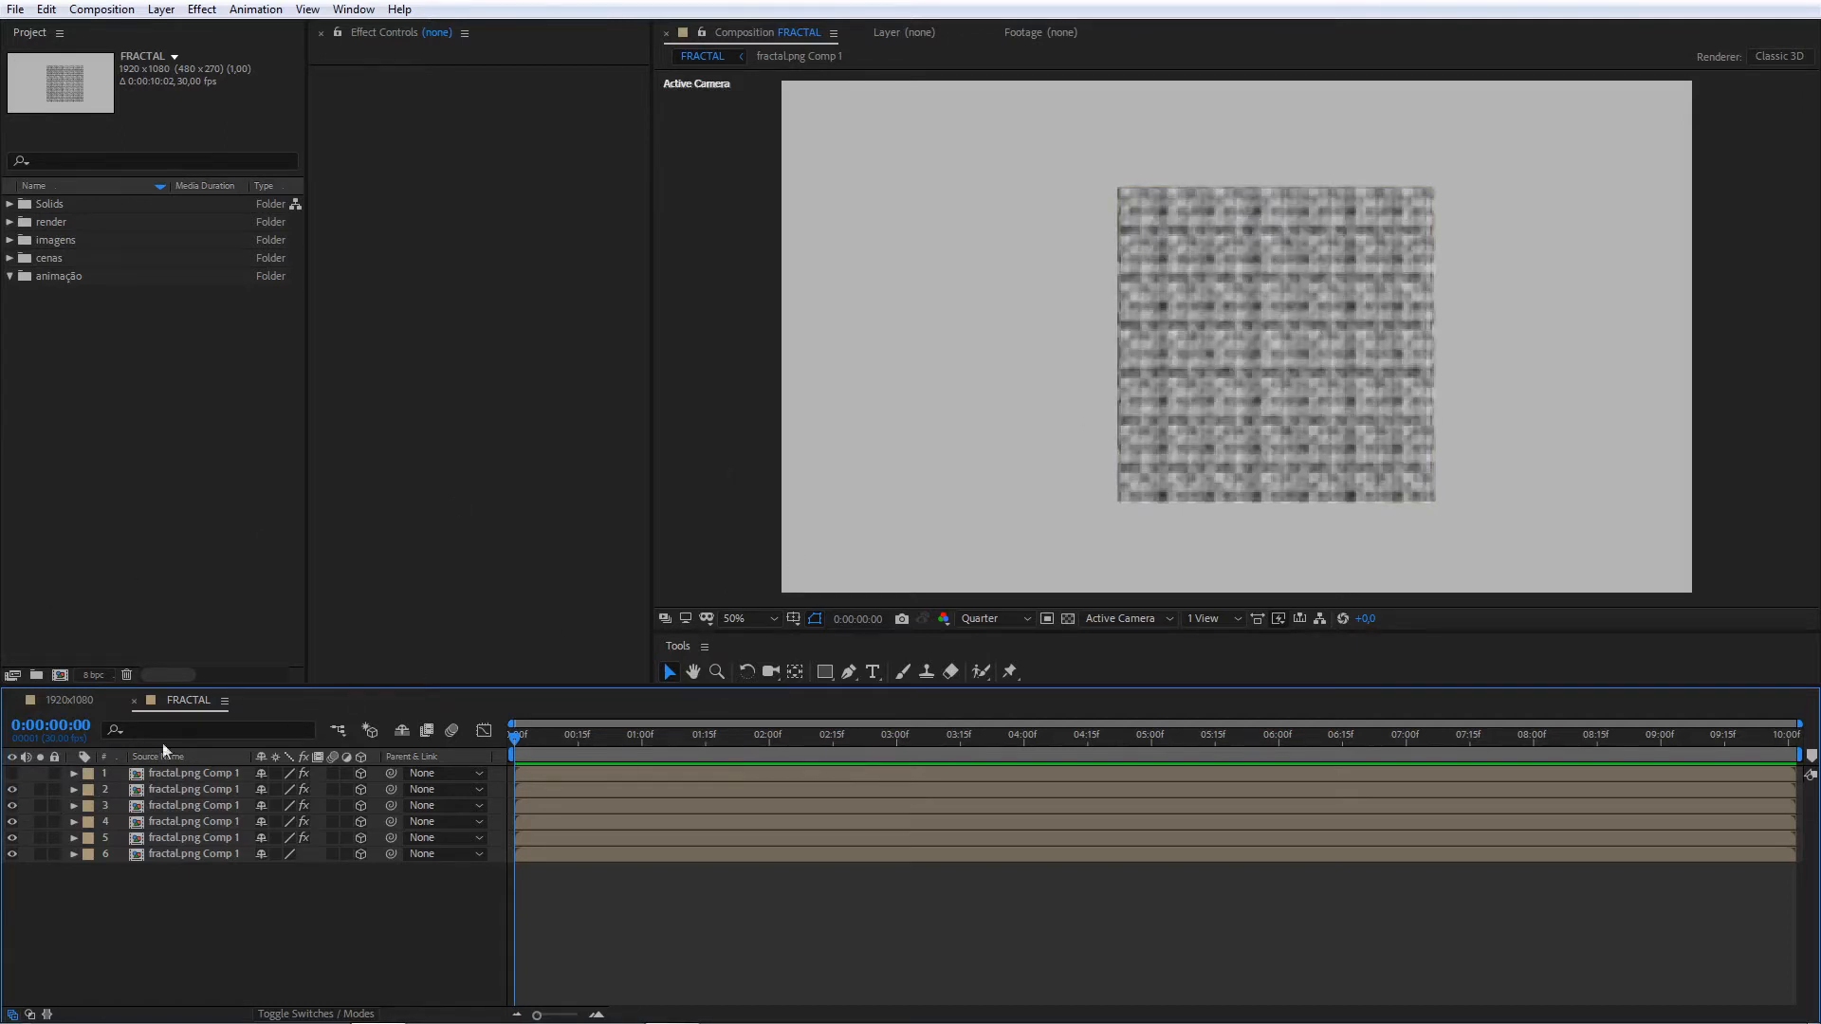
left_click(12, 773)
- Add an adjustment layer above the fractal layers in the FRACTAL composition
left_click(95, 702)
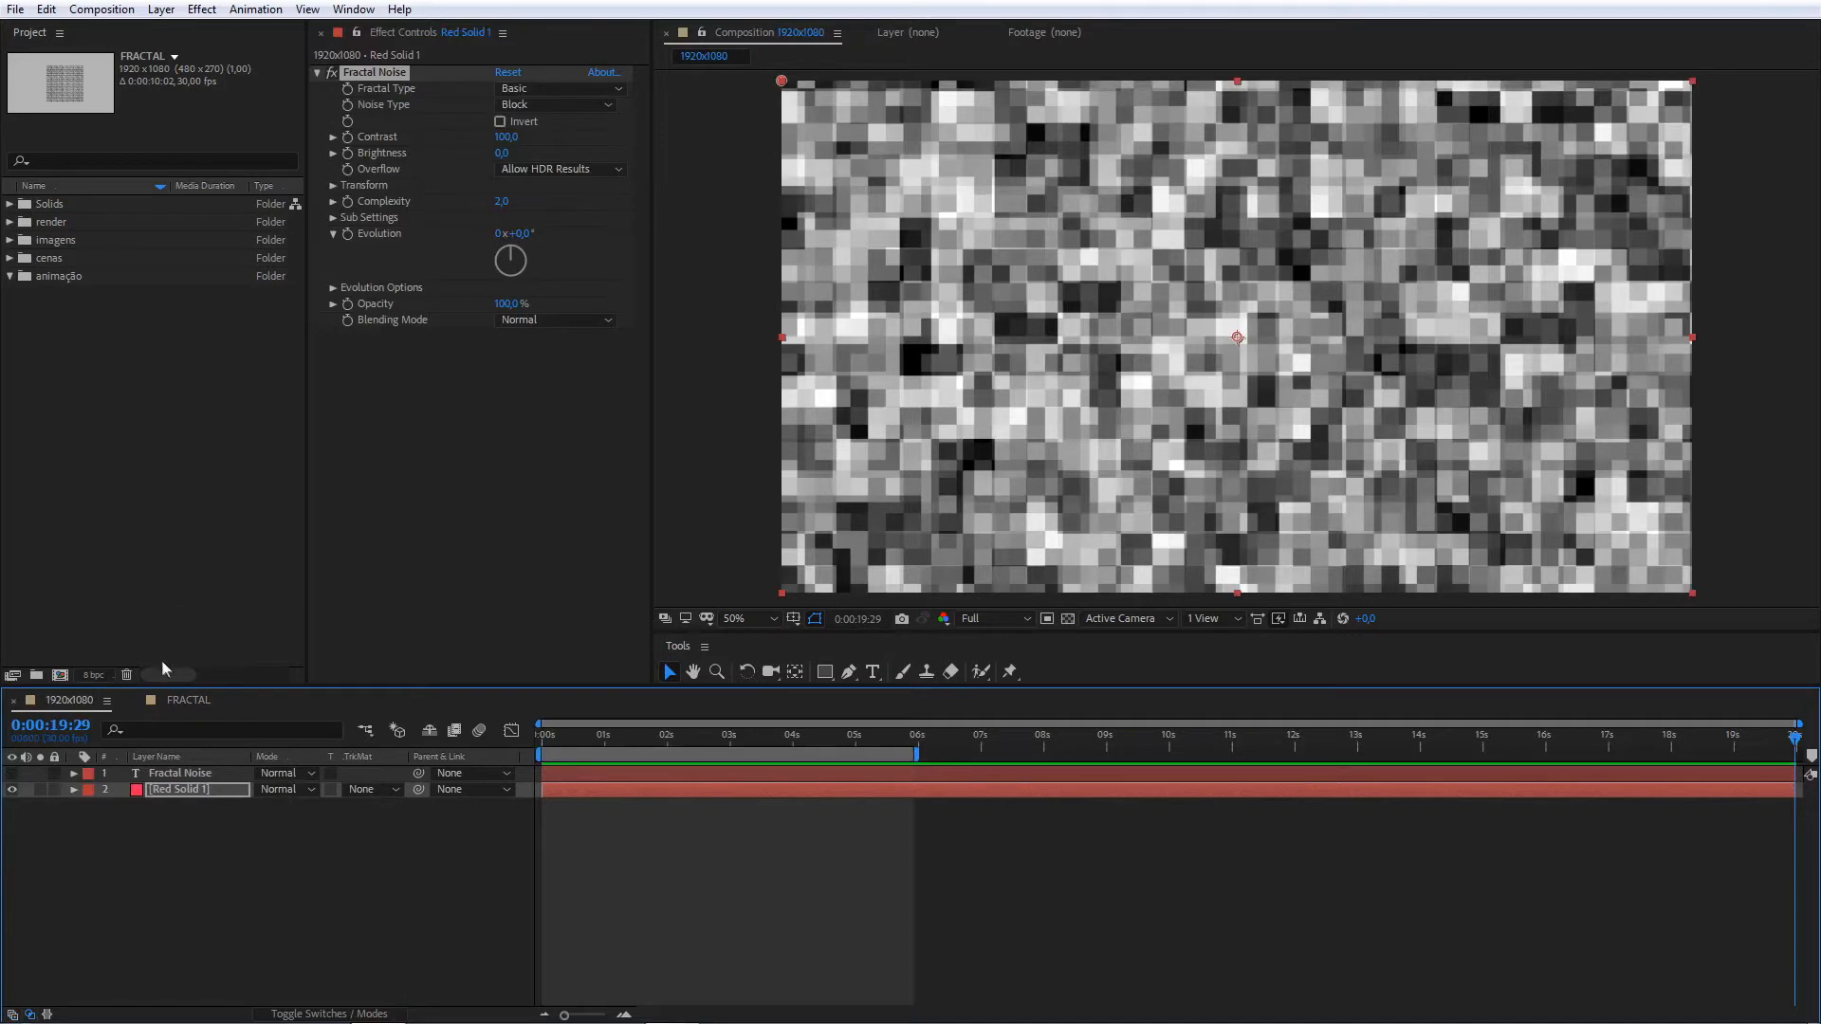
left_click(182, 702)
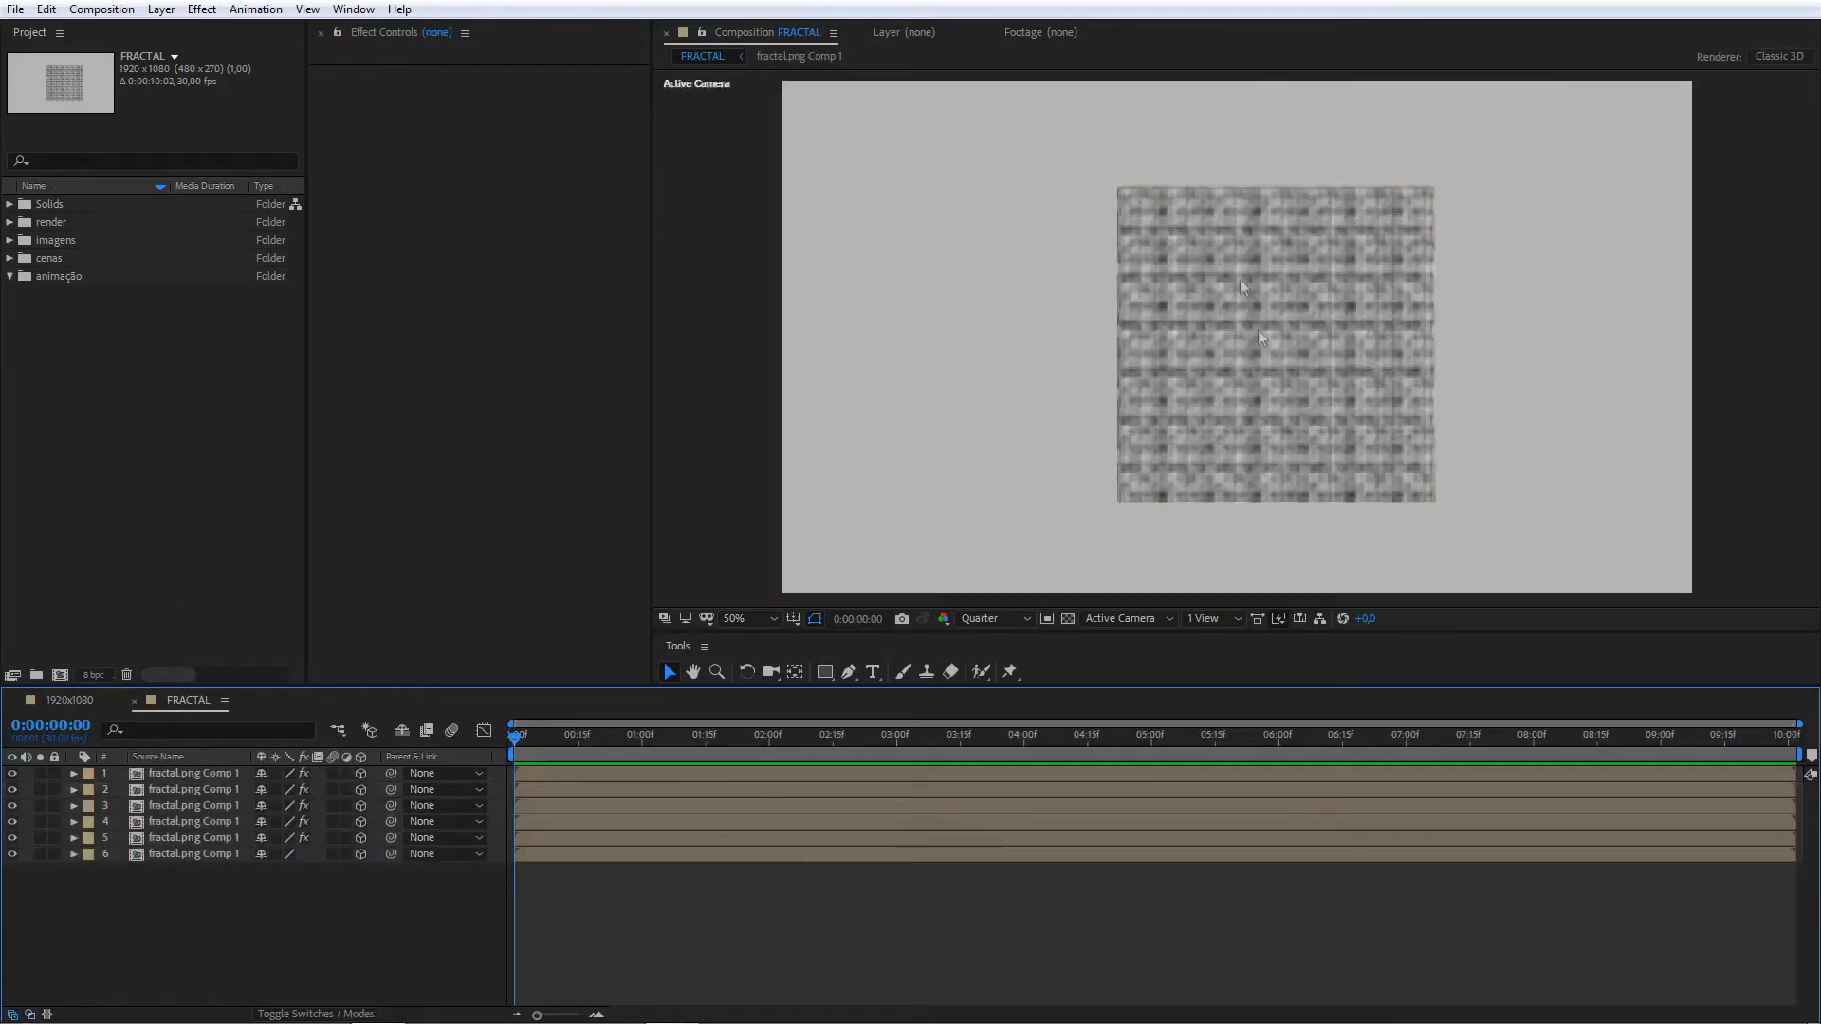
right_click(183, 905)
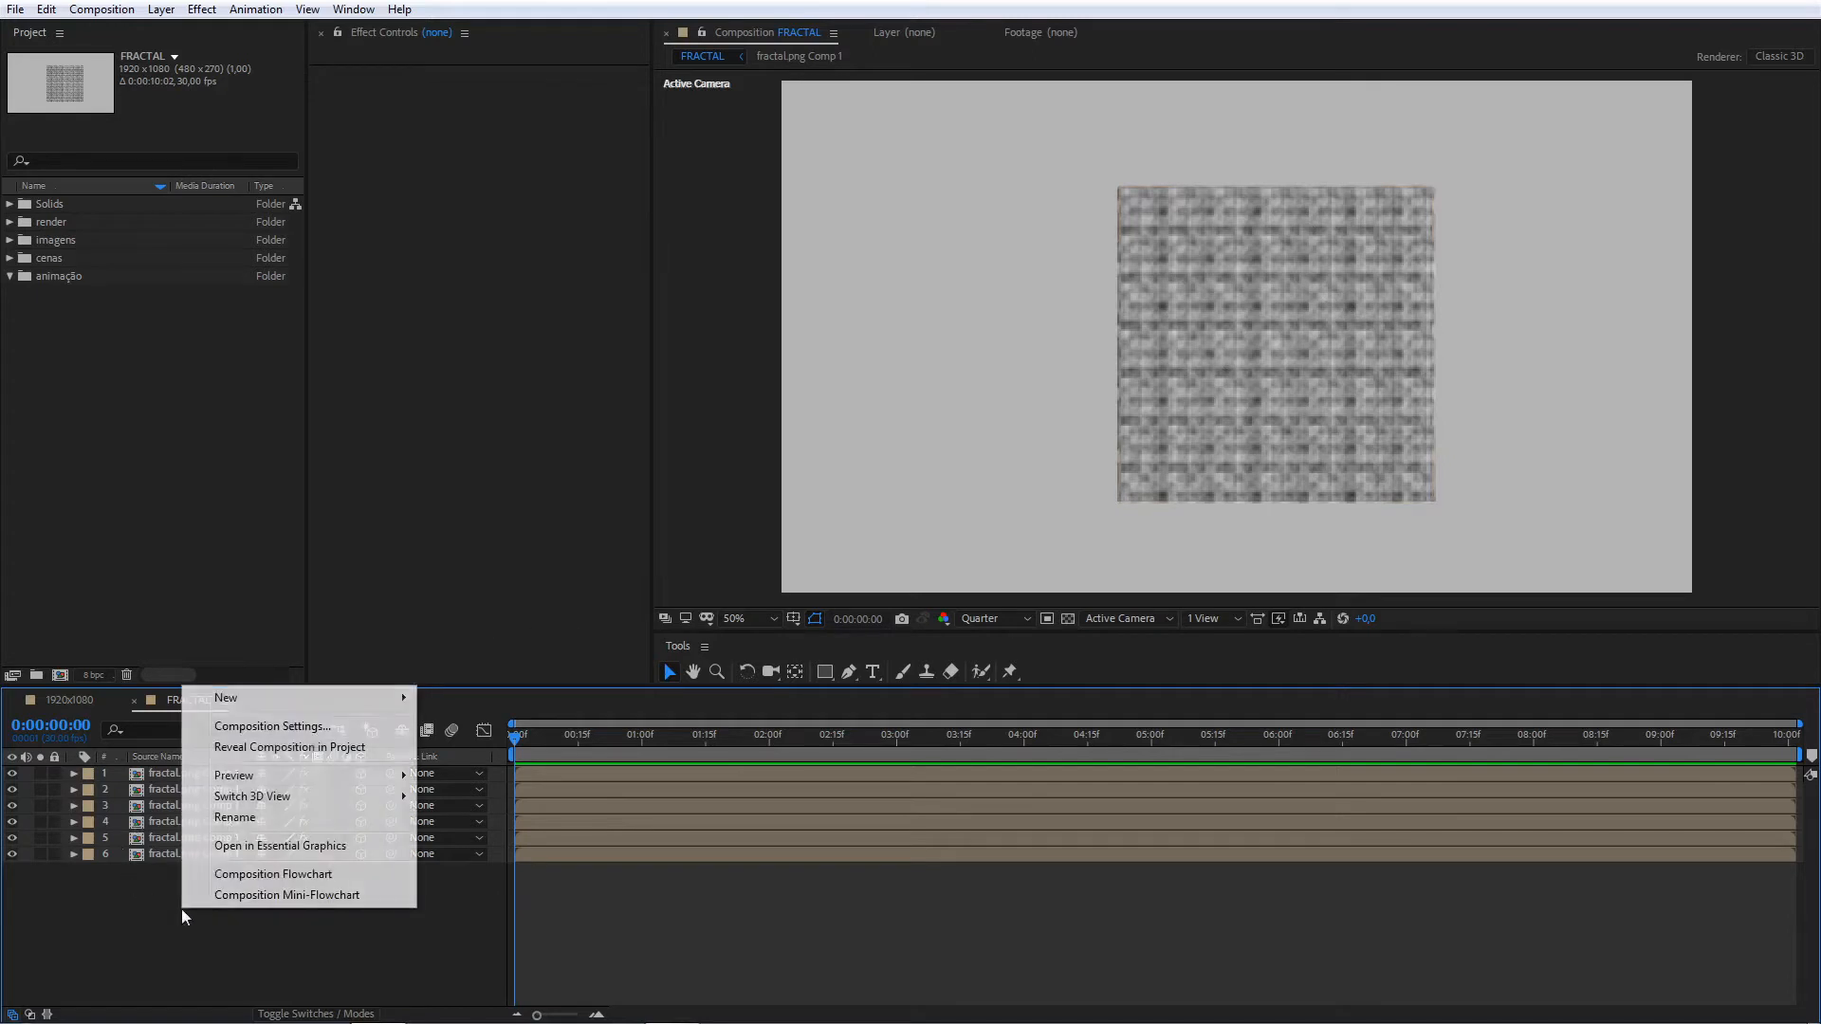
mouse_move(237, 706)
left_click(513, 852)
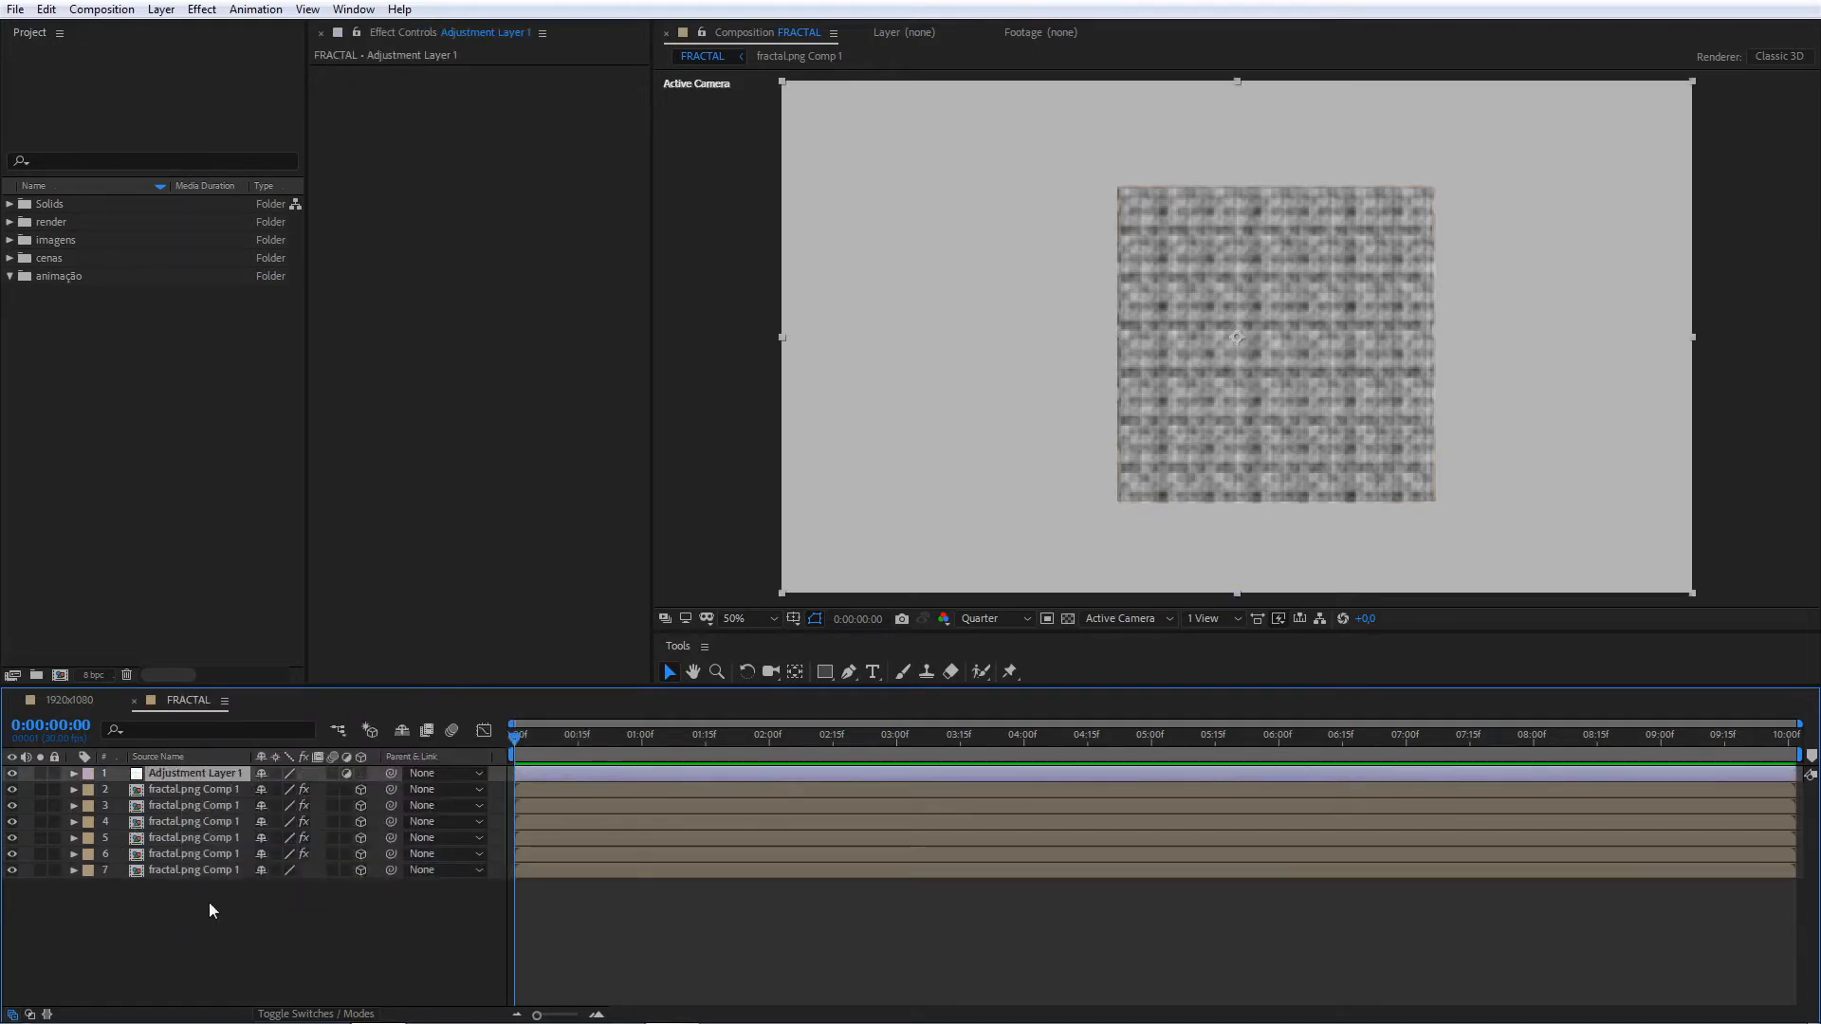
- Apply Gaussian Blur to the adjustment layer and increase its blurriness
key("ctrl+space")
type("gau")
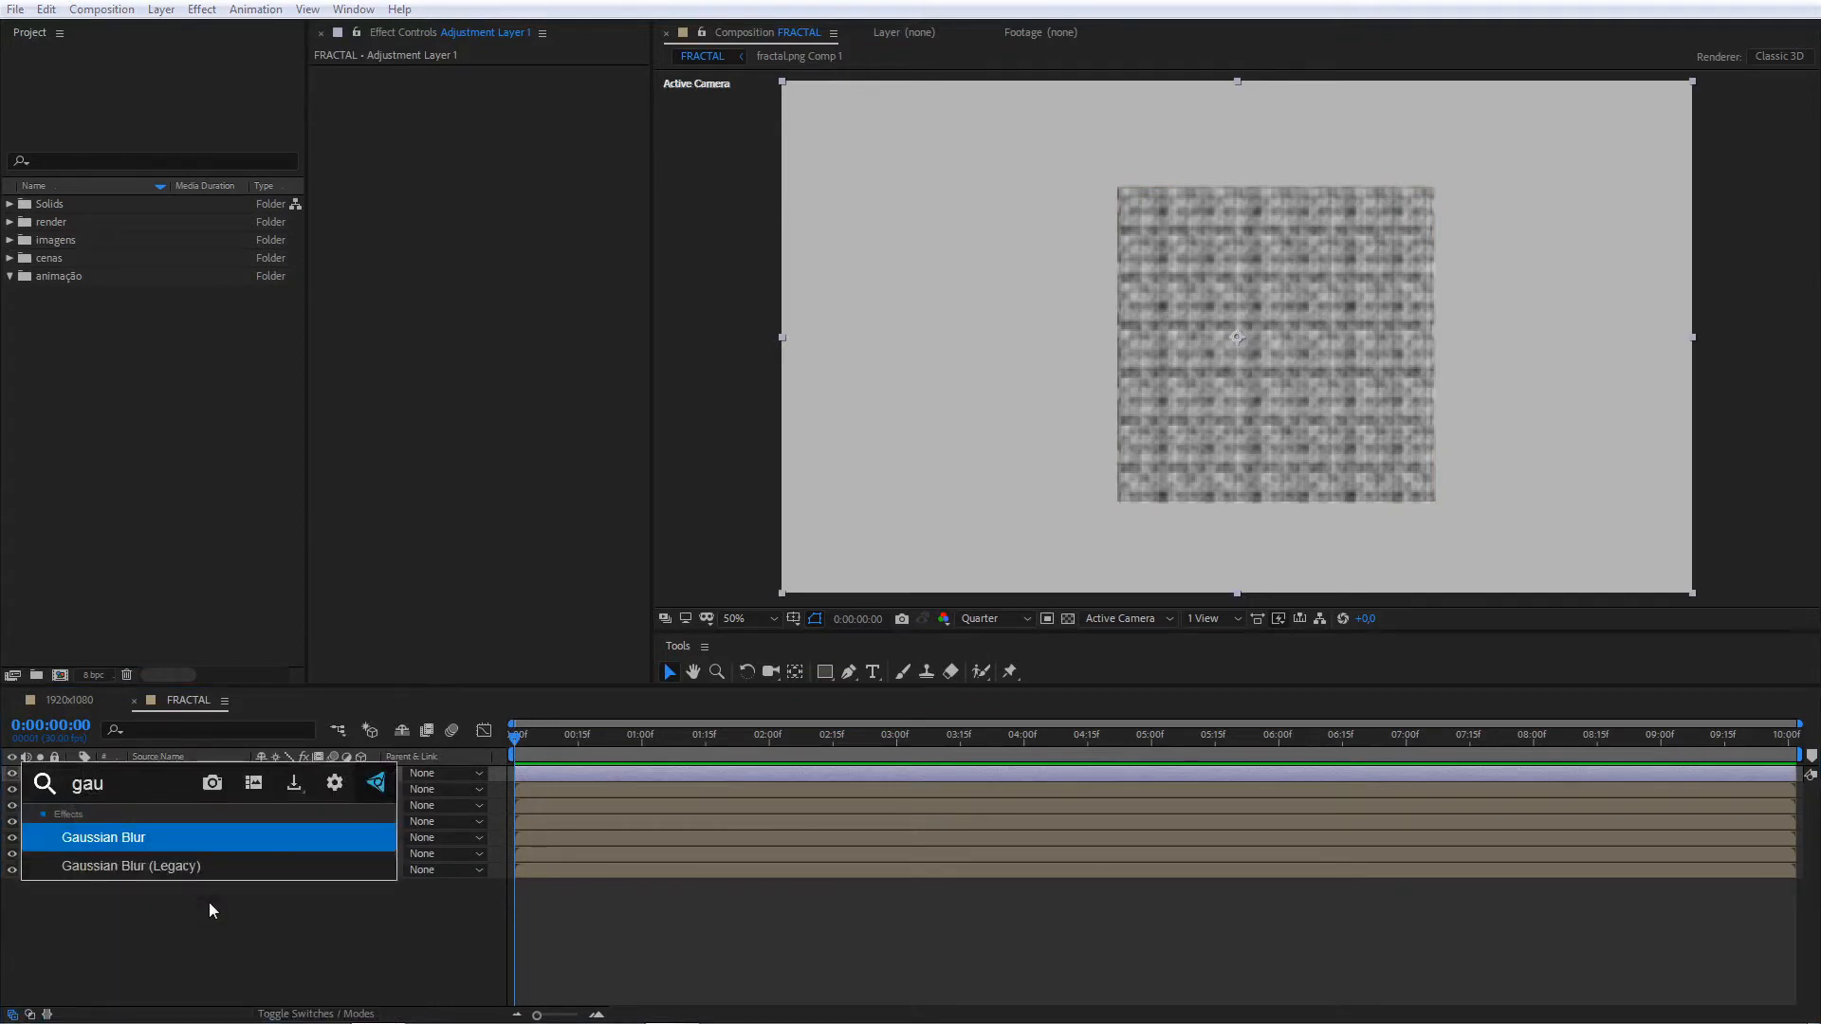
left_click(189, 844)
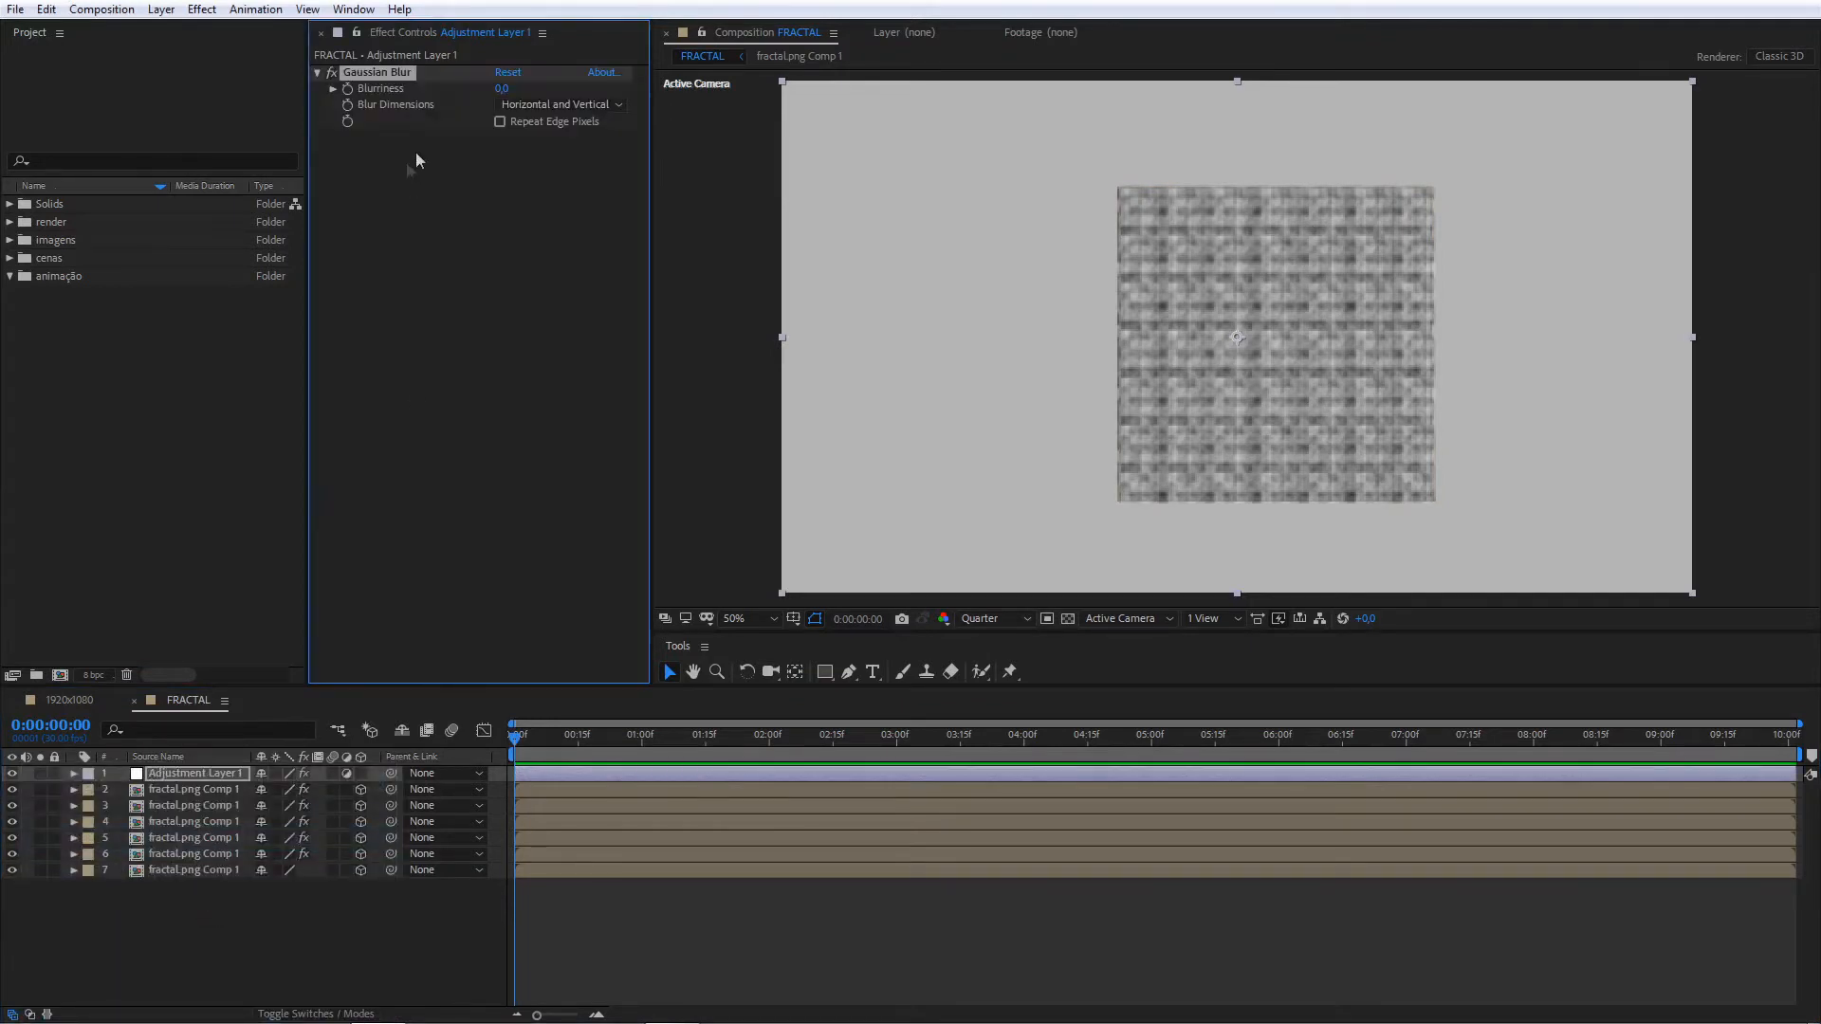
left_click_drag(498, 89, 700, 88)
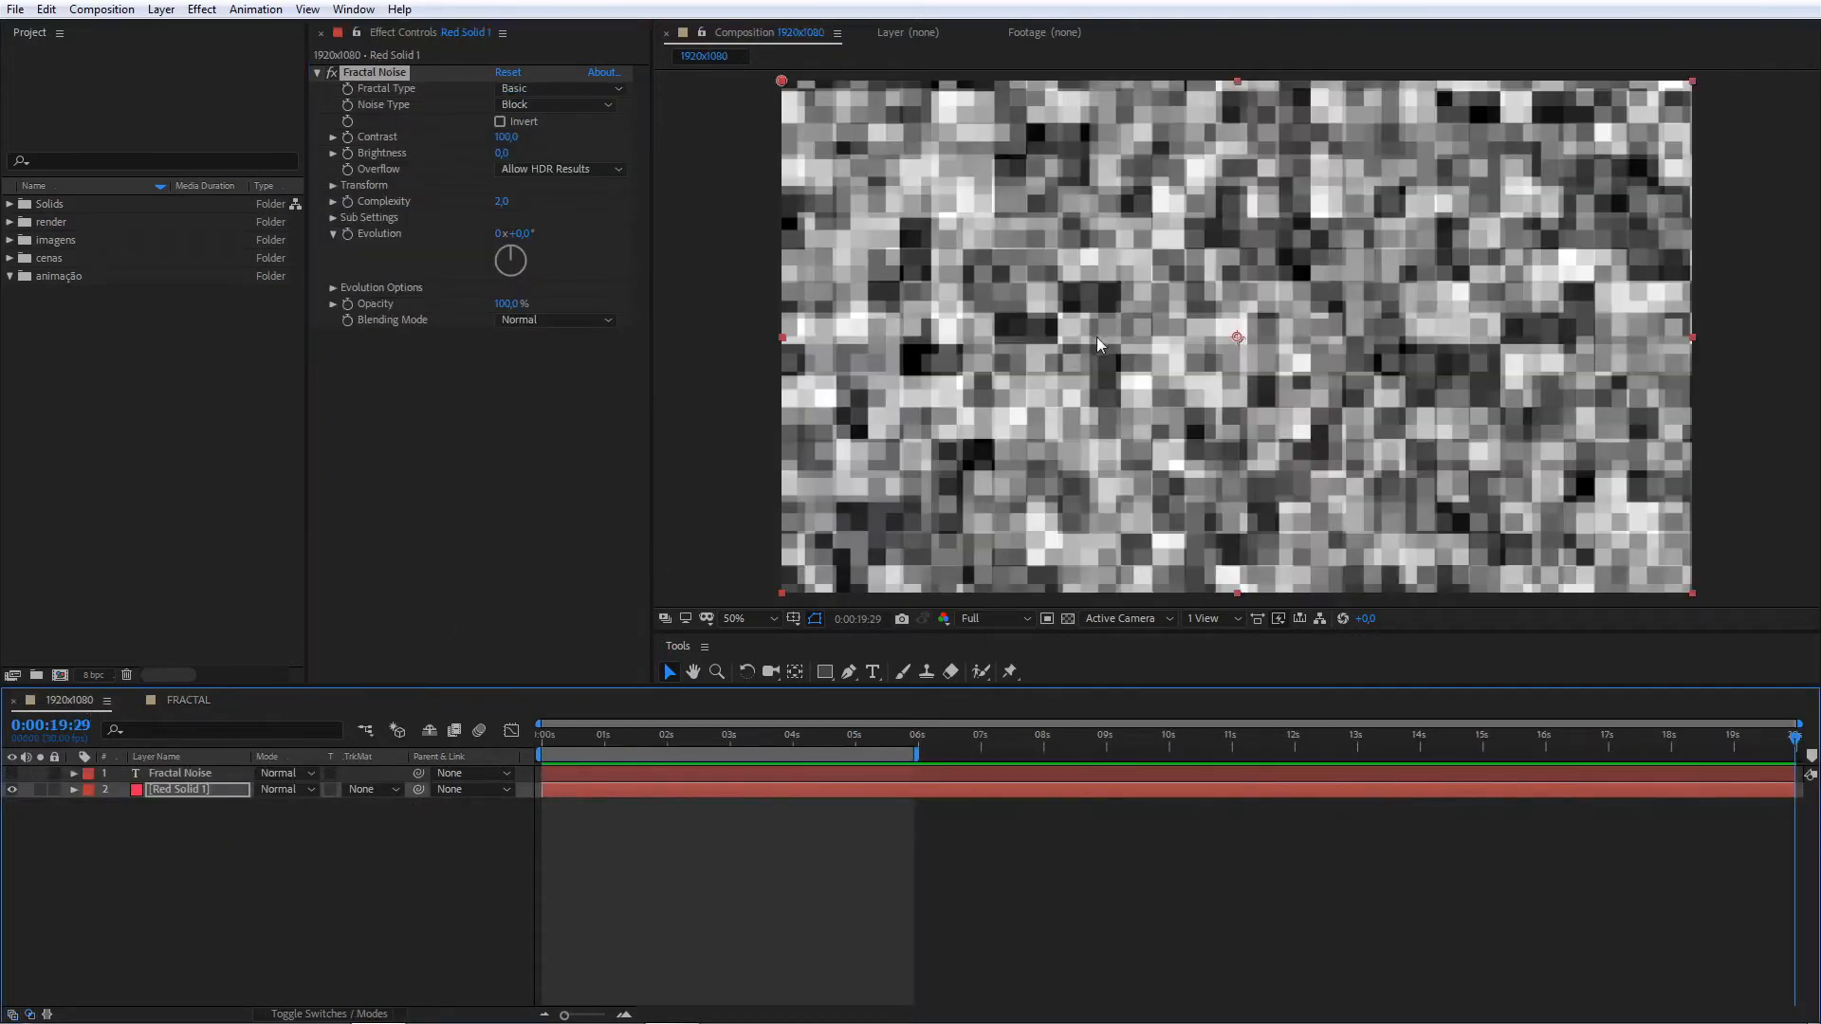
- Compare the block noise in the 1920x1080 composition with the blurred pattern in the FRACTAL composition
key("comma")
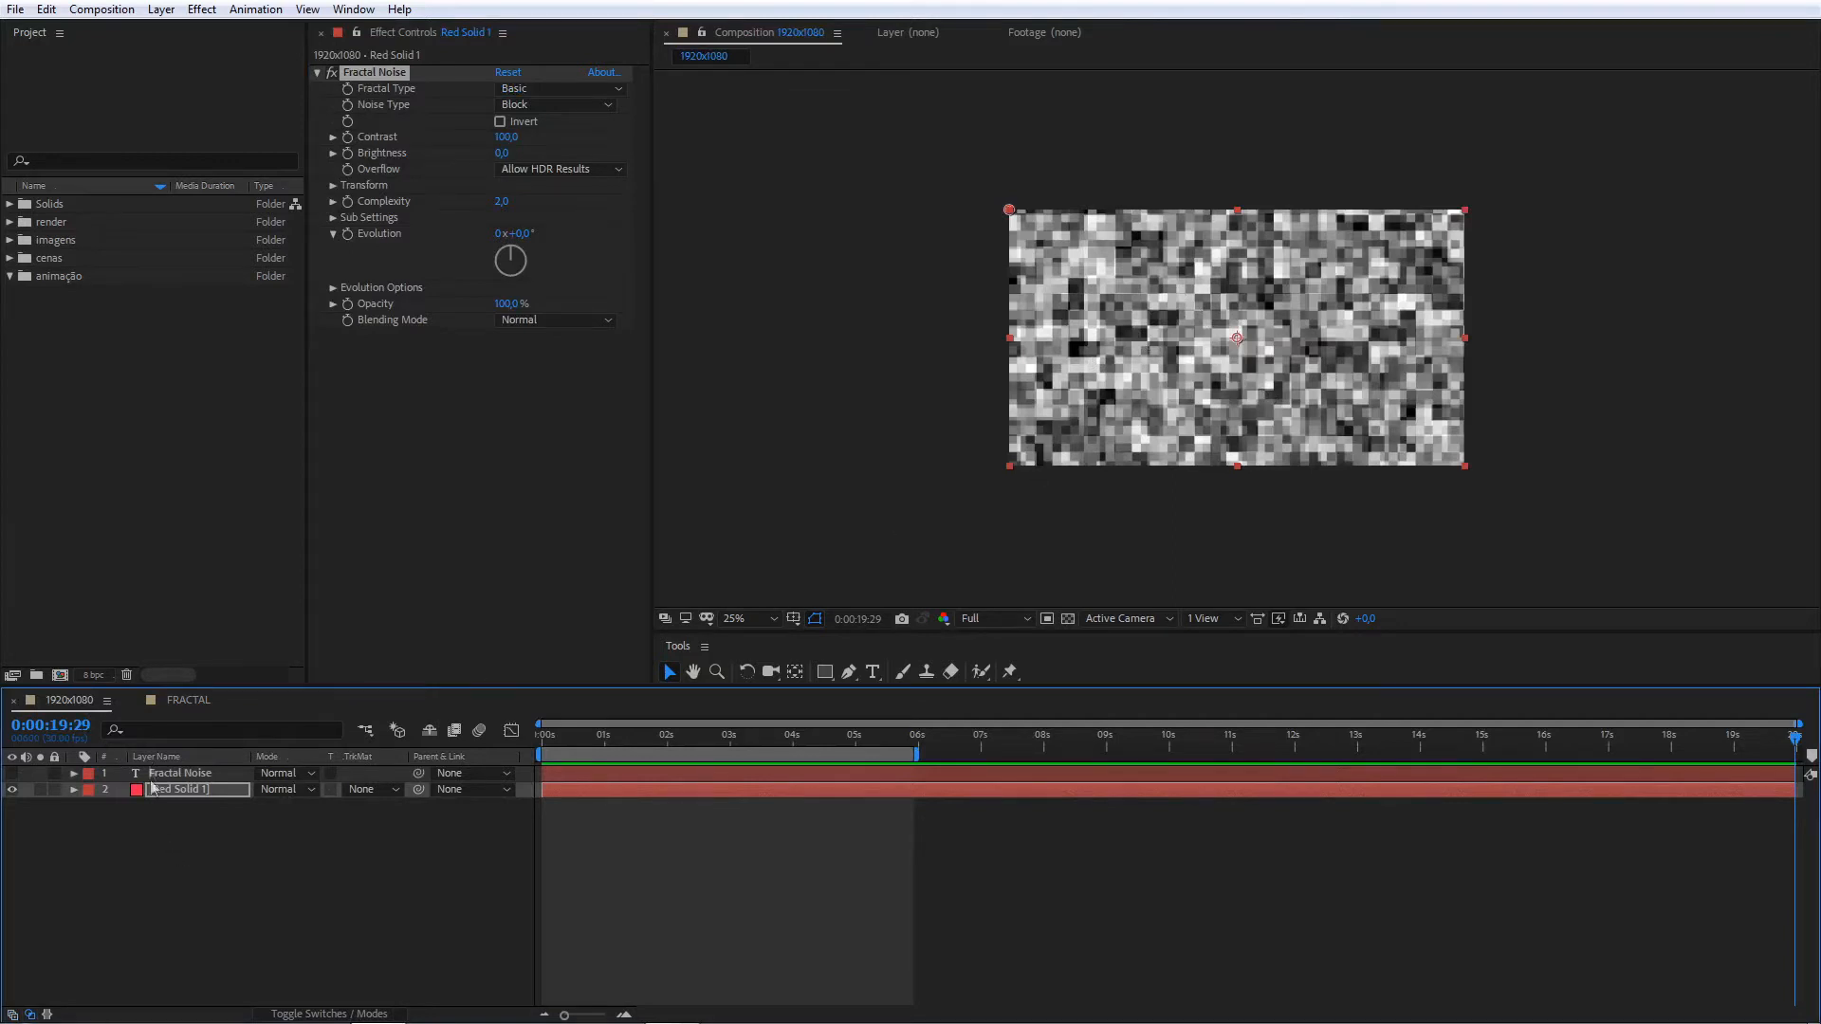
left_click(173, 698)
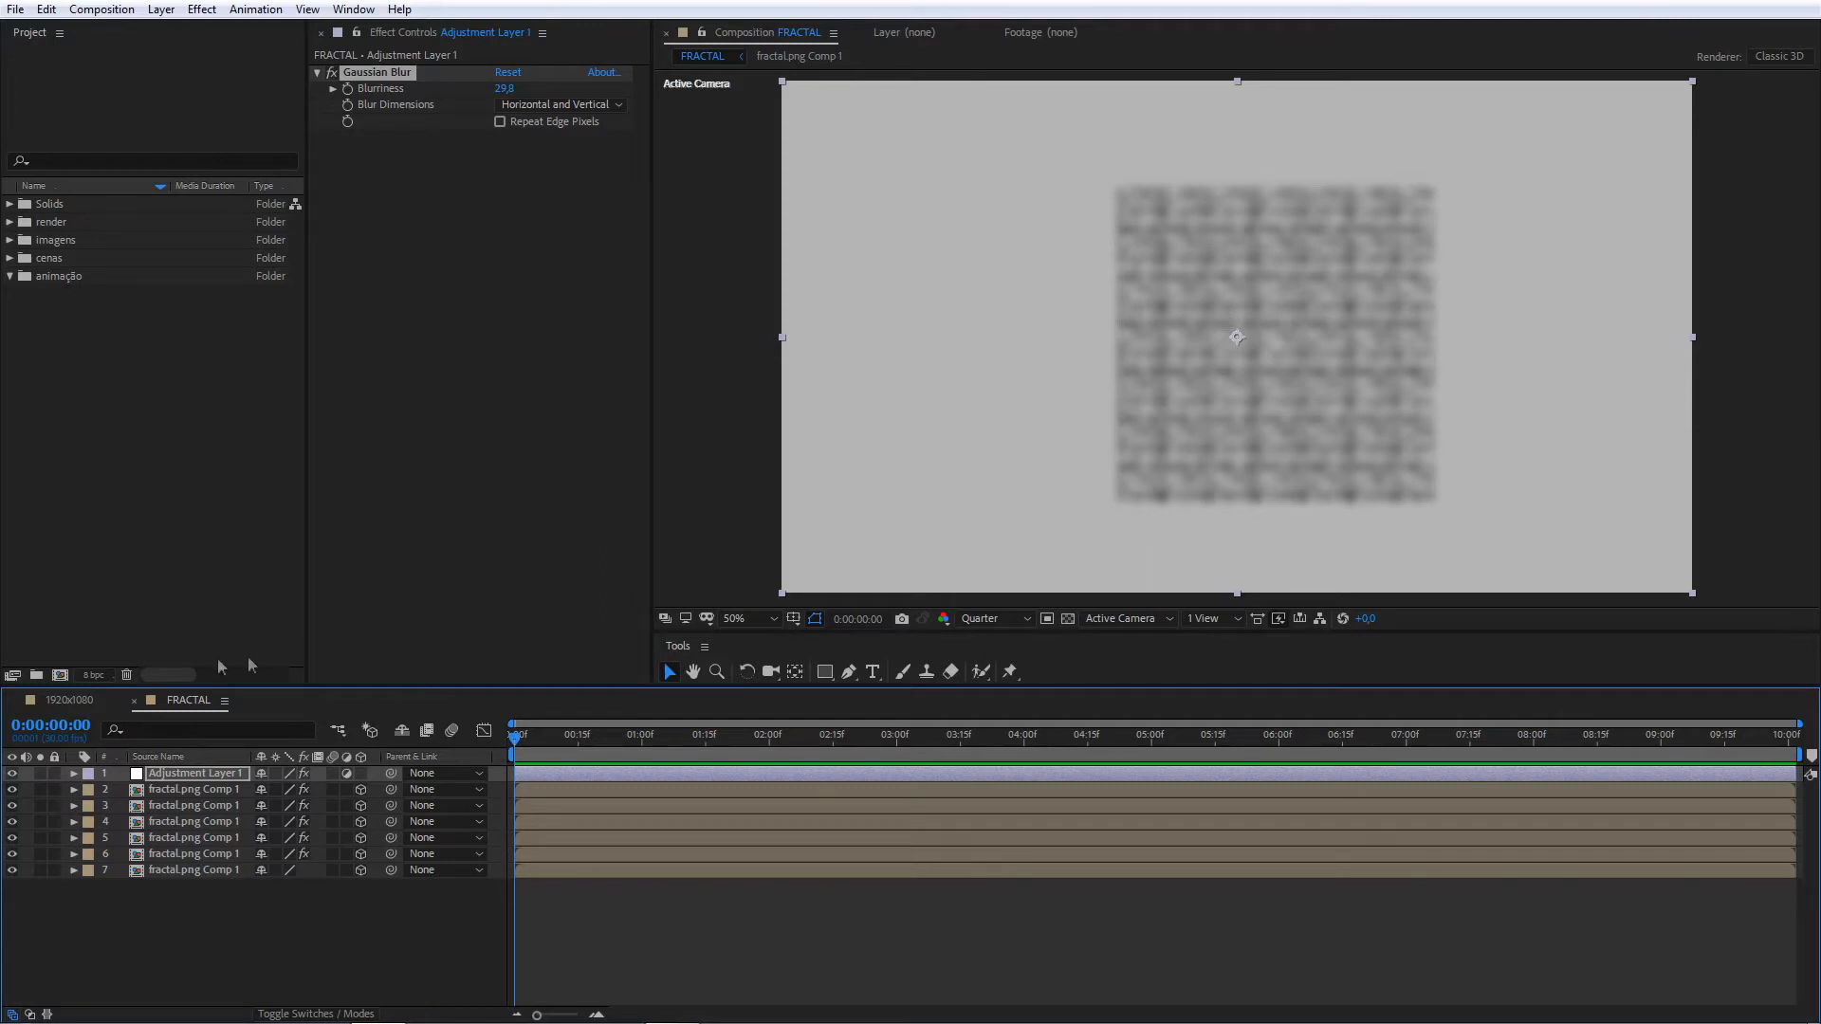
left_click(93, 702)
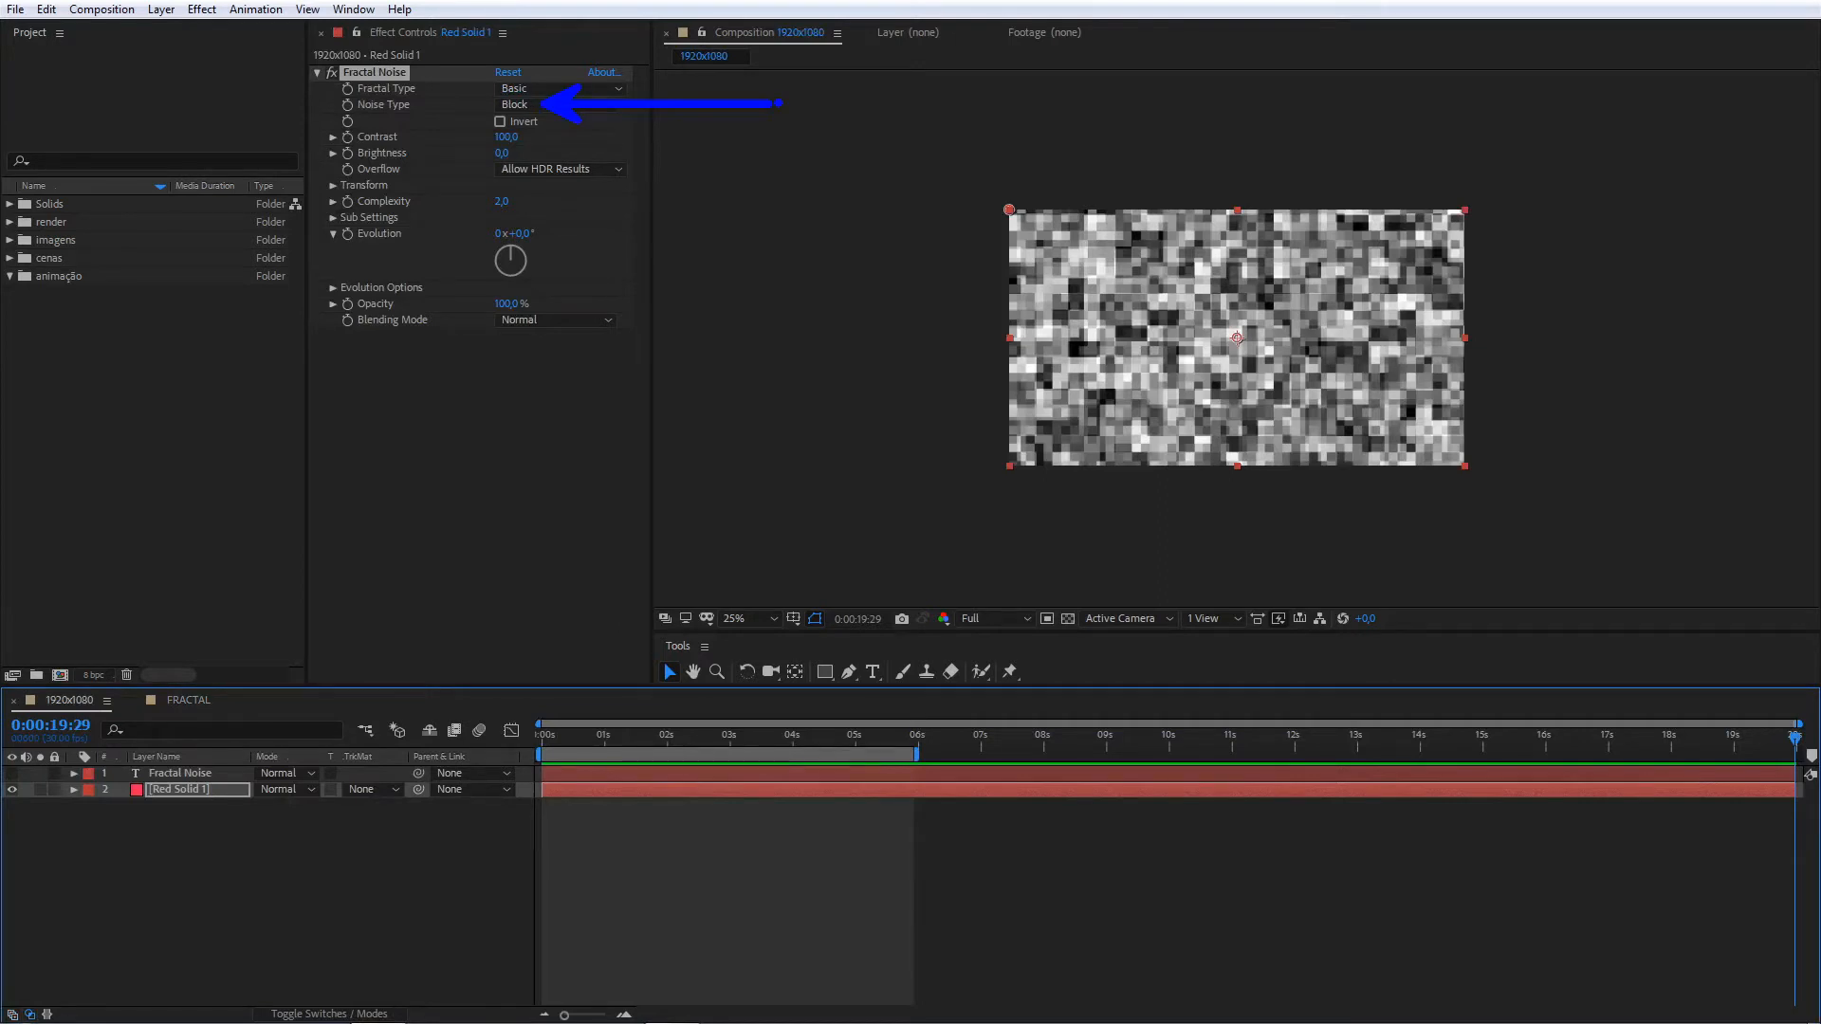
- Try the Linear, Soft Linear and Spline noise types on the Fractal Noise effect, and return to Block
left_click(520, 108)
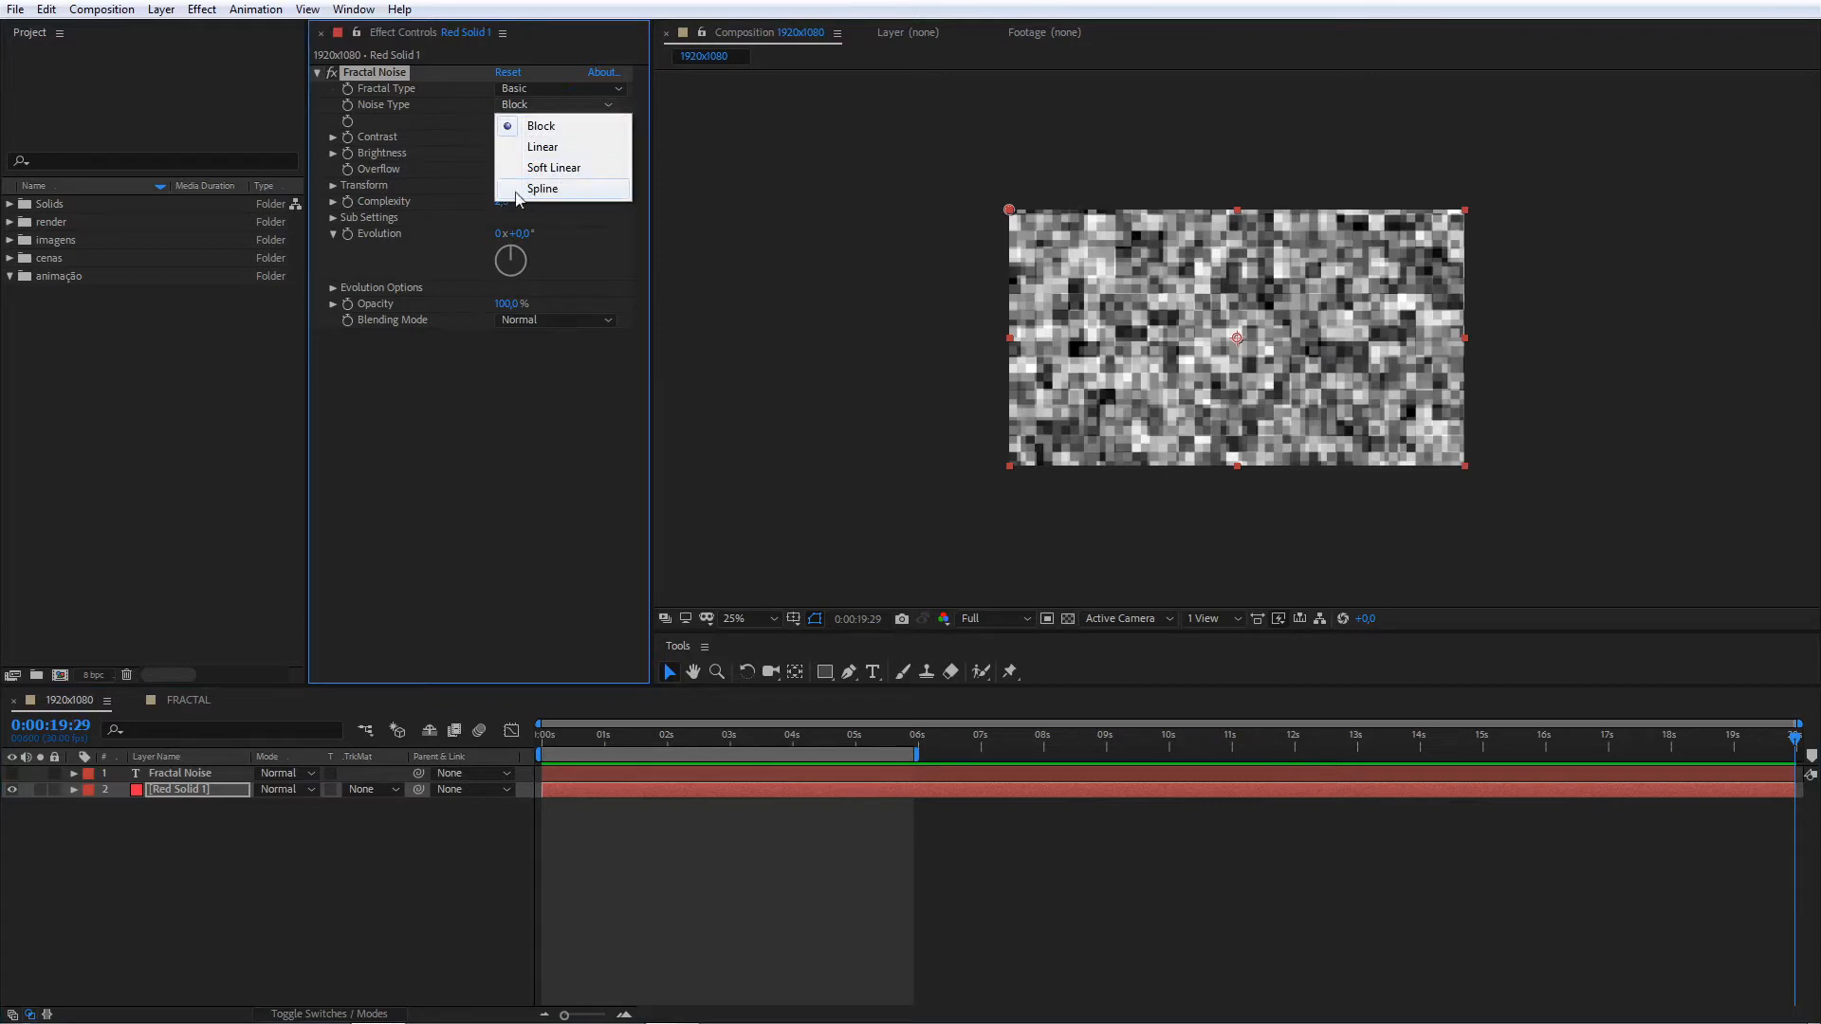
left_click(544, 147)
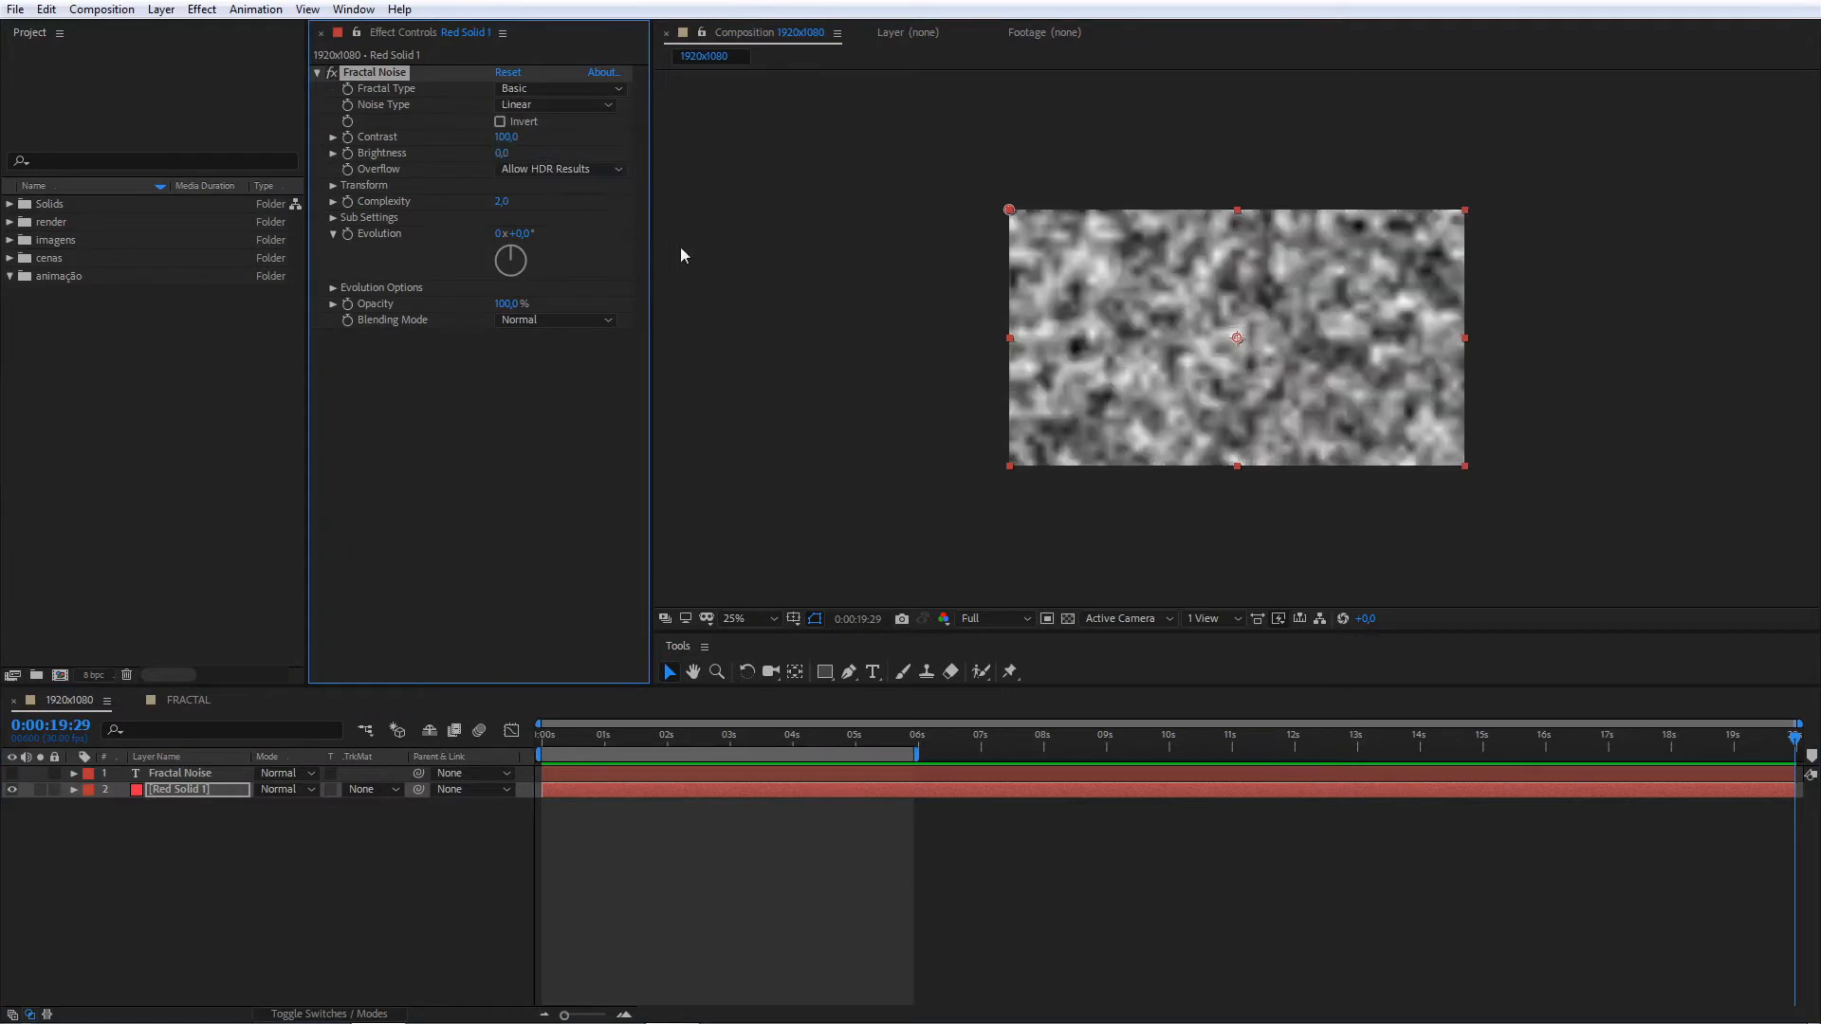
left_click(569, 104)
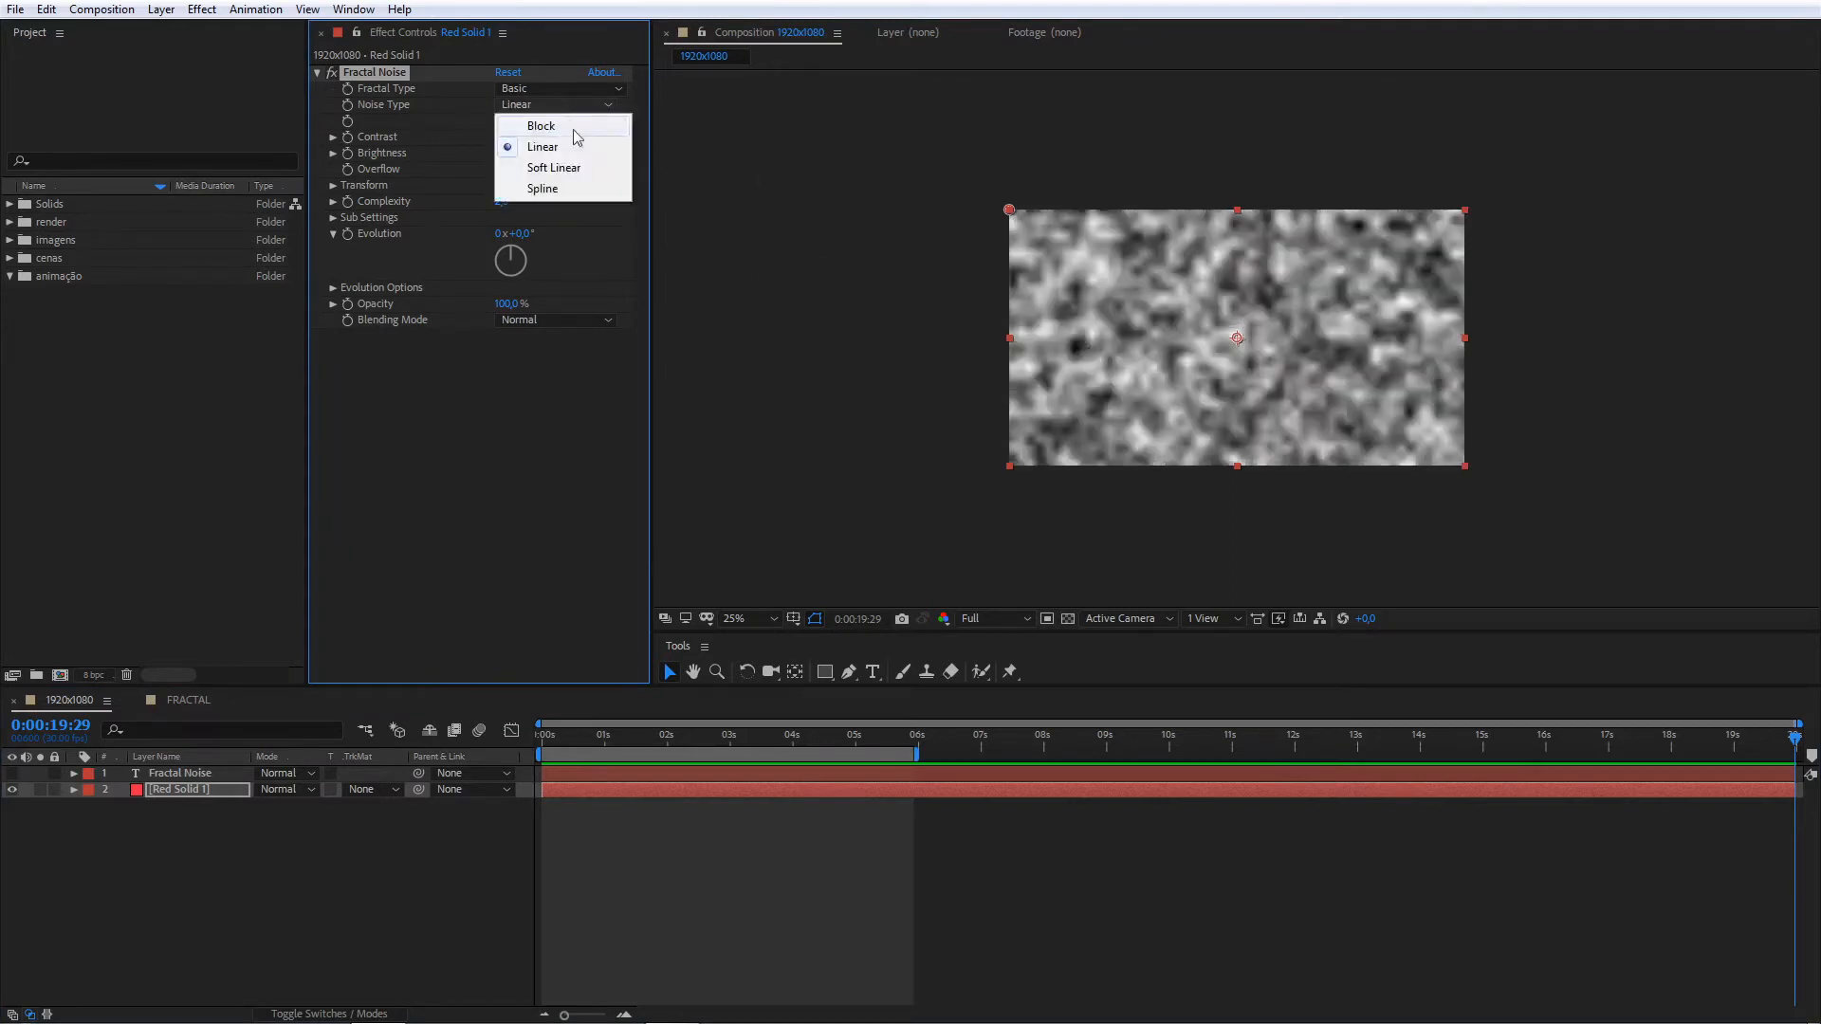
left_click(569, 167)
left_click(556, 106)
left_click(567, 186)
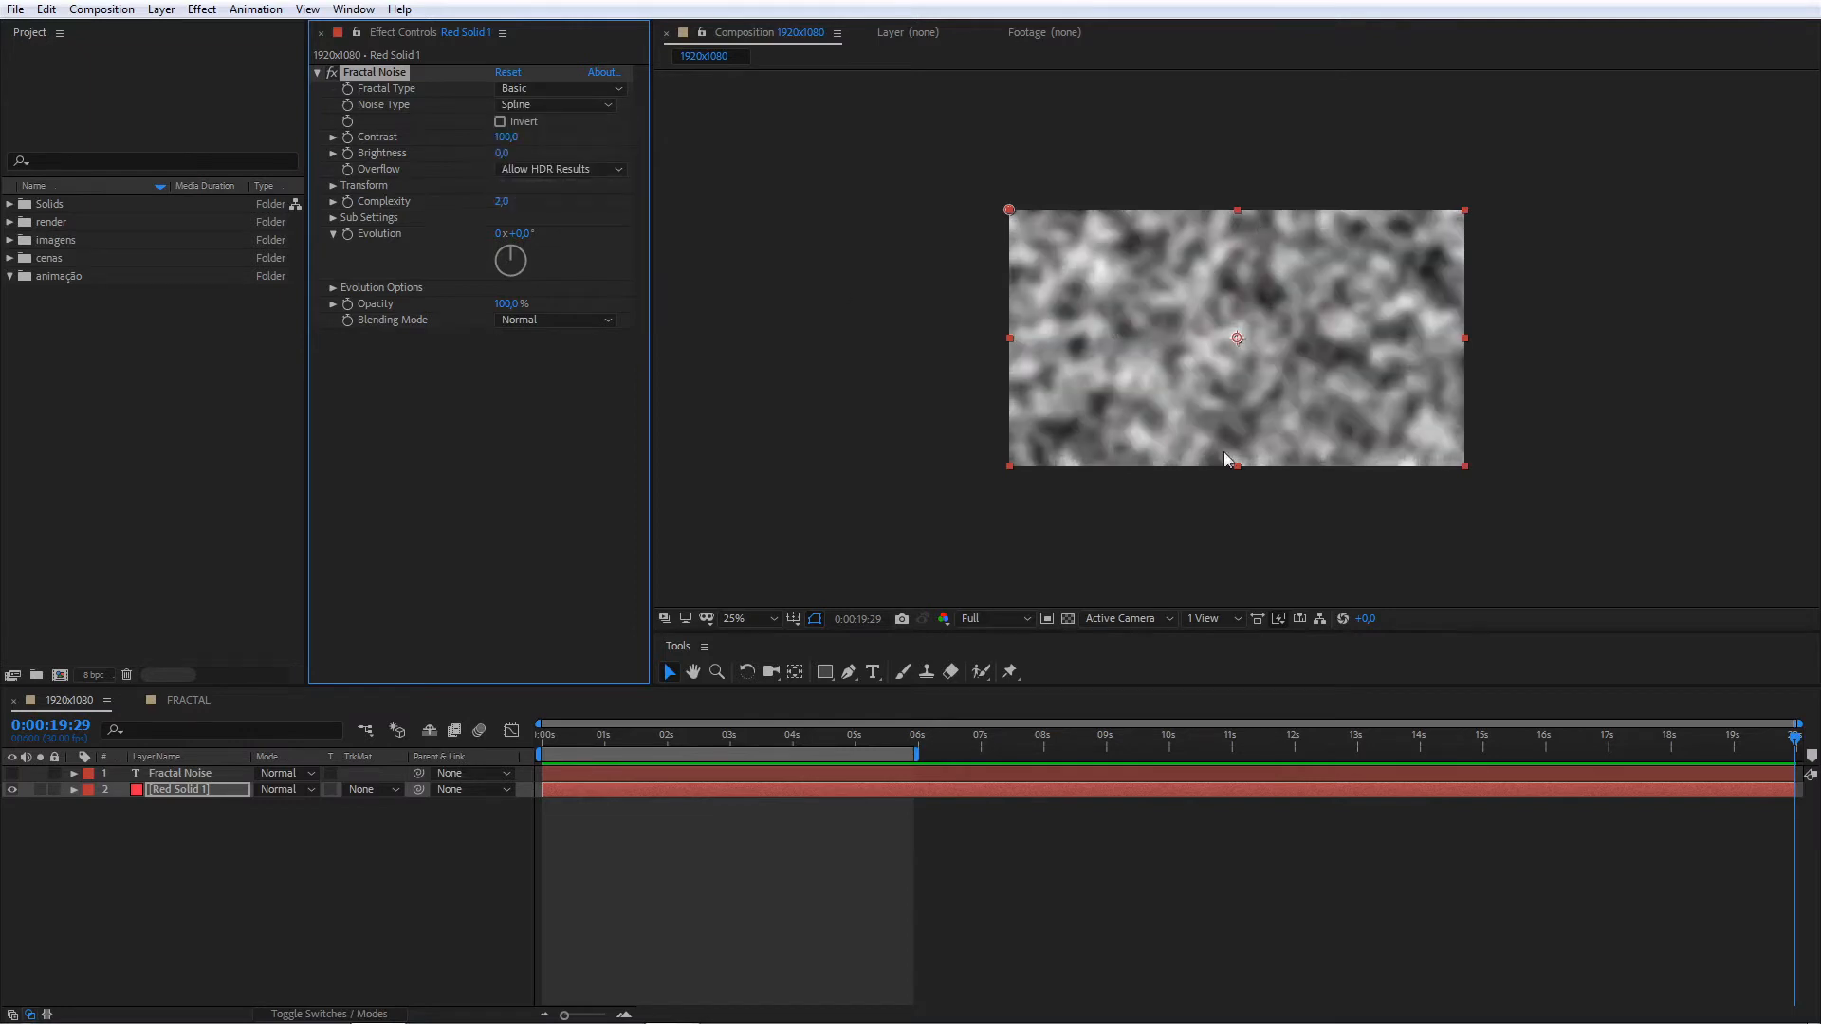
left_click(556, 106)
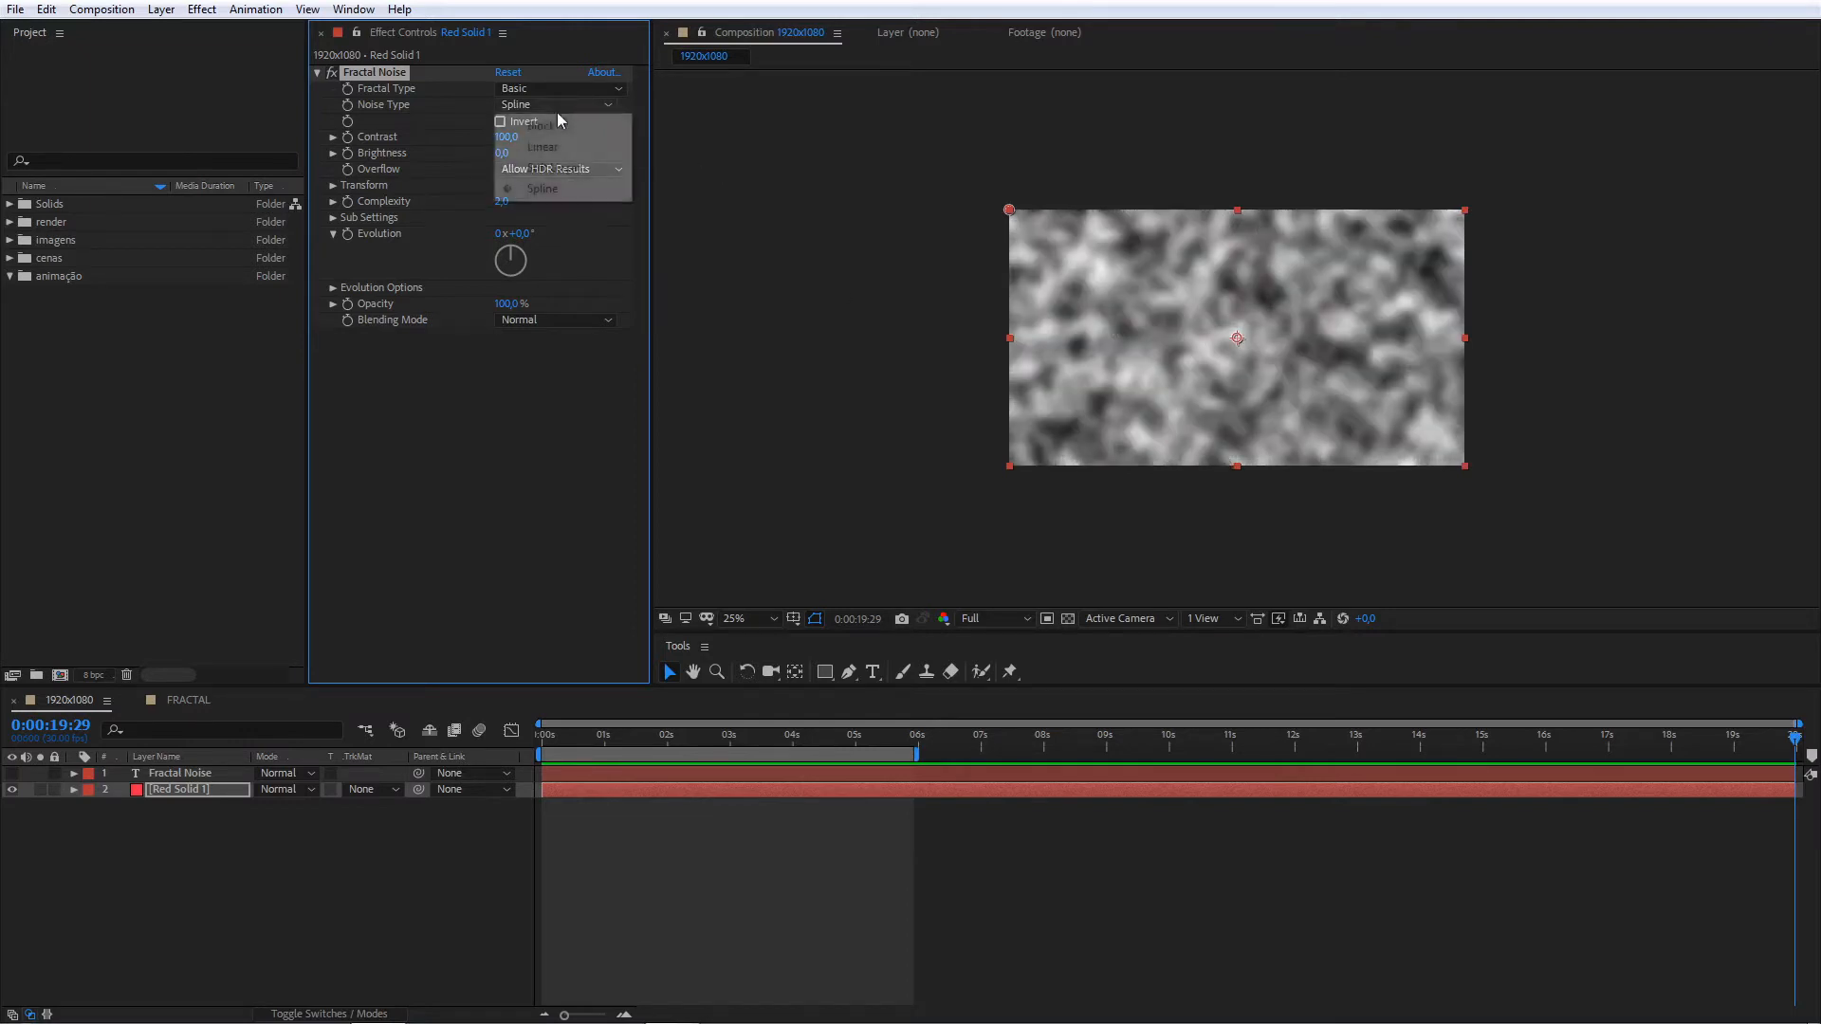
left_click(567, 126)
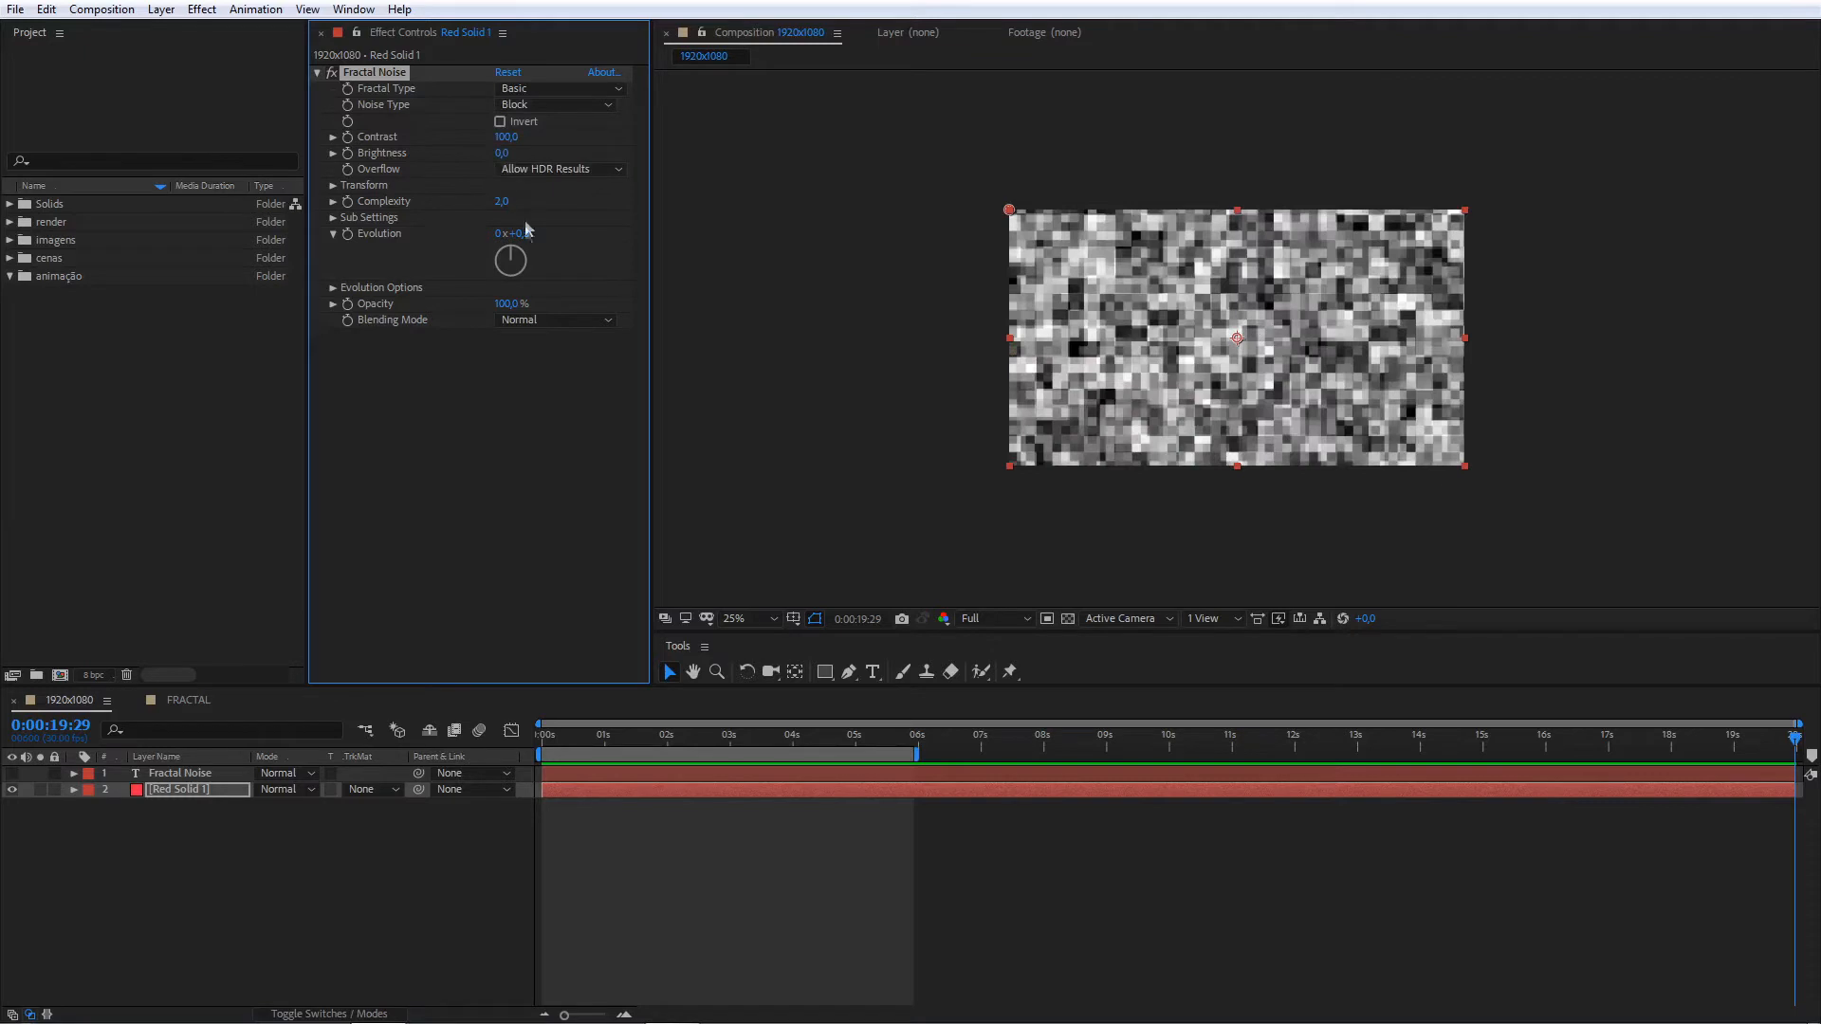
- Set the Fractal Noise complexity to 1
left_click(501, 201)
type("1")
key("Return")
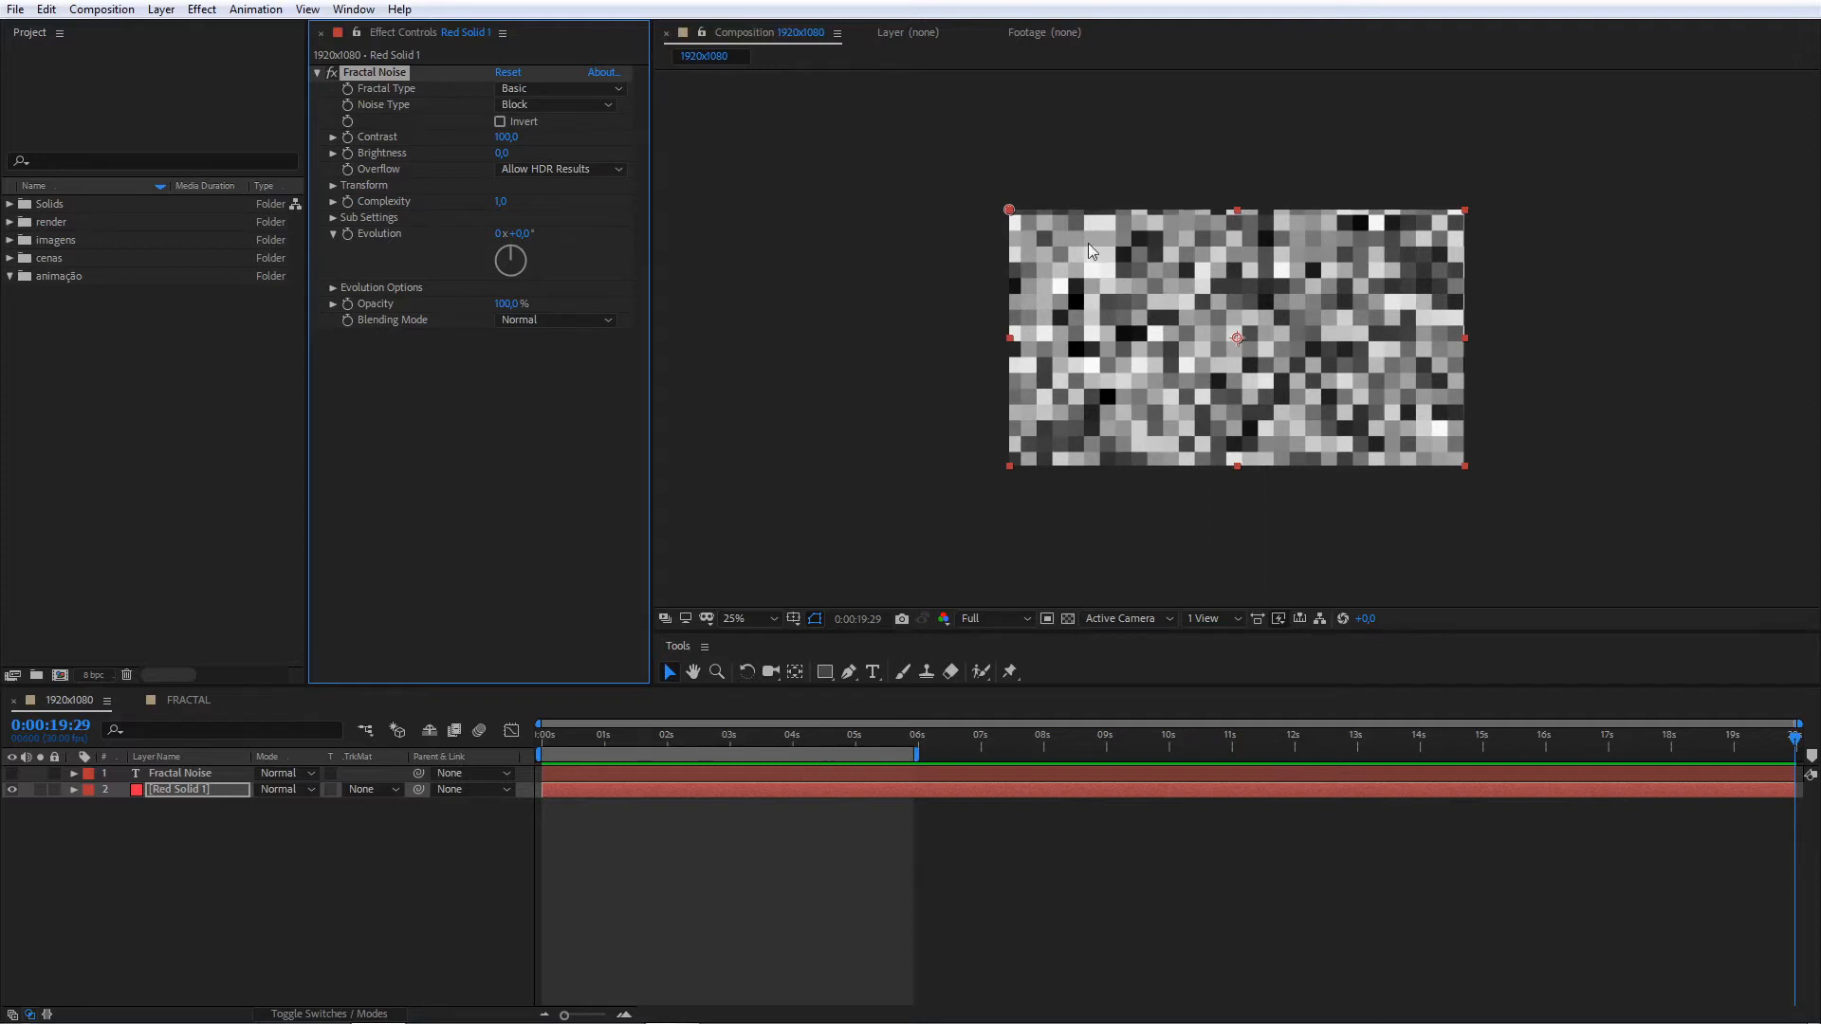
key("period")
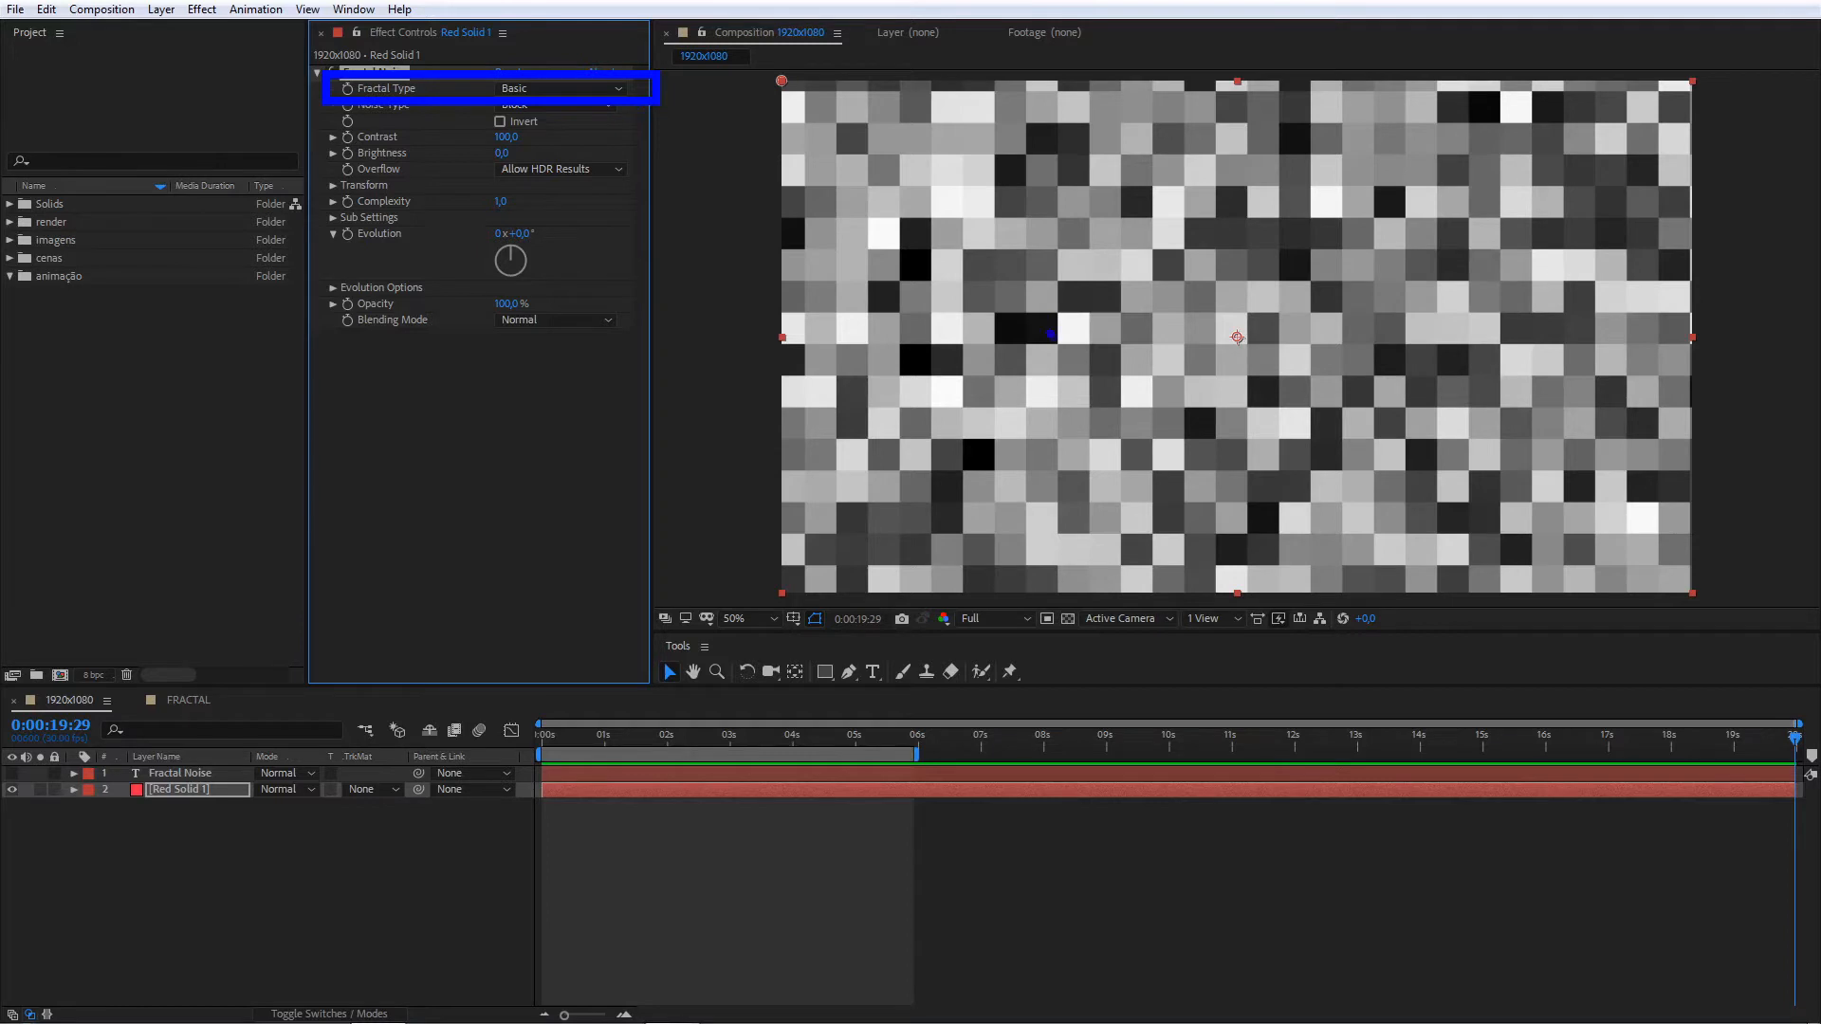
- Try the Turbulent Smooth fractal type with Block noise, and return the fractal type to Basic
left_click_drag(1047, 329, 837, 428)
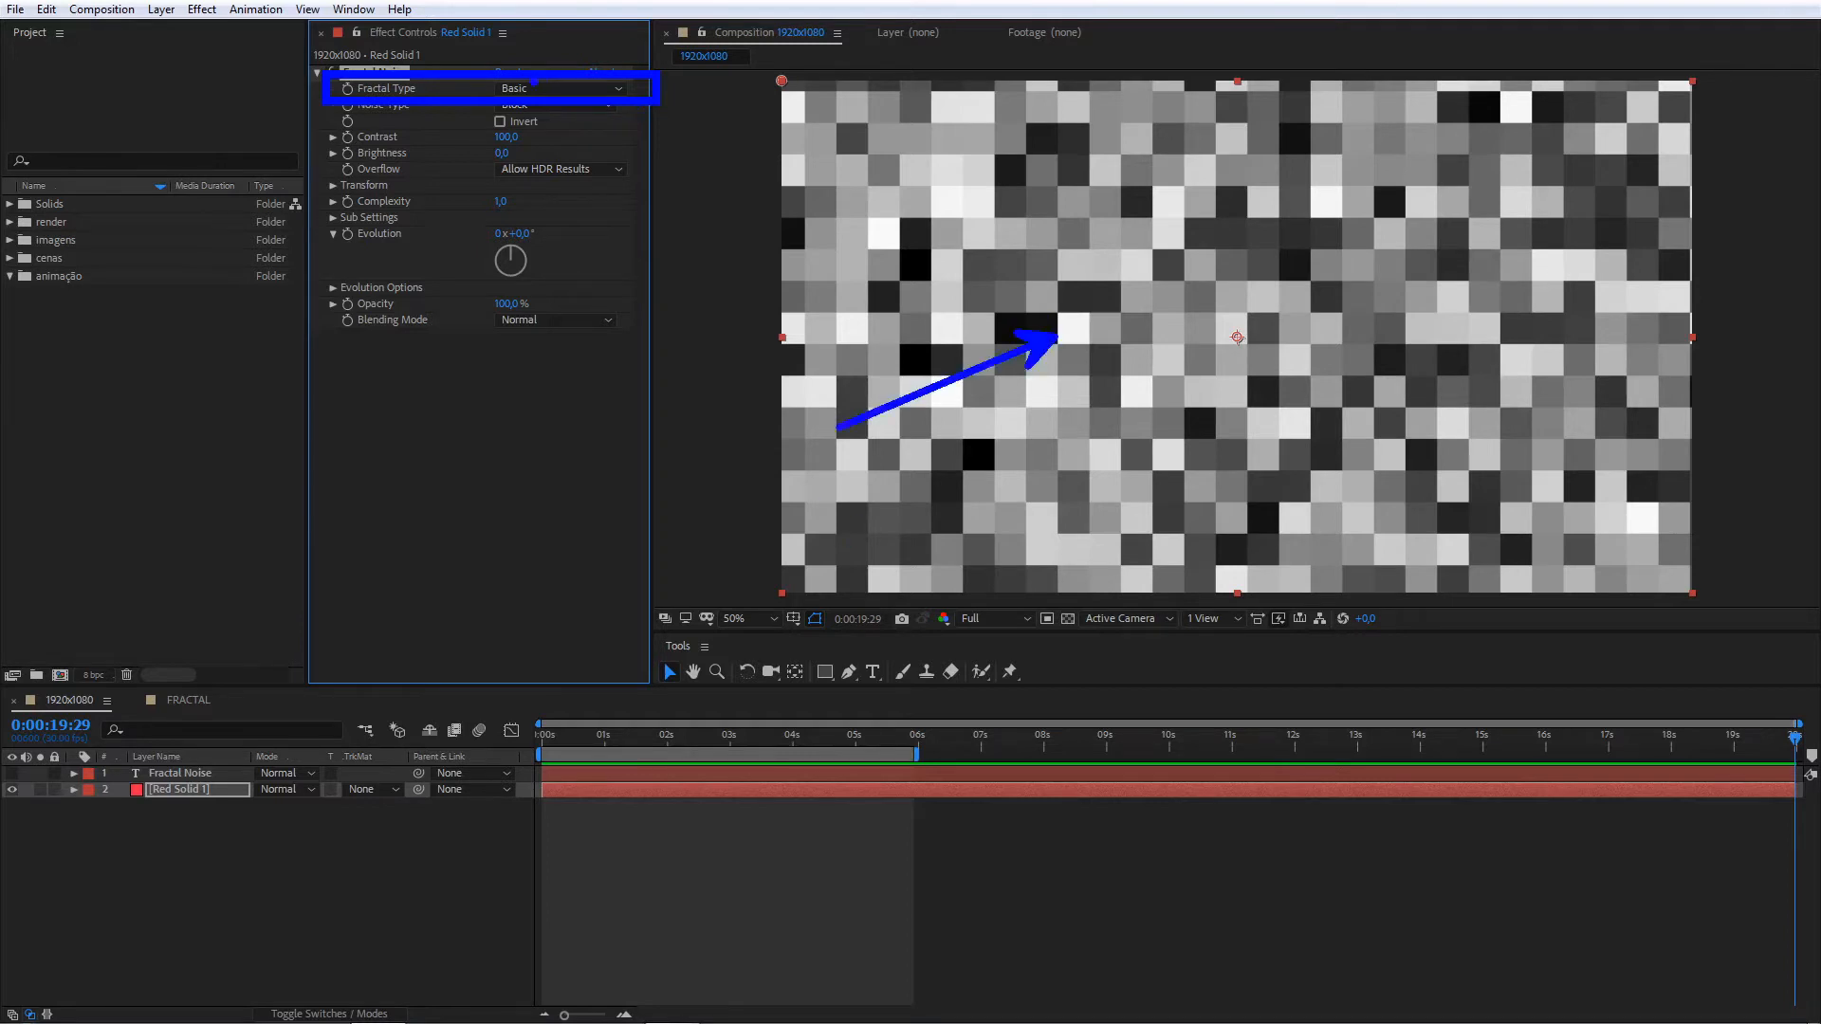
left_click(565, 86)
left_click(571, 138)
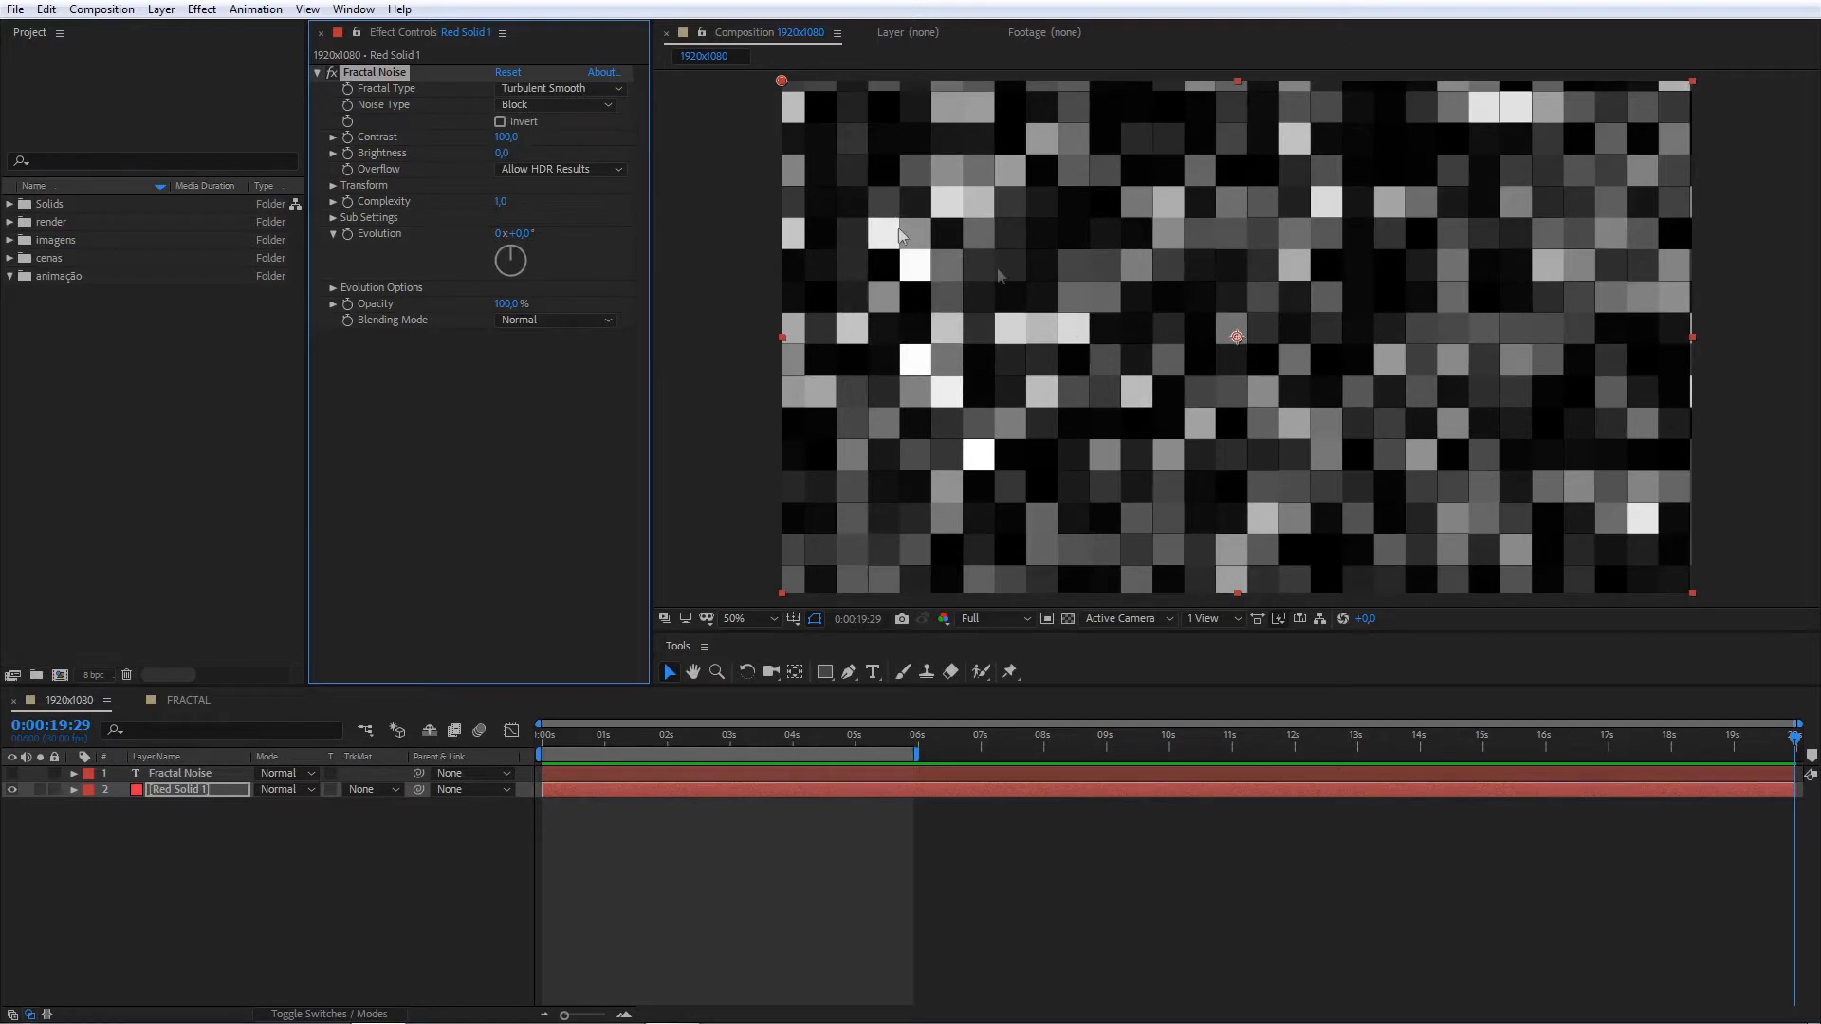
left_click(527, 105)
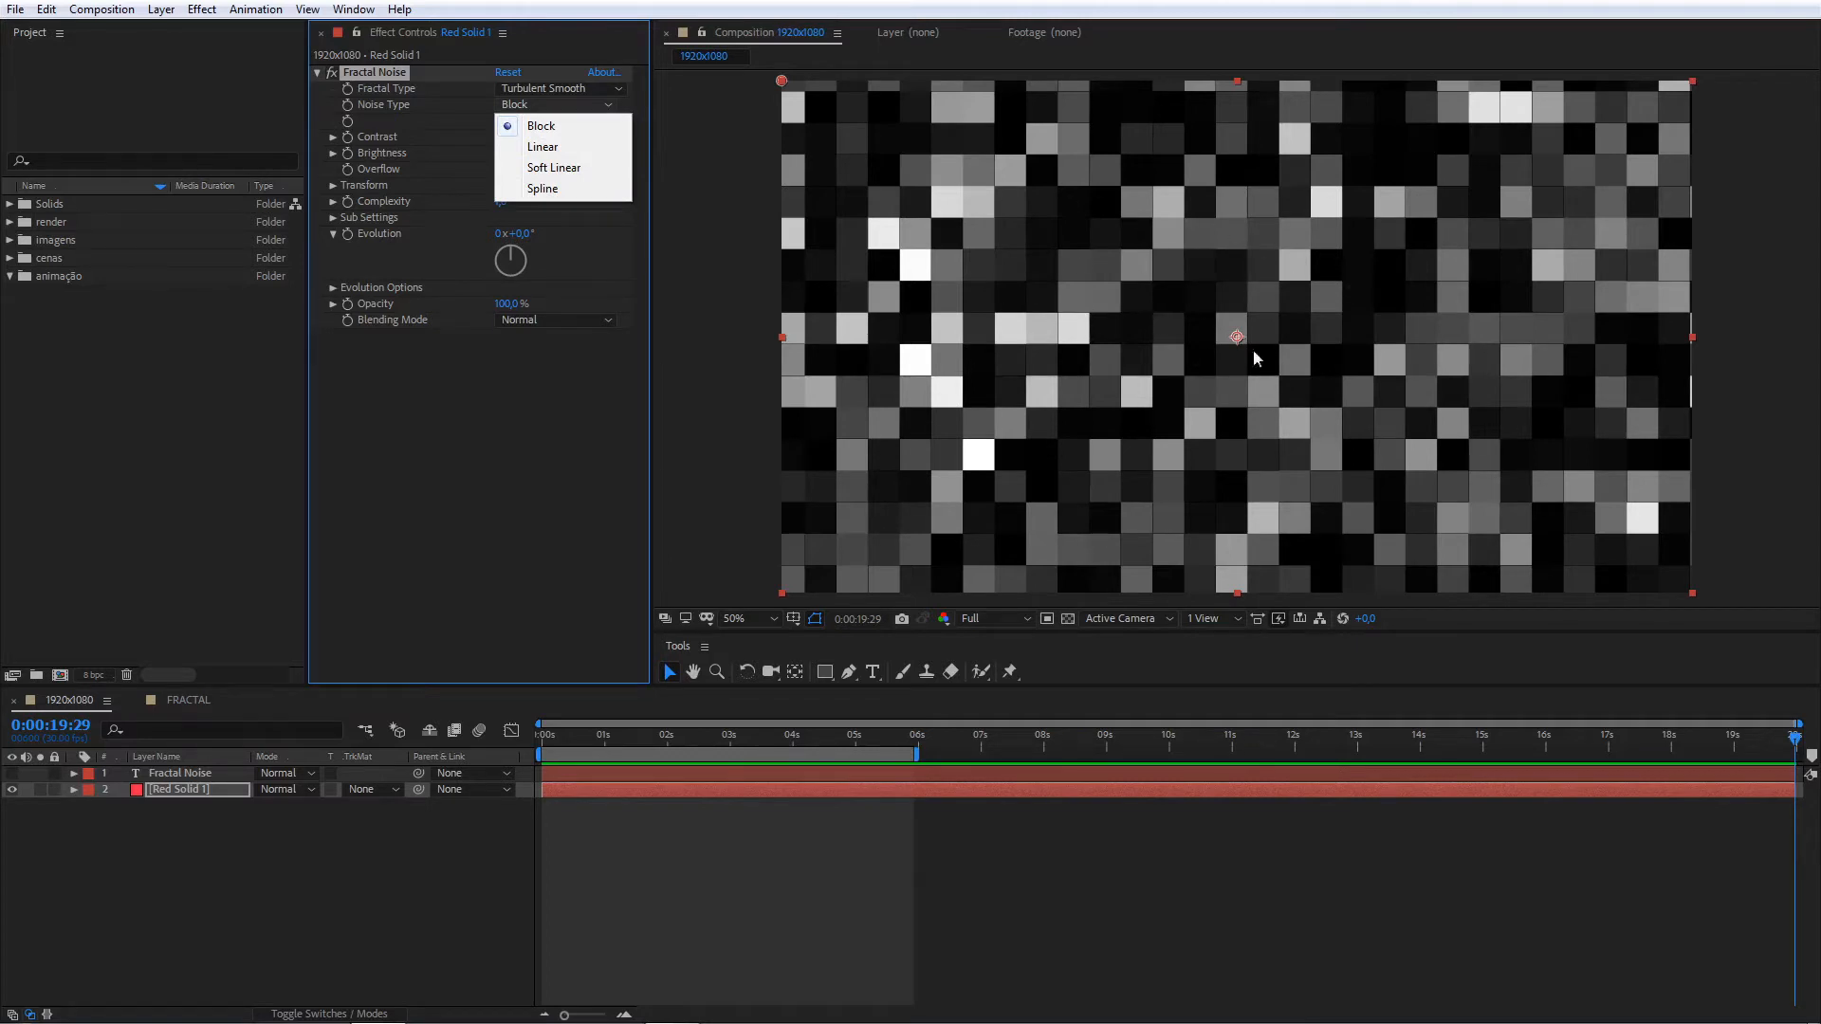
left_click(546, 125)
left_click(560, 88)
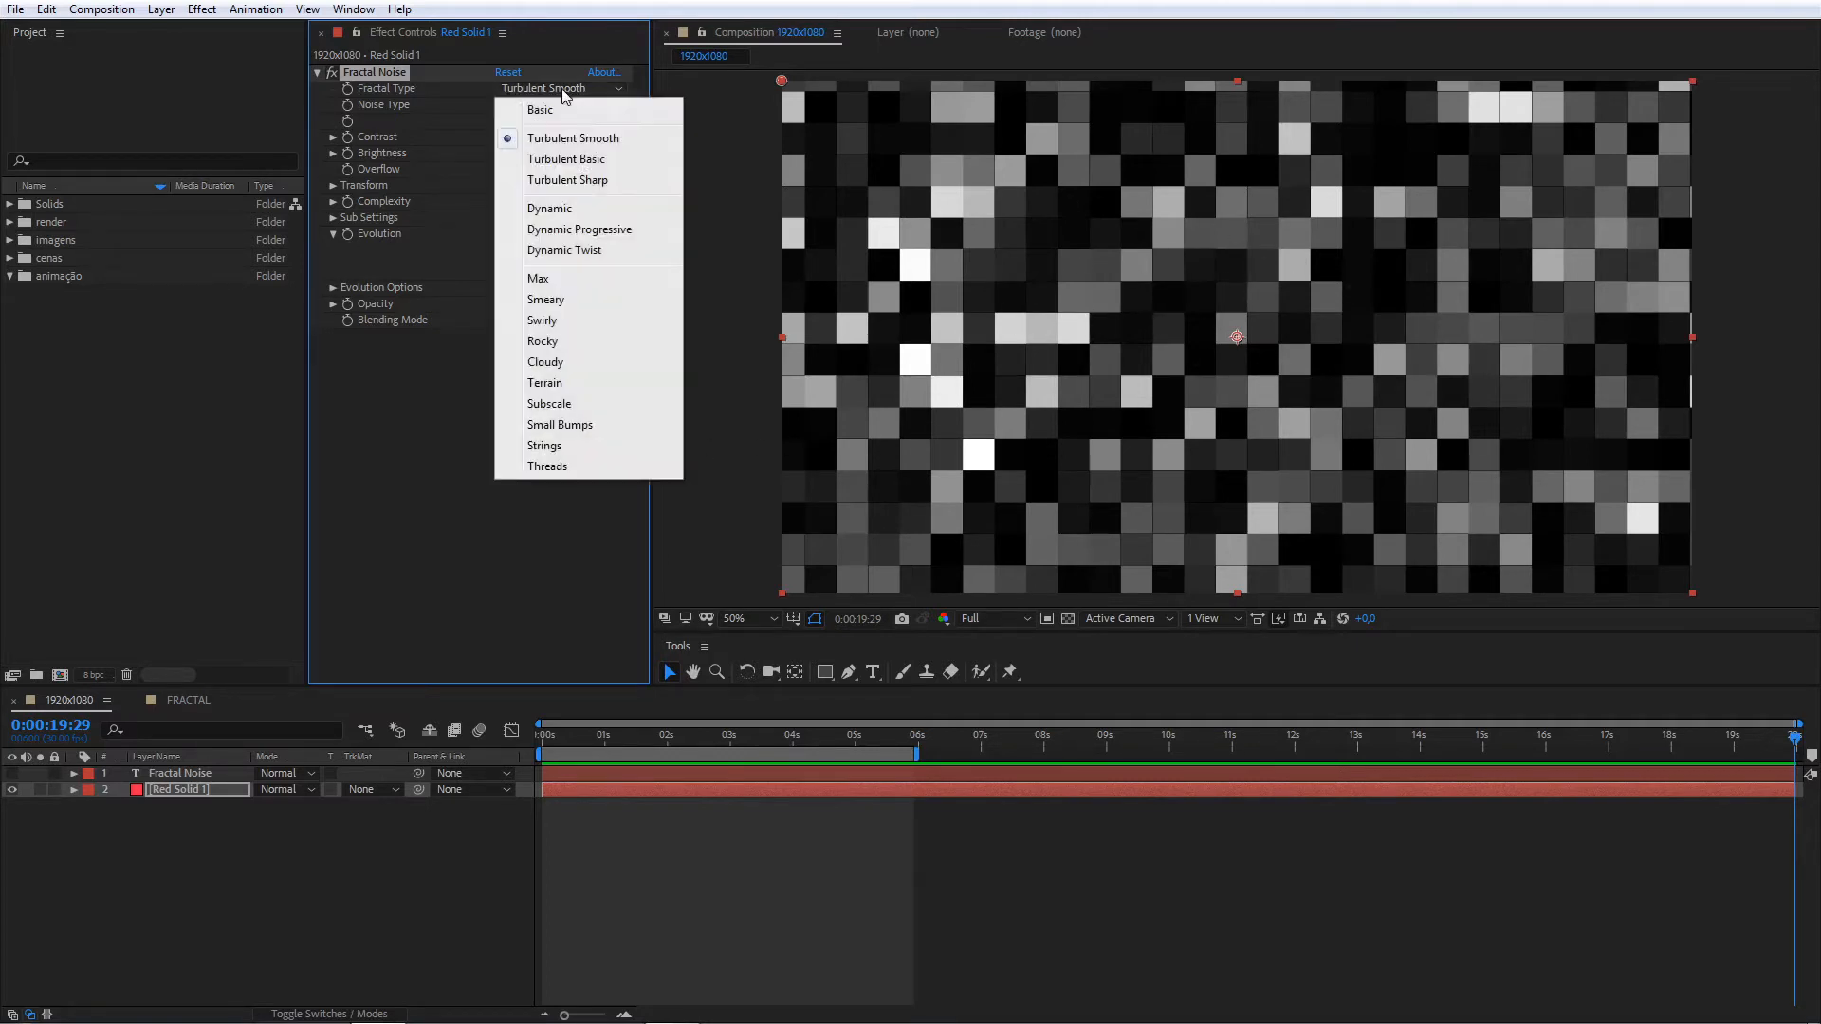
left_click(563, 112)
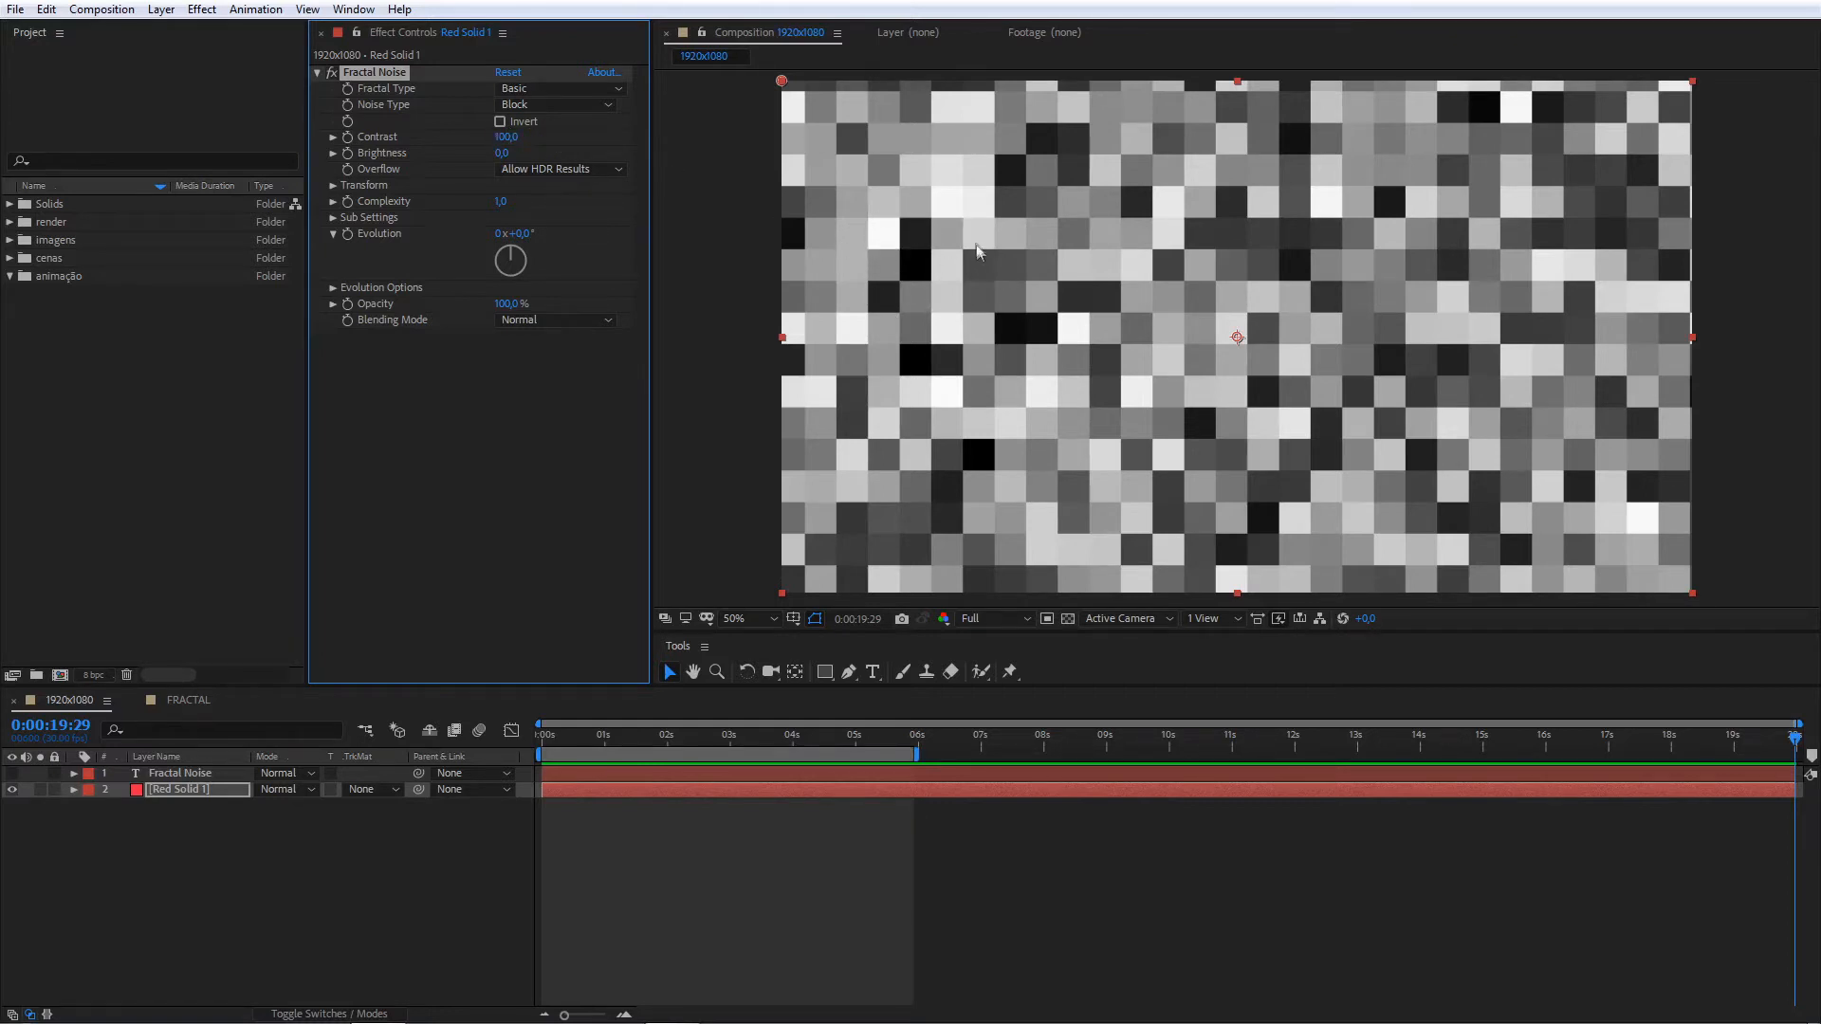
- Try inverting the noise and changing its contrast and brightness, and restore contrast 100, brightness 0 and no inversion
left_click(499, 121)
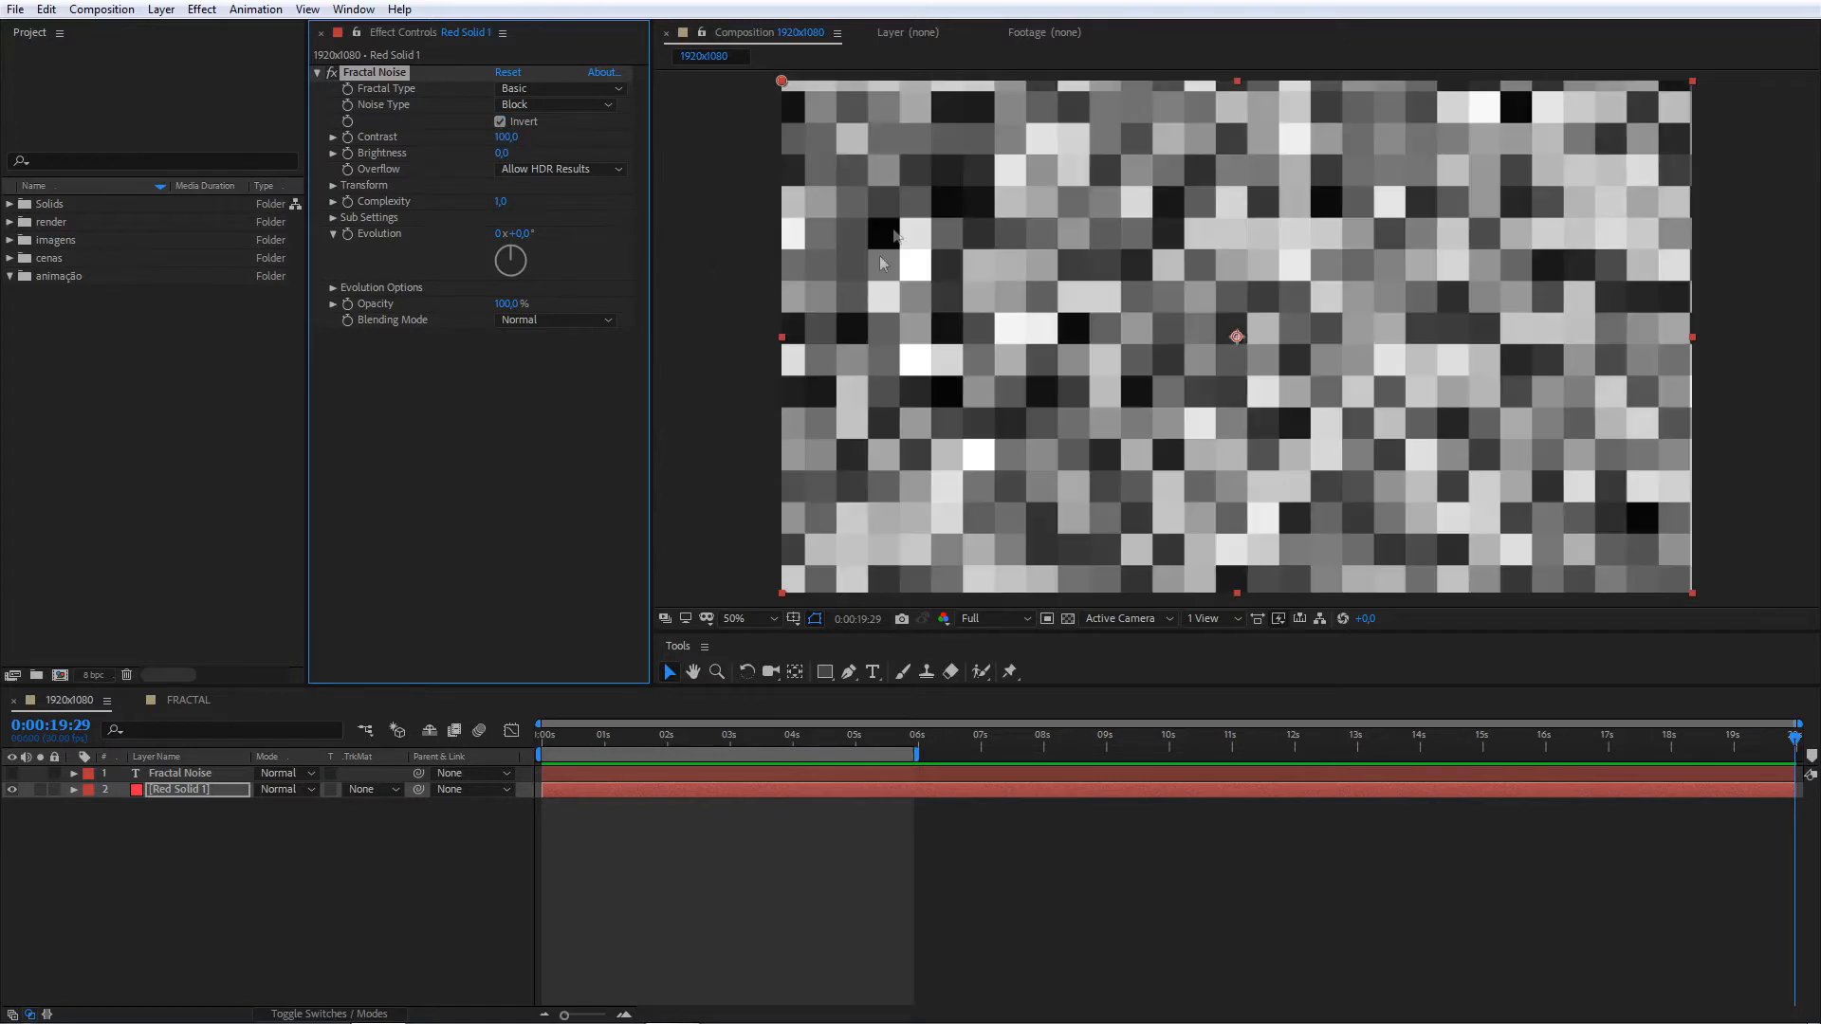
left_click(499, 122)
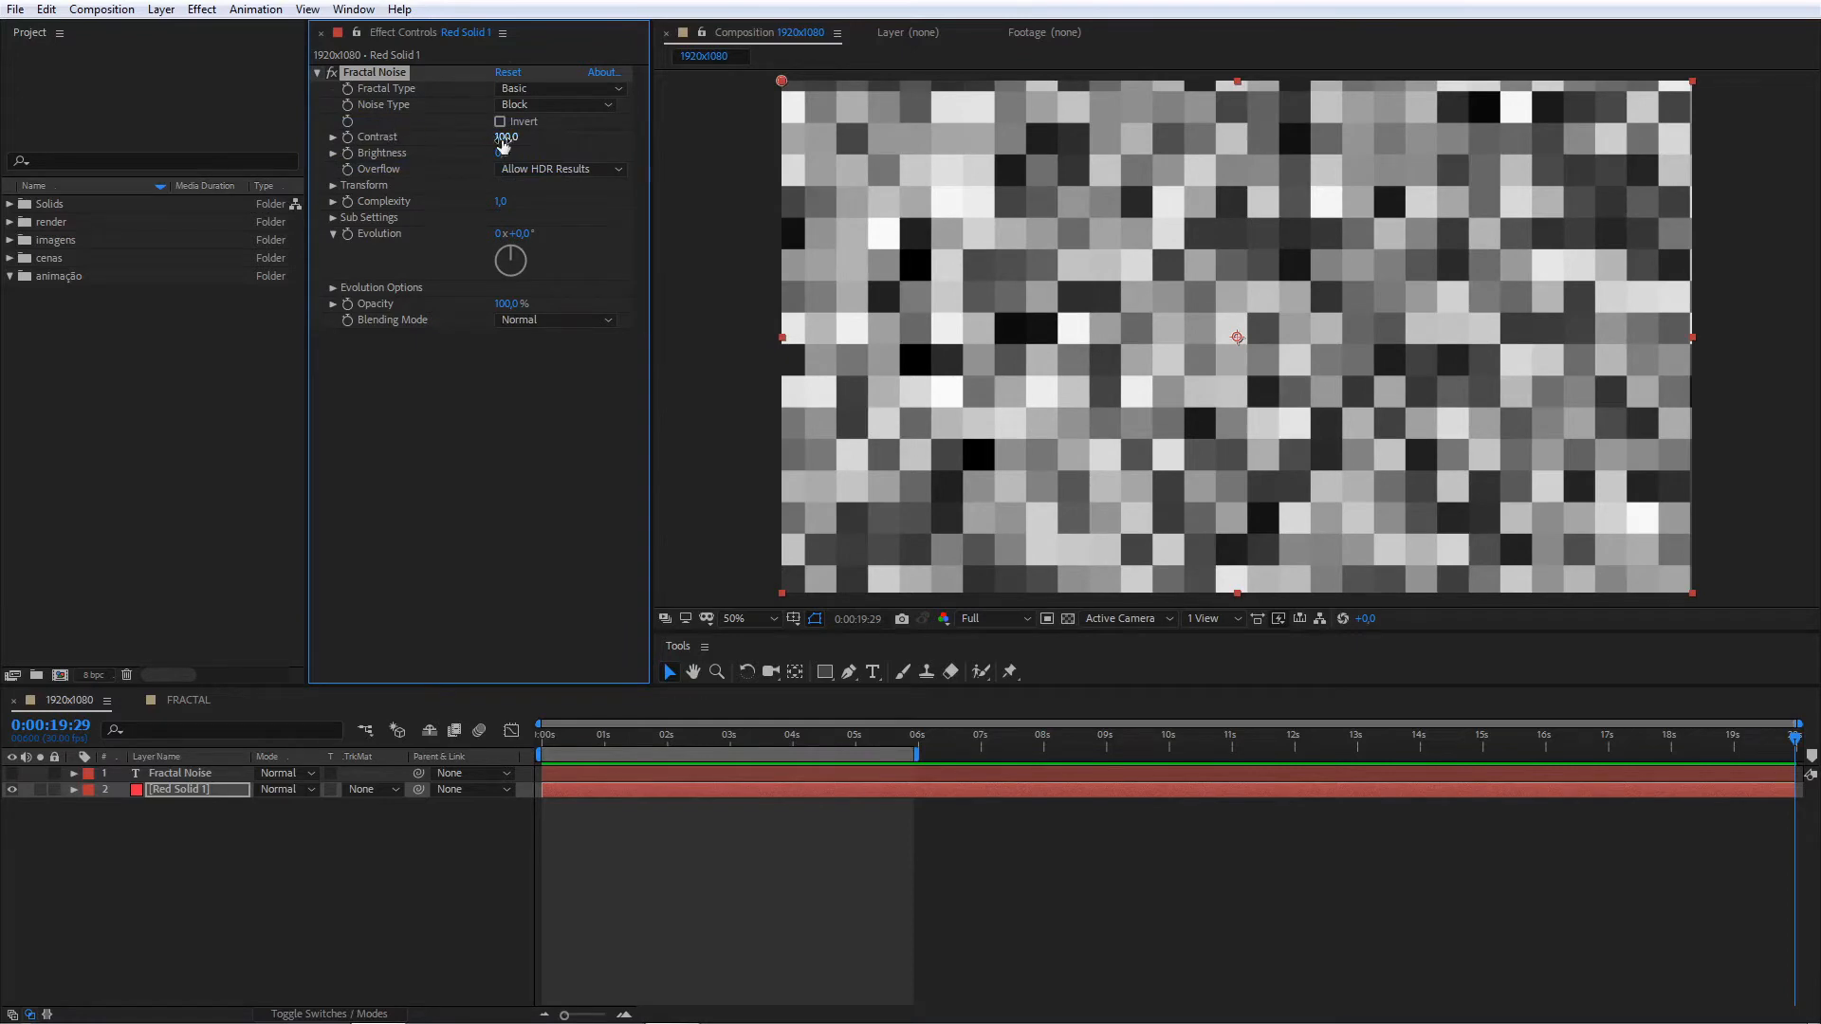
left_click_drag(503, 142, 858, 180)
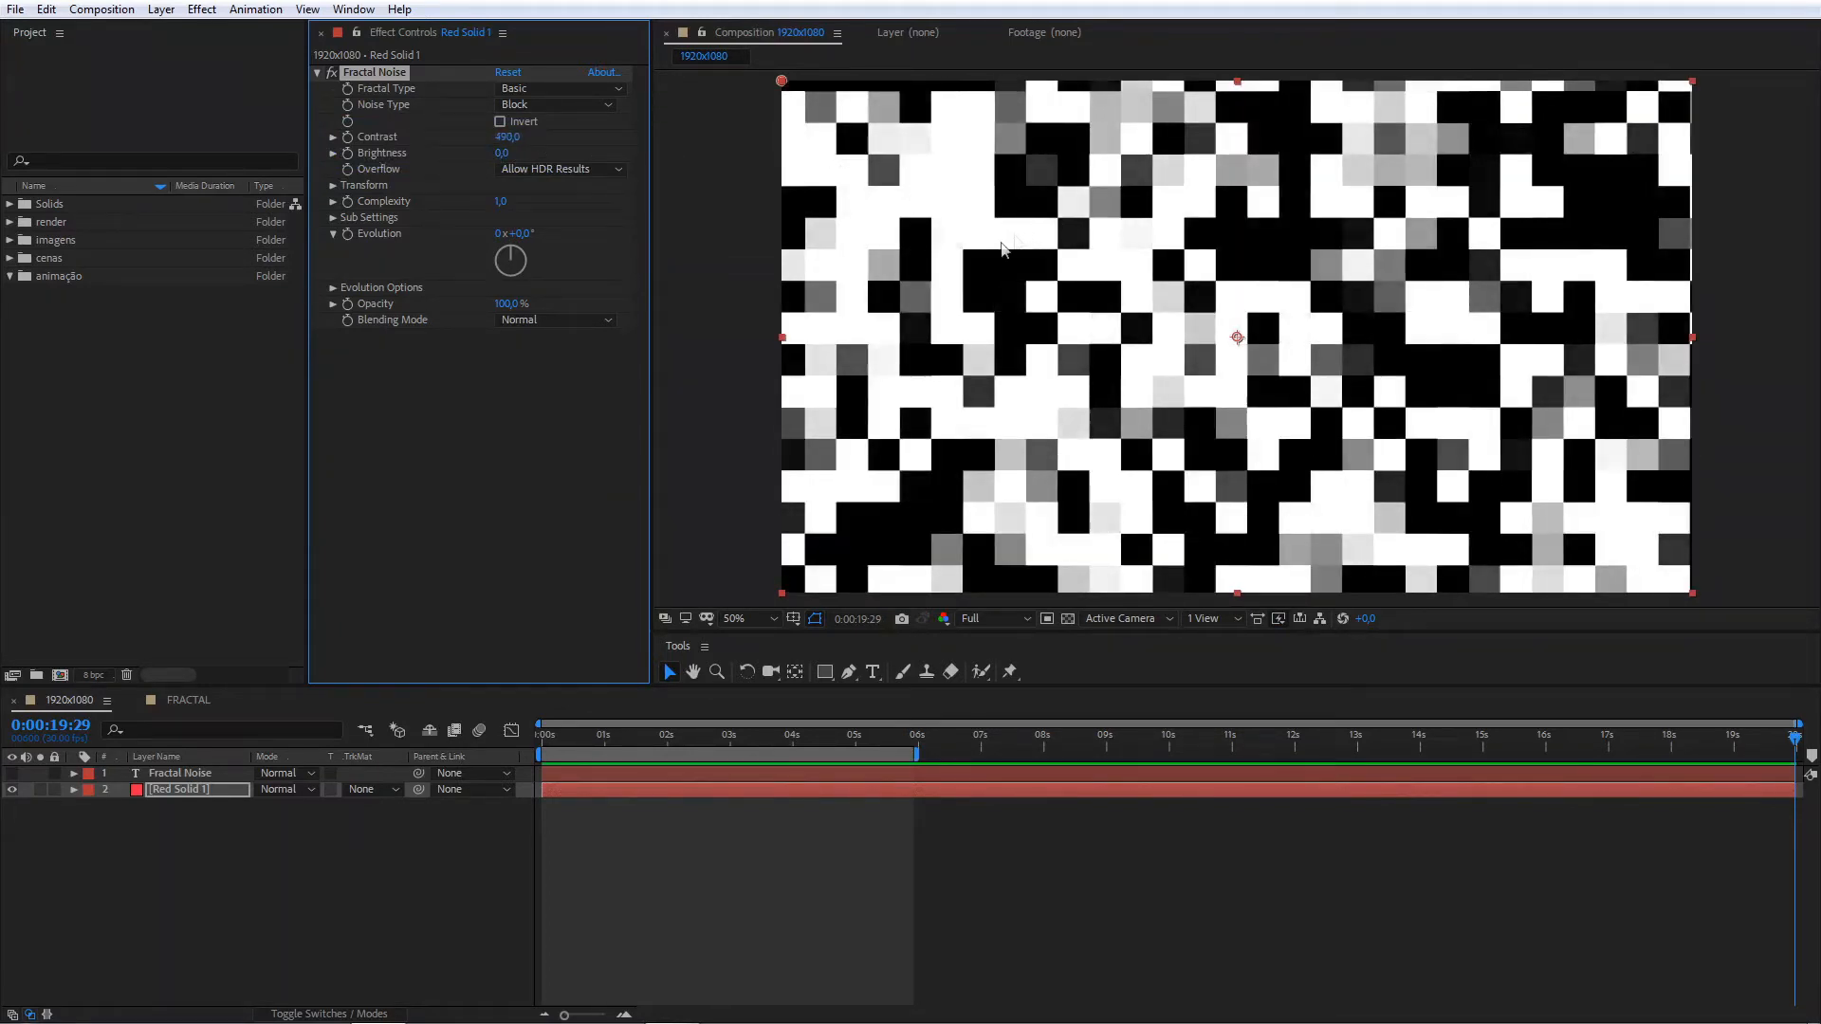
left_click_drag(512, 157, 410, 179)
key("ctrl+z")
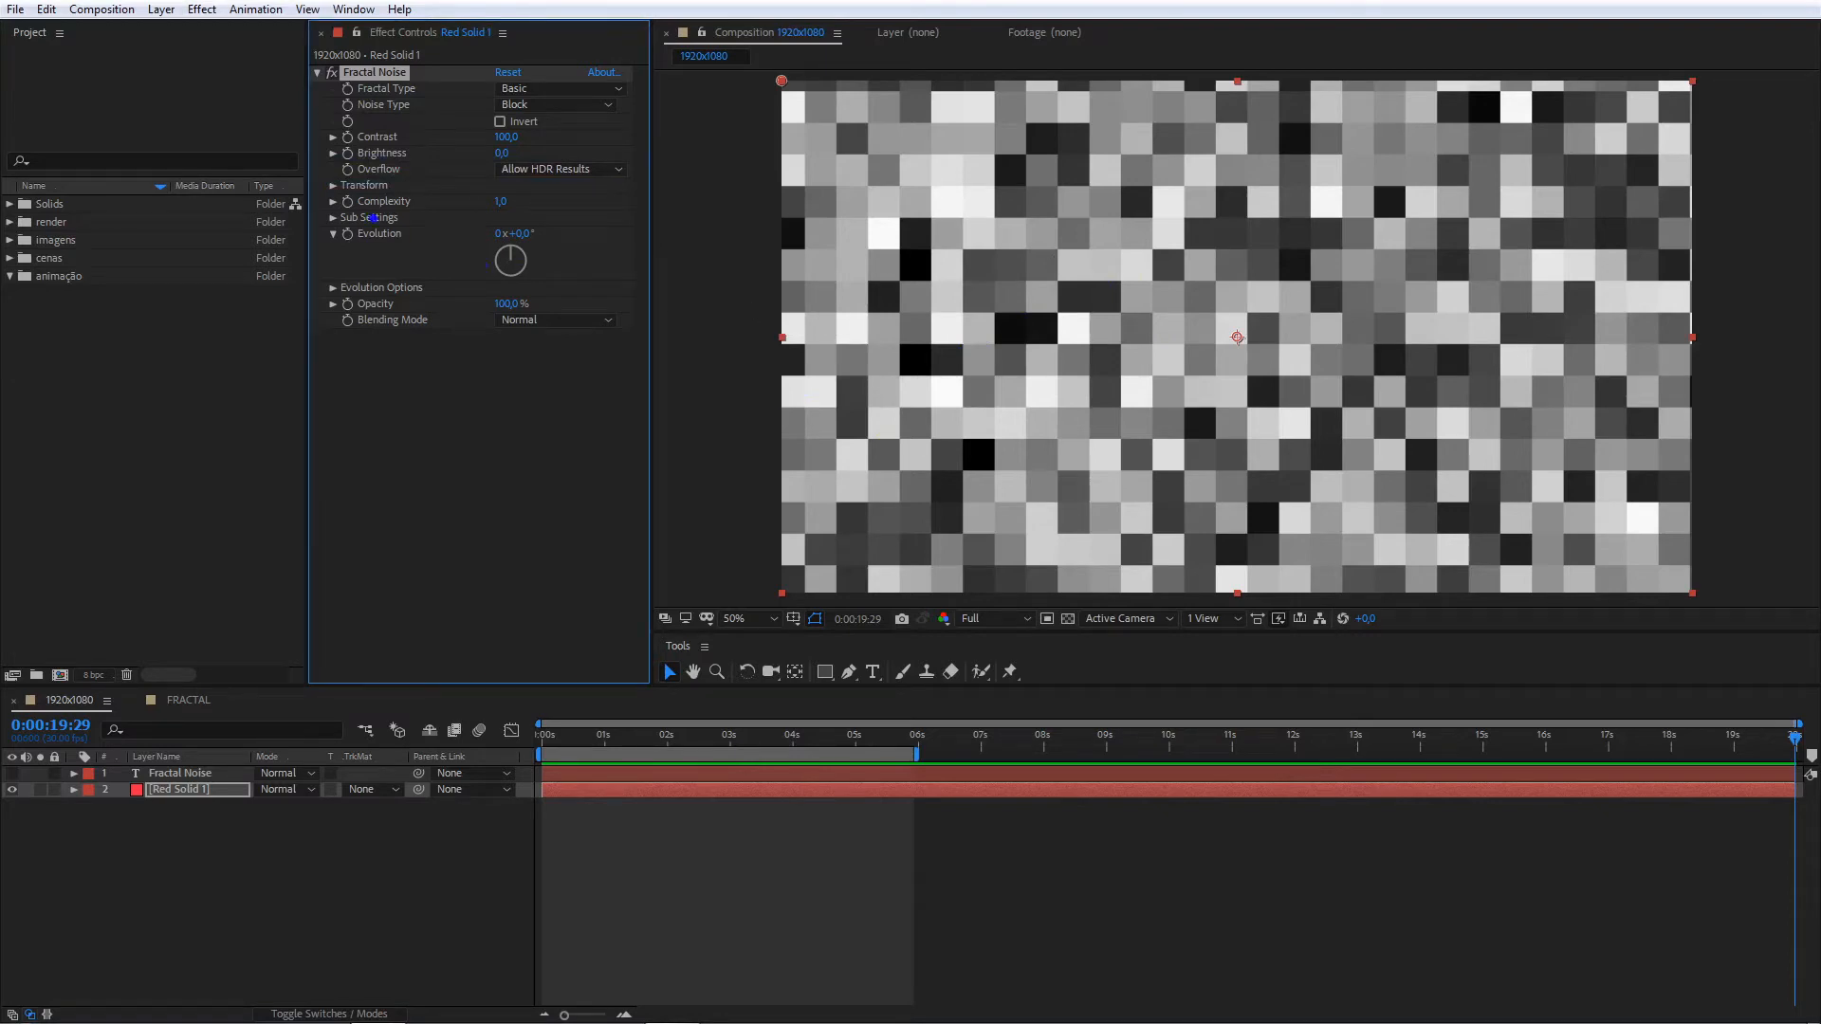
- Expand the Fractal Noise Transform settings, try a different rotation, and undo it
left_click(333, 185)
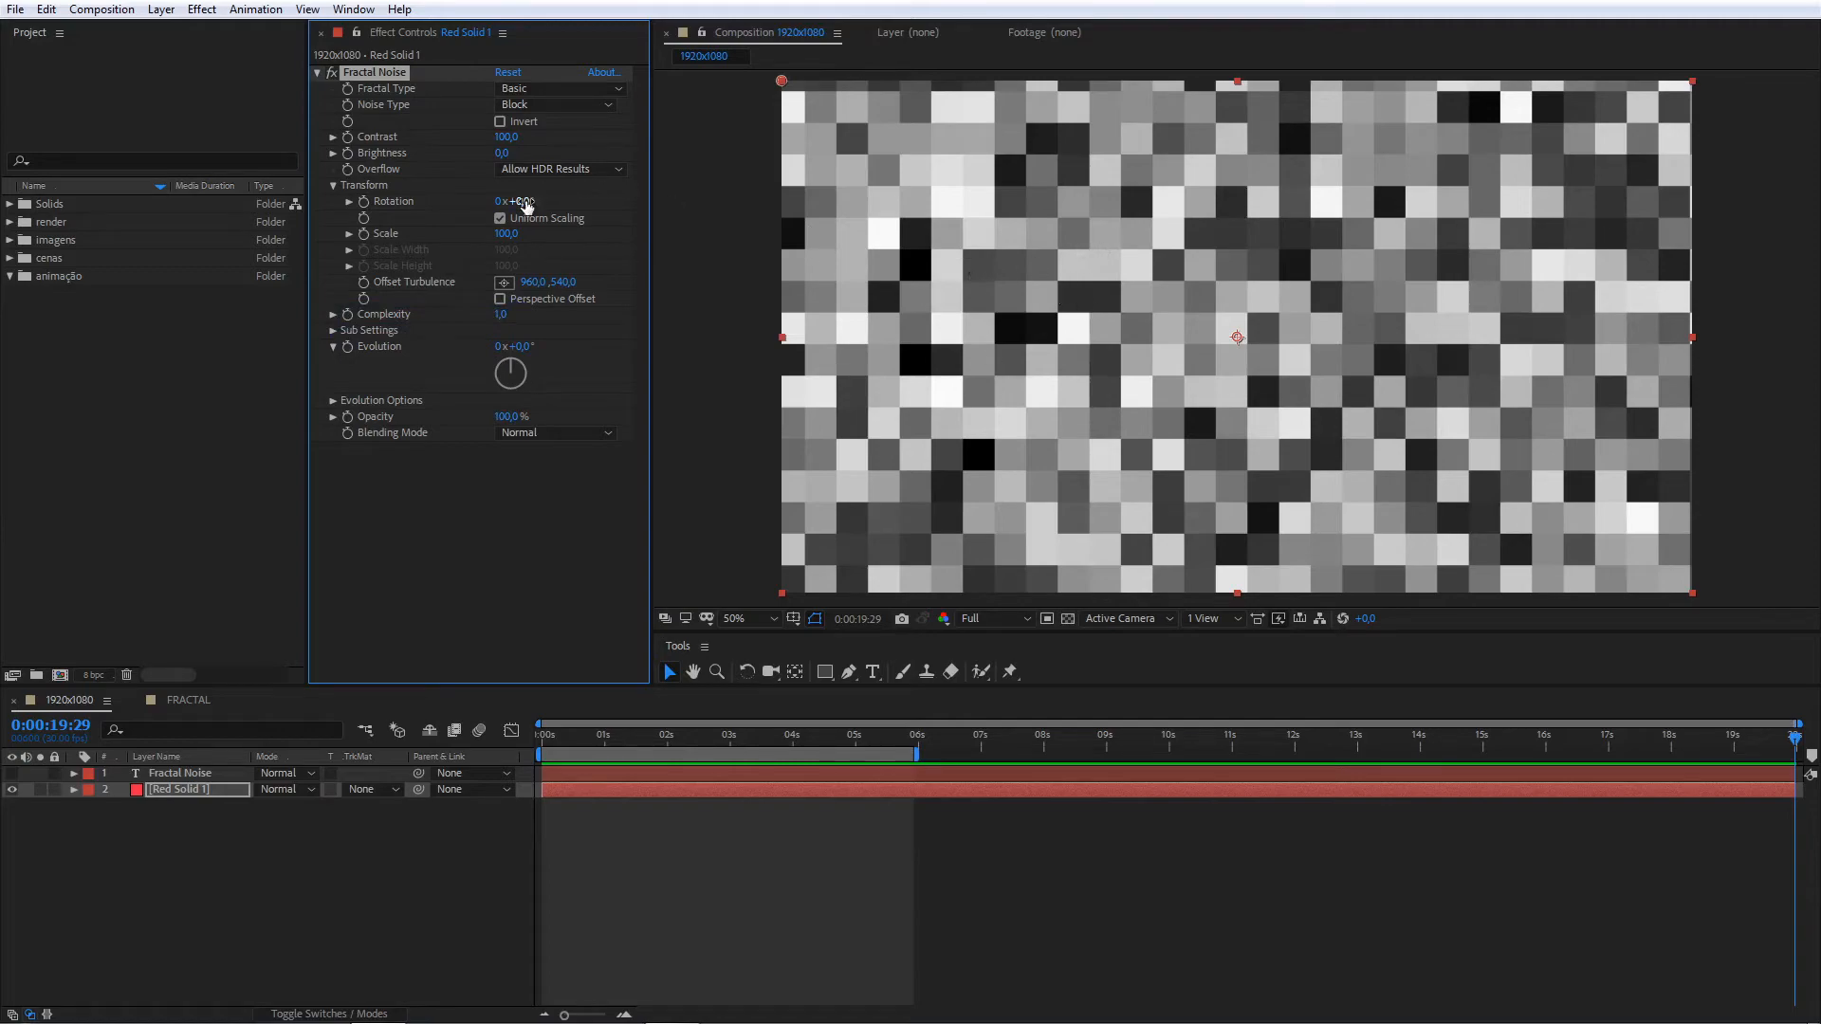
left_click_drag(517, 201, 543, 243)
key("ctrl+z")
- Turn off uniform scaling for the noise, try a different scale width, and undo the width change
left_click(500, 218)
left_click_drag(505, 250, 581, 257)
key("ctrl+z")
- Shift the offset turbulence to 1233, 540 while testing perspective offset, and leave perspective offset off
left_click_drag(533, 288, 582, 300)
key("ctrl+z")
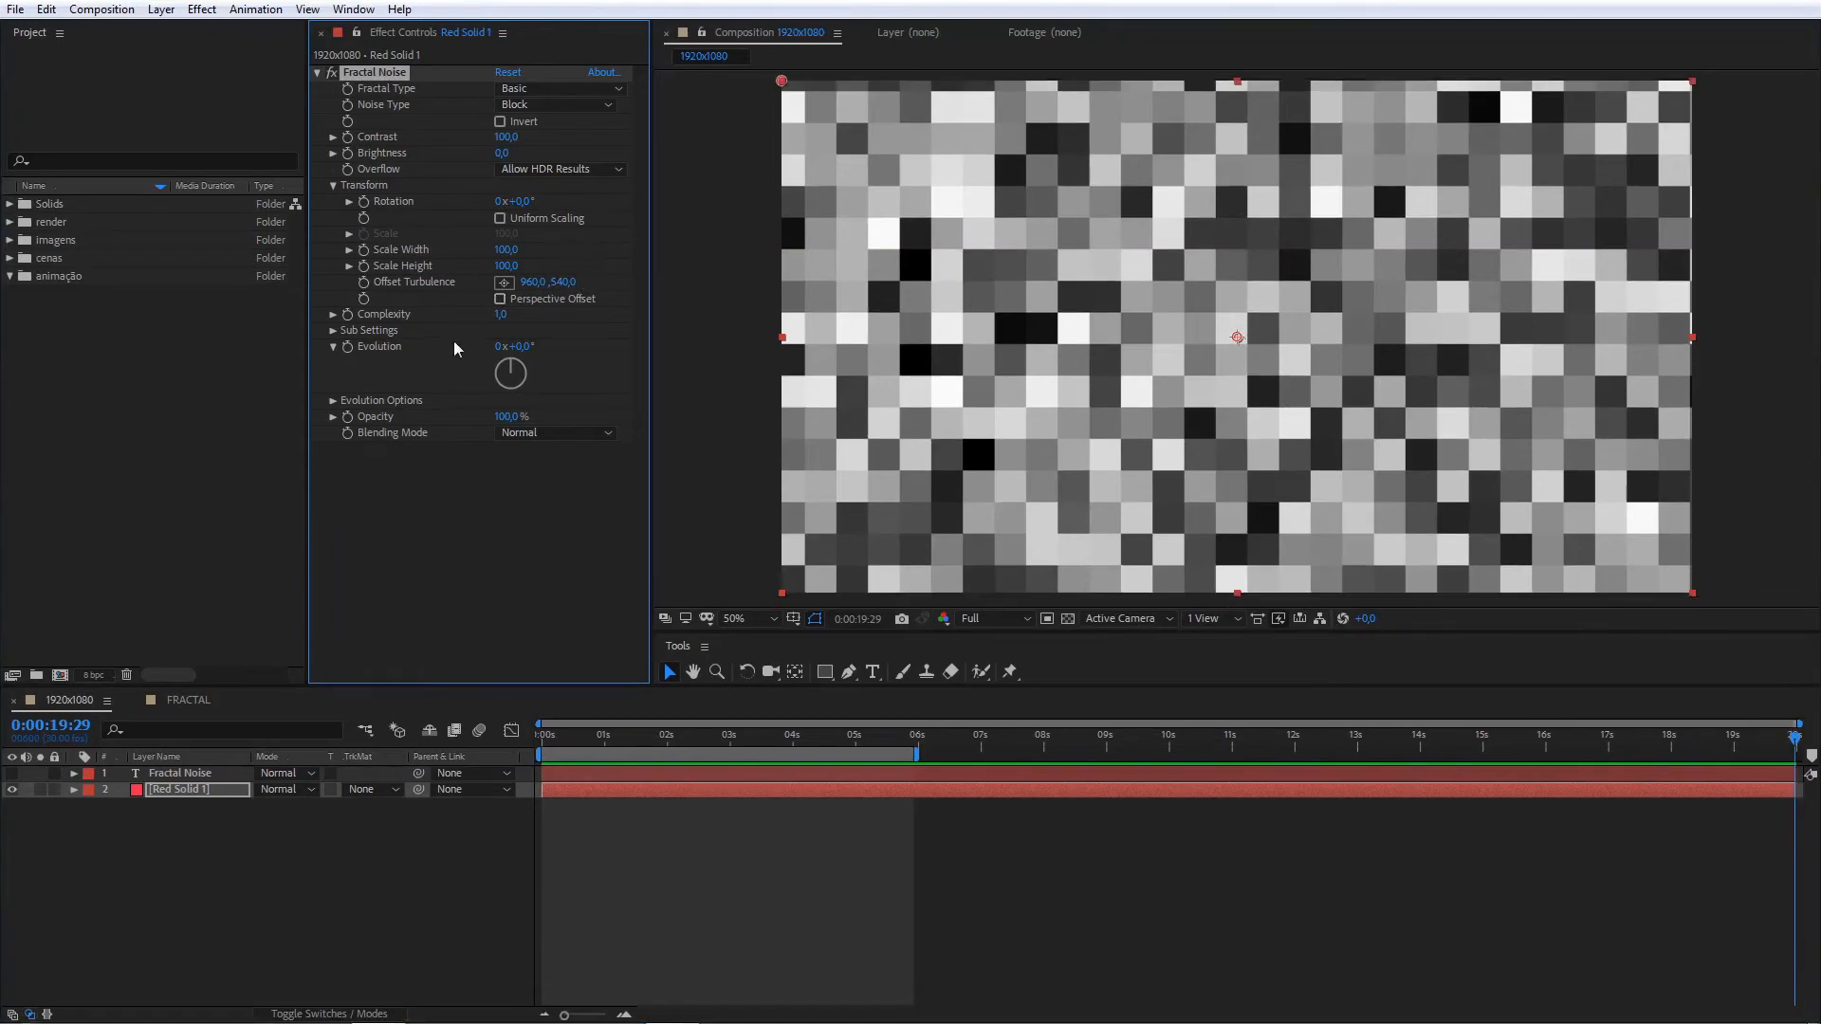
left_click(500, 299)
left_click_drag(527, 282, 454, 330)
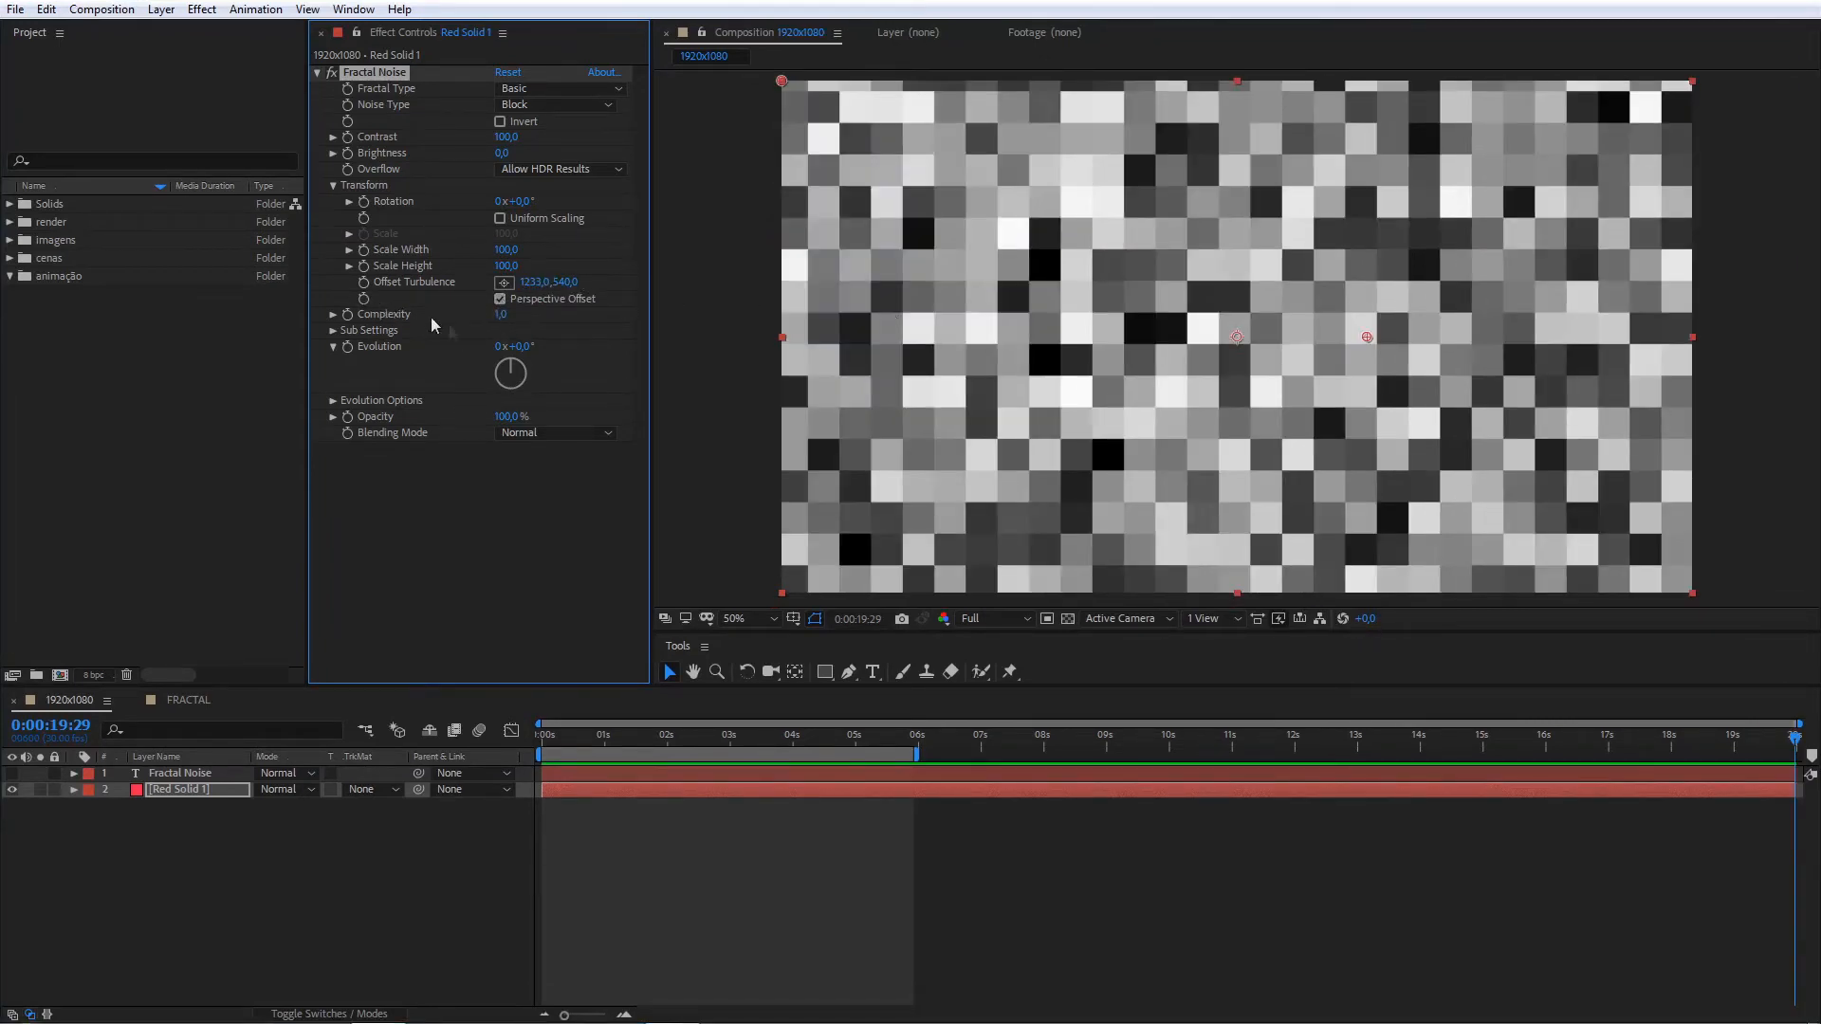
left_click(501, 300)
- Set the Fractal Noise complexity to 3
scroll(1263, 332, "down", 2)
scroll(1263, 332, "up", 2)
left_click(499, 314)
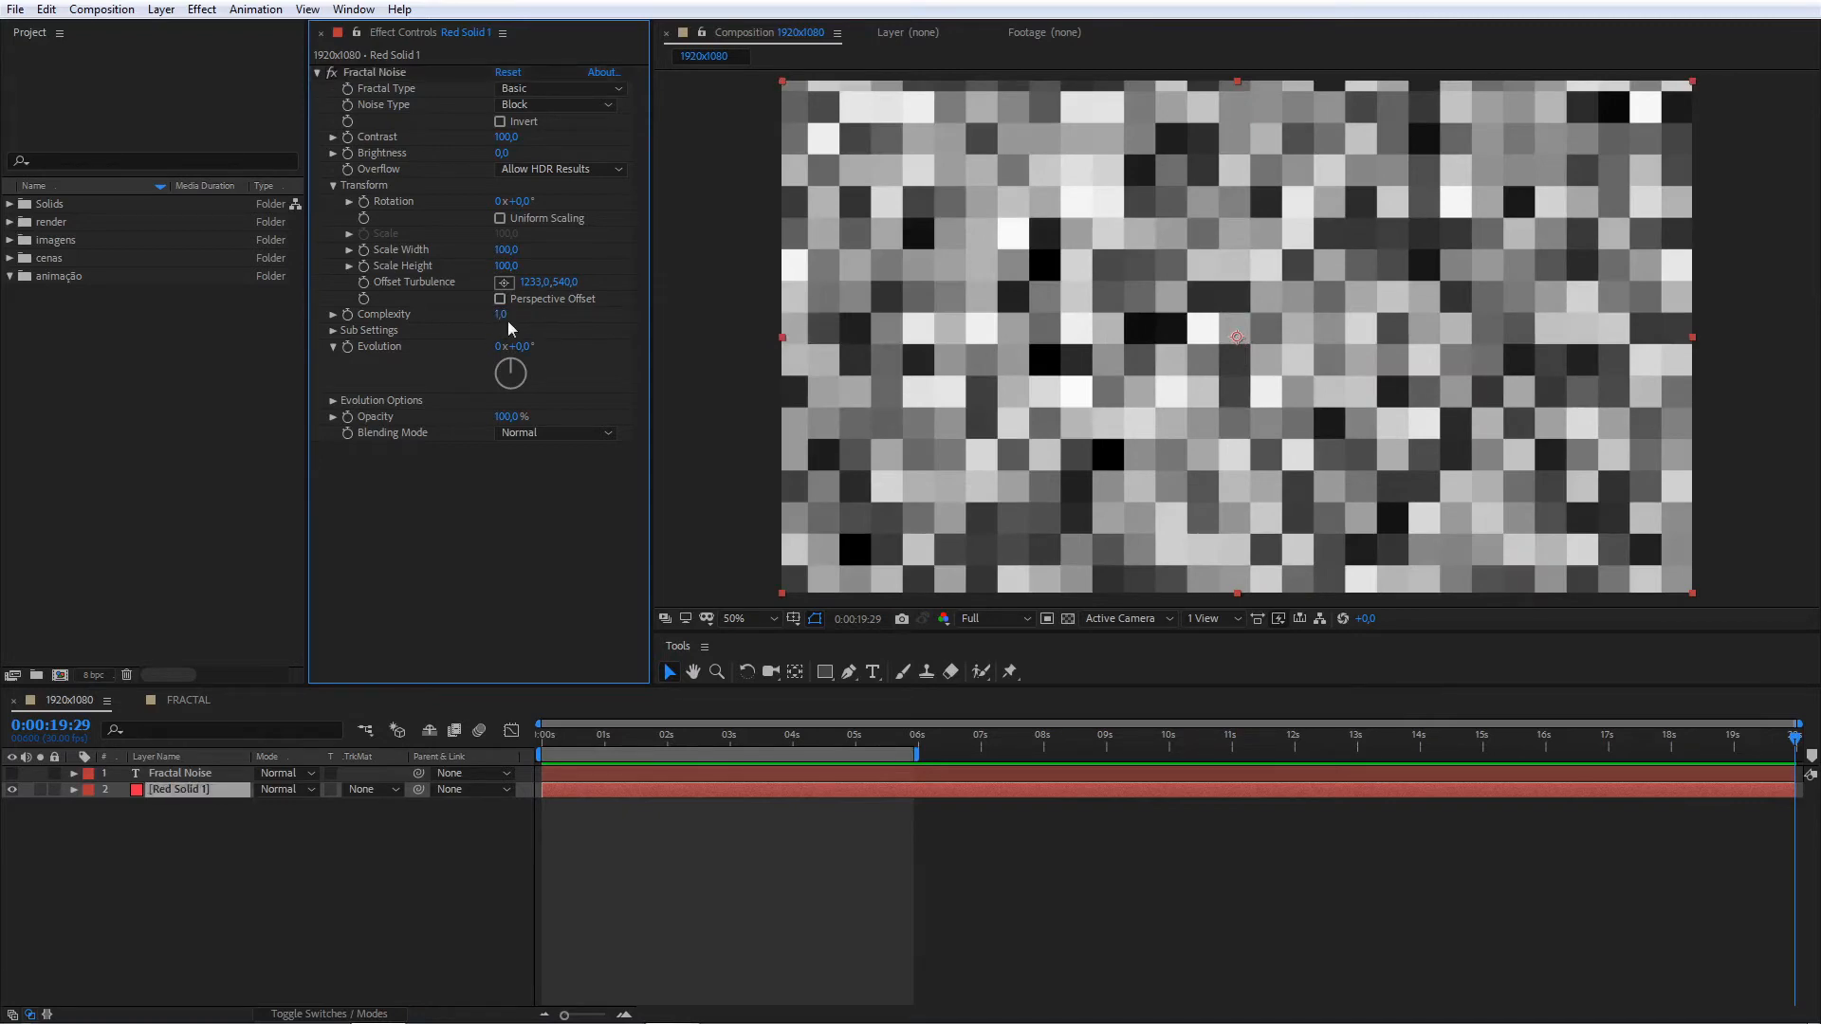
type("3")
key("Return")
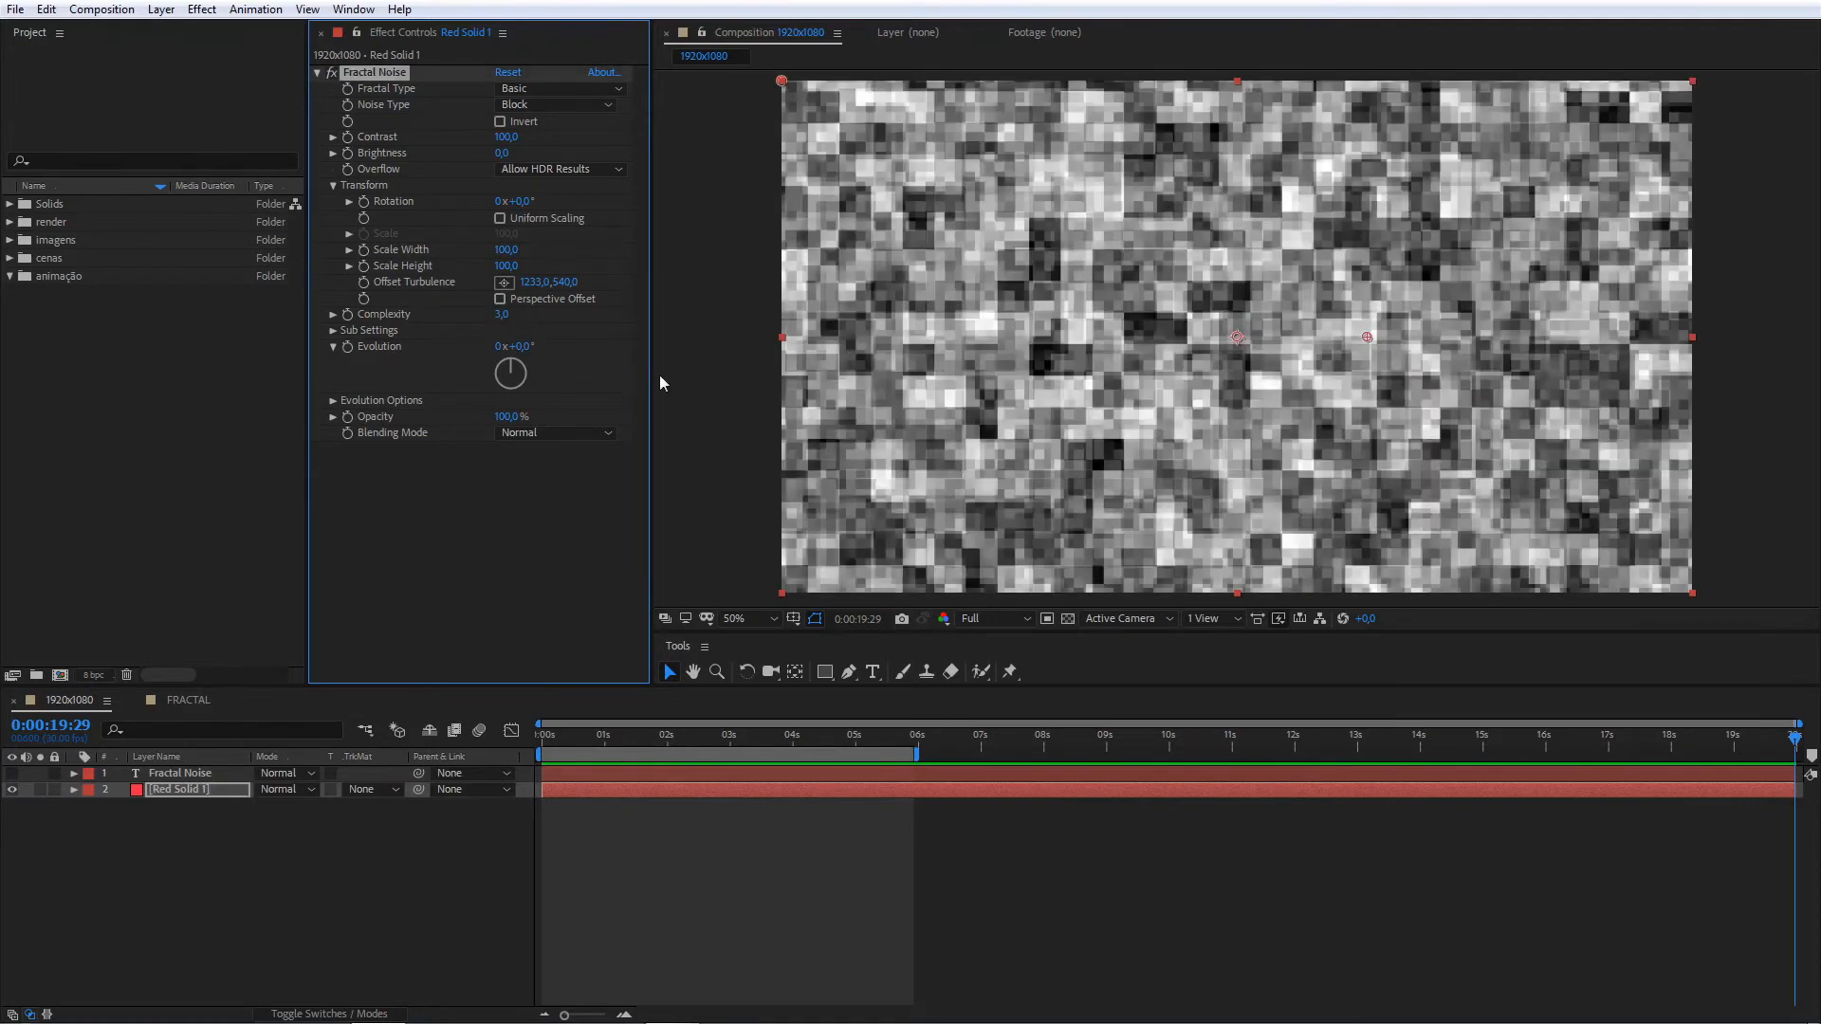
- Compare shifting the offset turbulence with perspective offset on and off, ending at 1650, 540 with it off
left_click(500, 298)
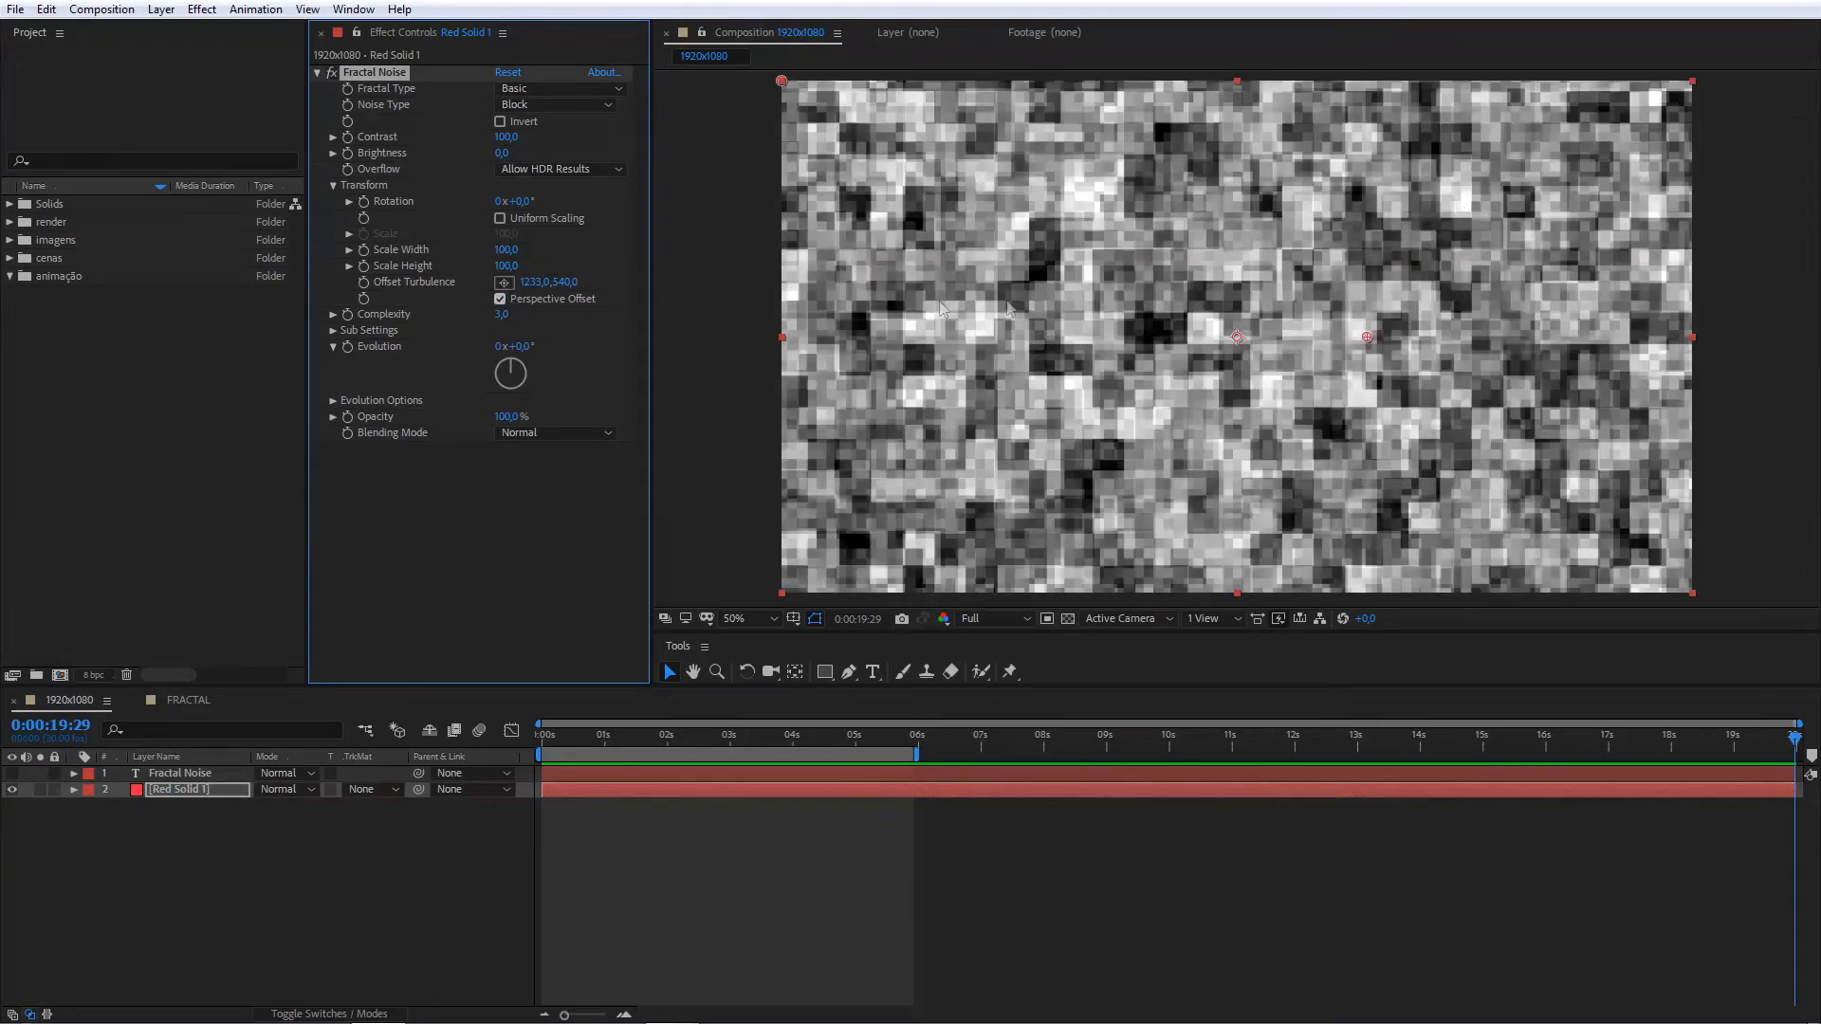
left_click_drag(534, 281, 488, 357)
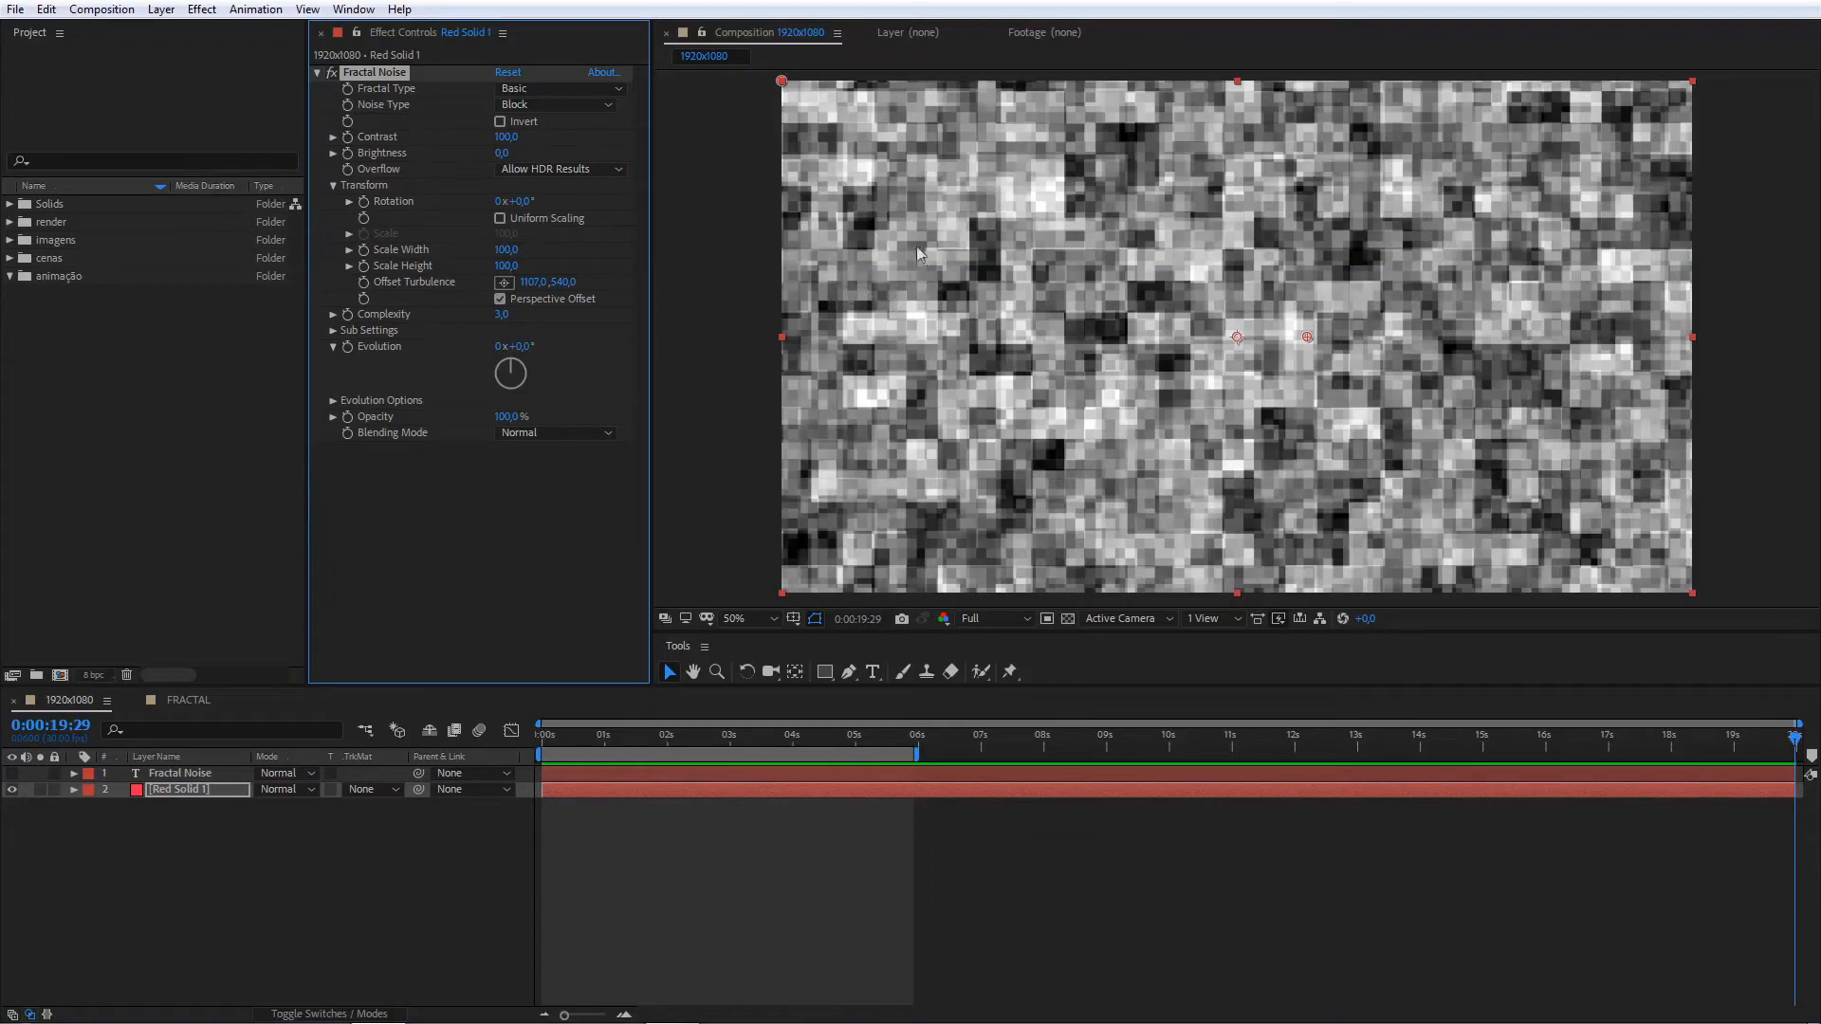
left_click_drag(533, 283, 765, 348)
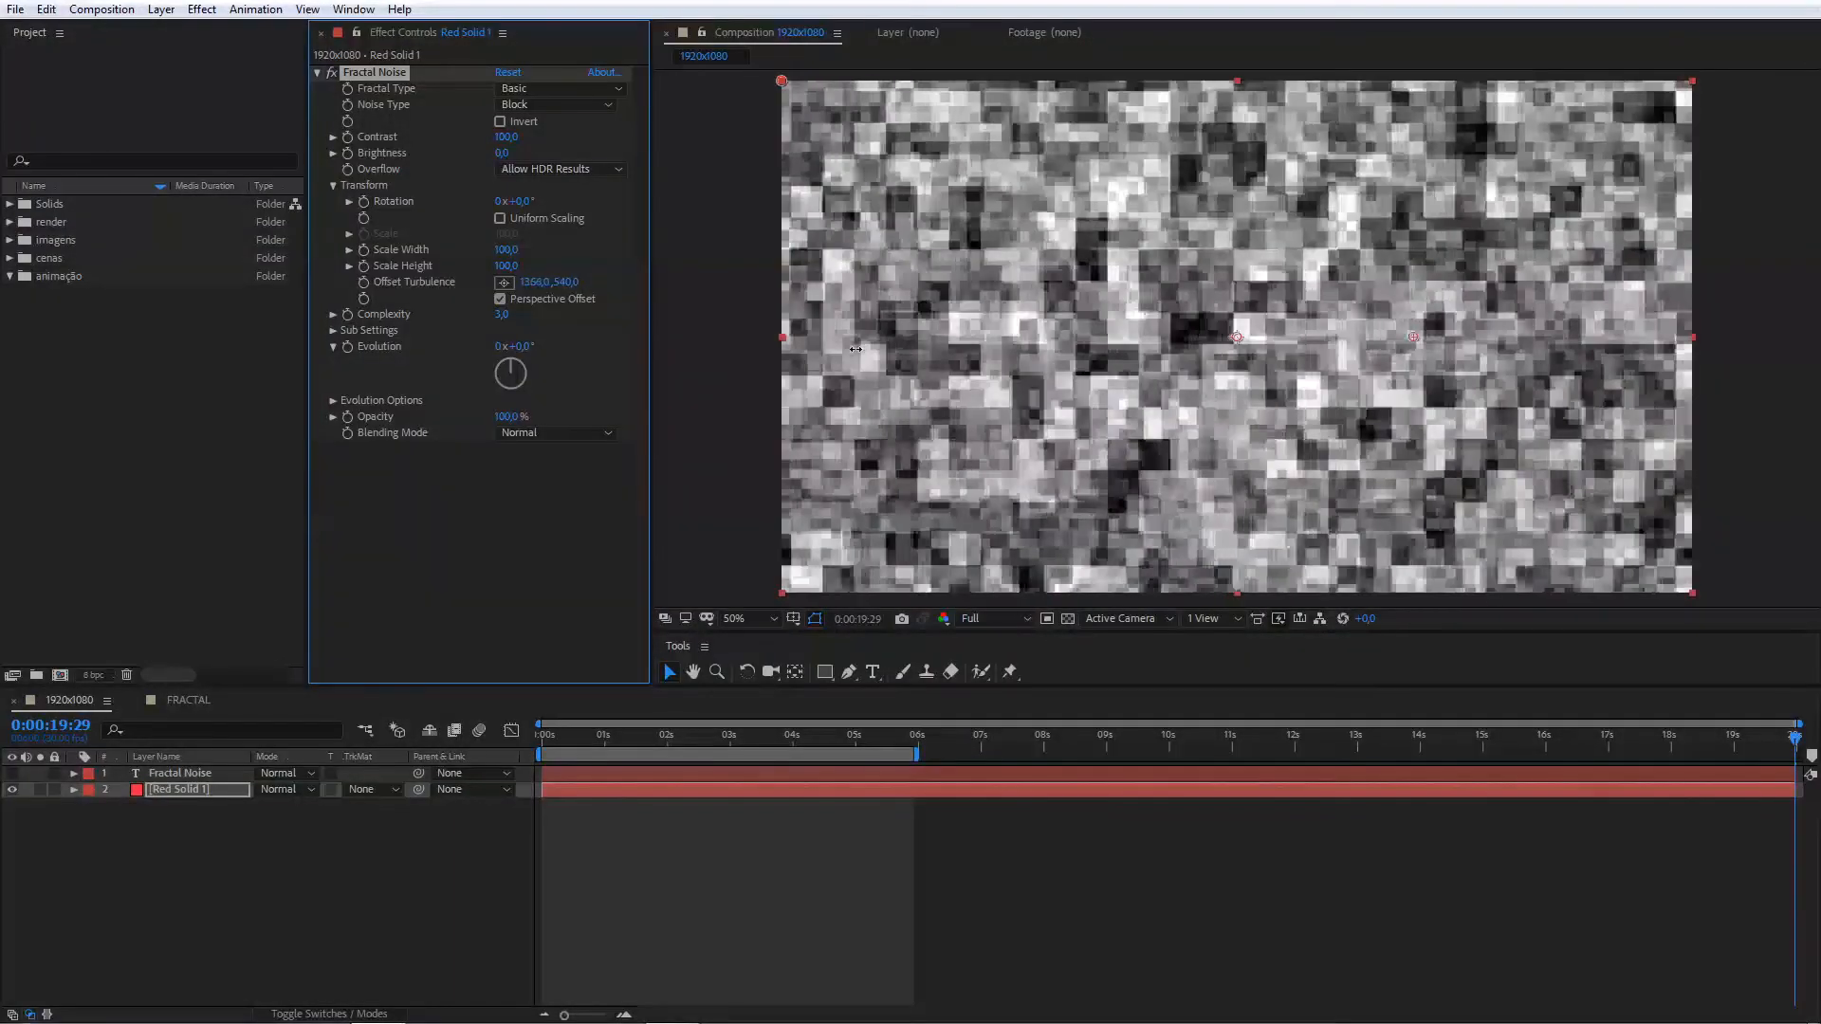
left_click(500, 298)
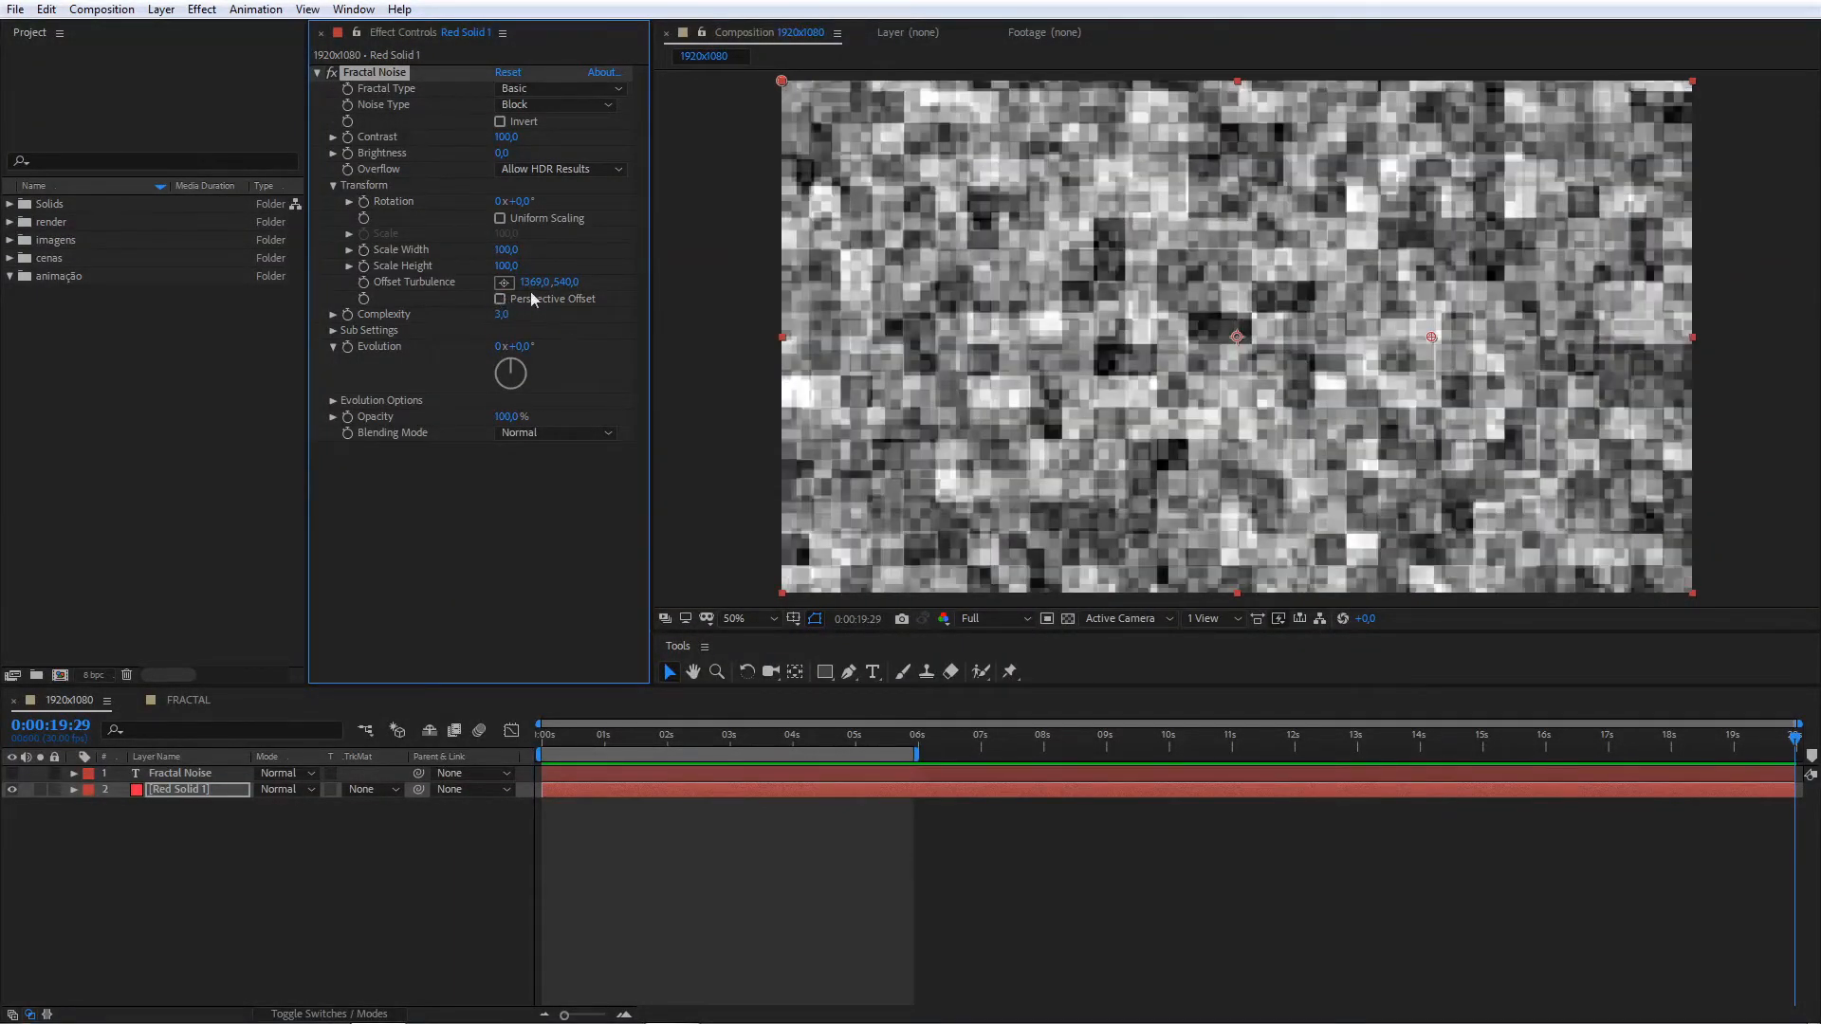
left_click_drag(536, 281, 510, 327)
- Set the Fractal Noise complexity to 1 and expand the Sub Settings
left_click(500, 314)
type("1")
key("Return")
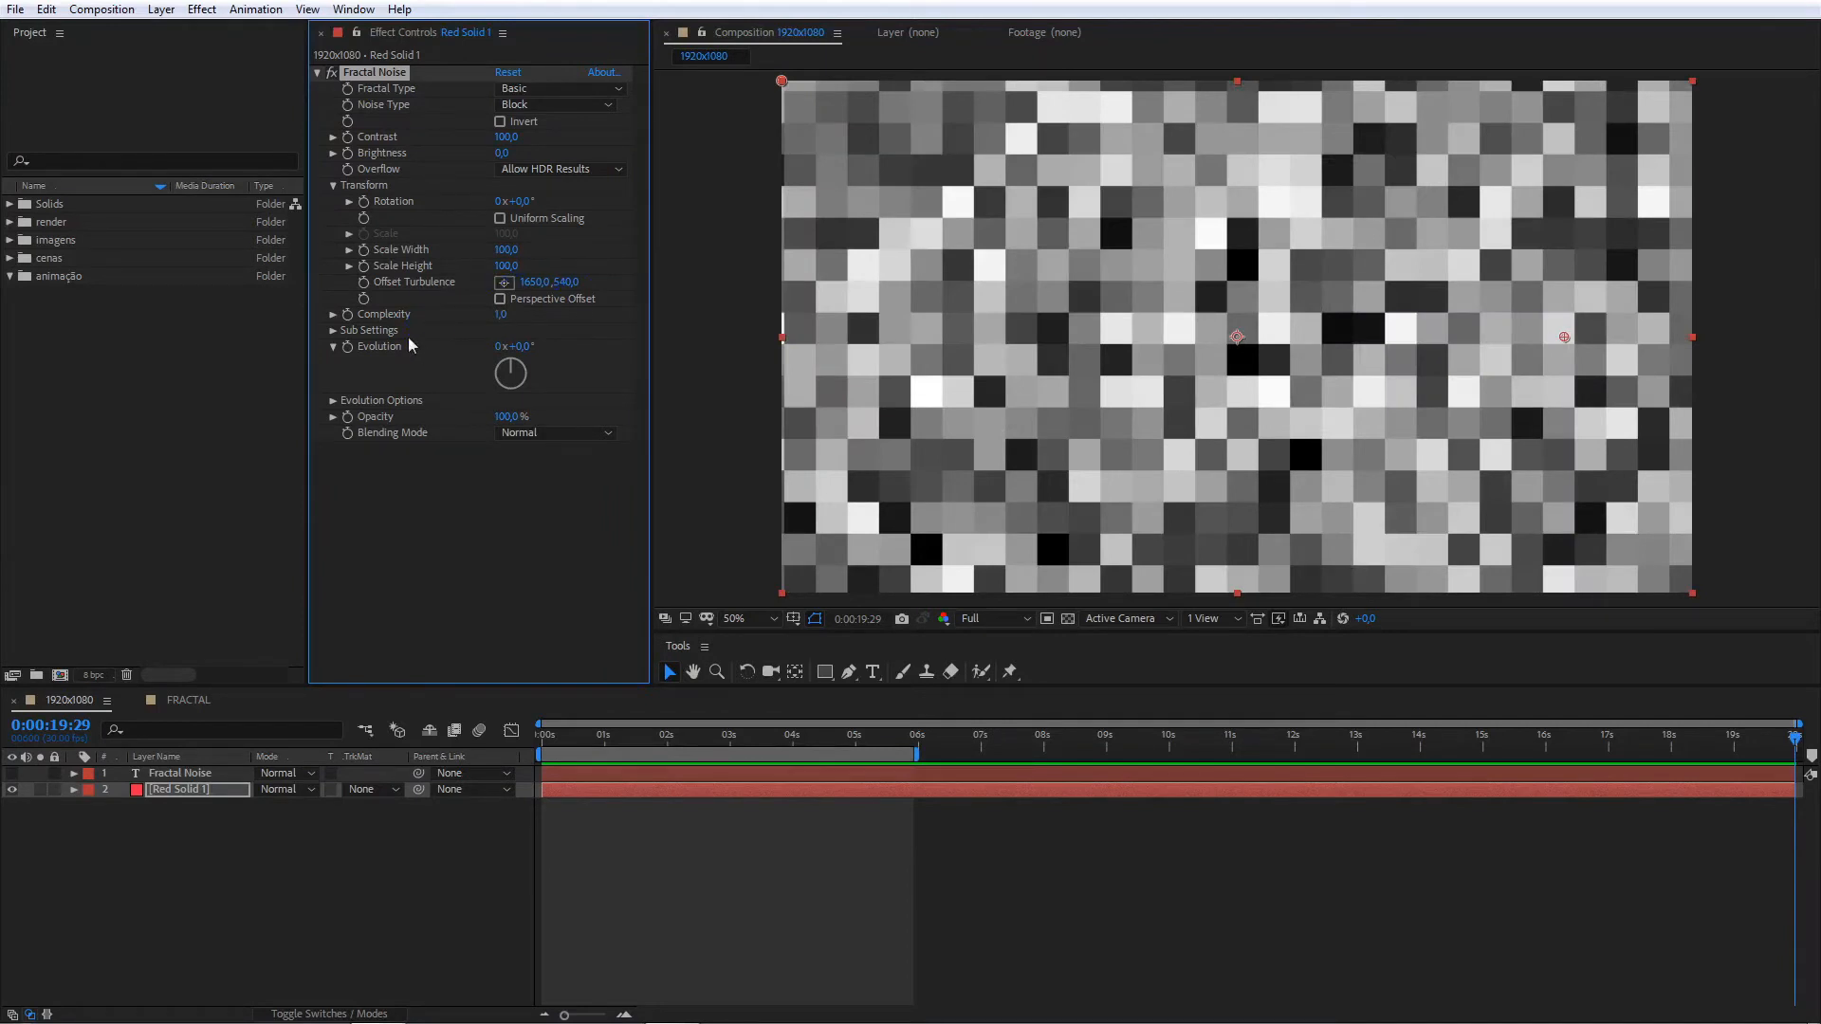
left_click(332, 330)
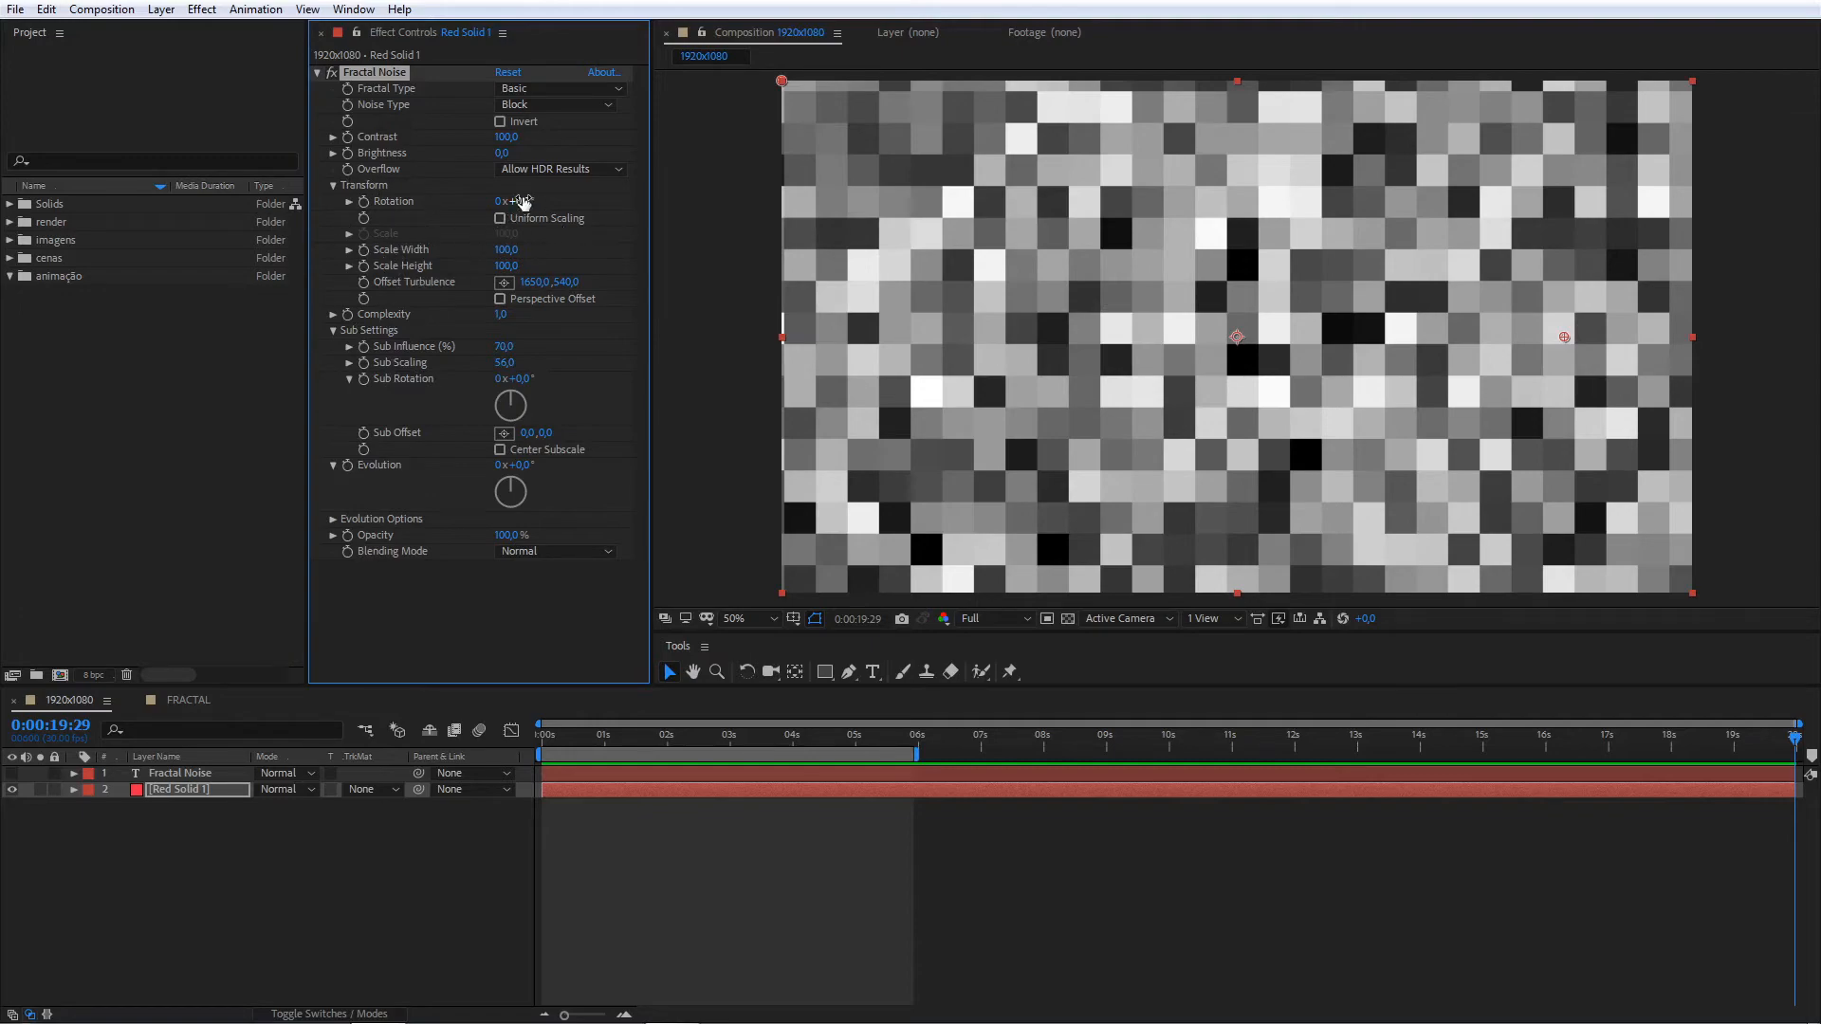
- Try rotating the single-layer noise to 16° and 32°, and undo both rotations
left_click_drag(520, 204, 547, 217)
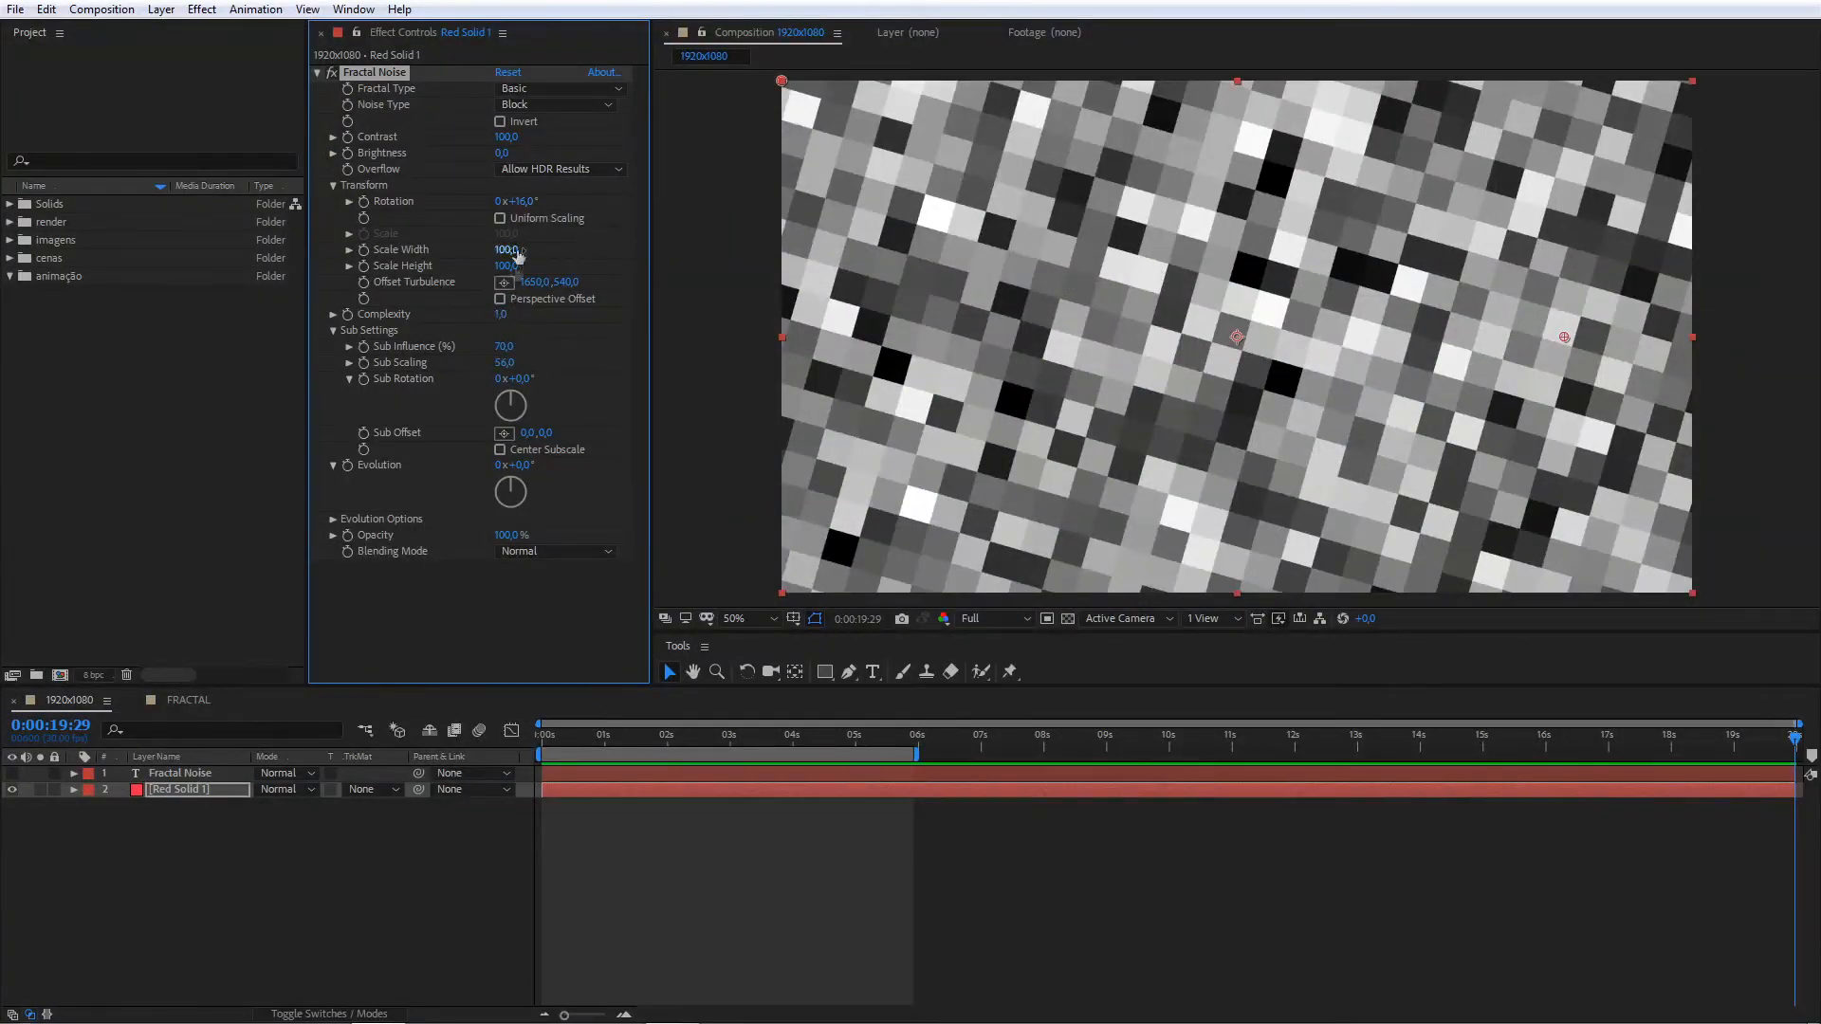
left_click_drag(523, 204, 539, 220)
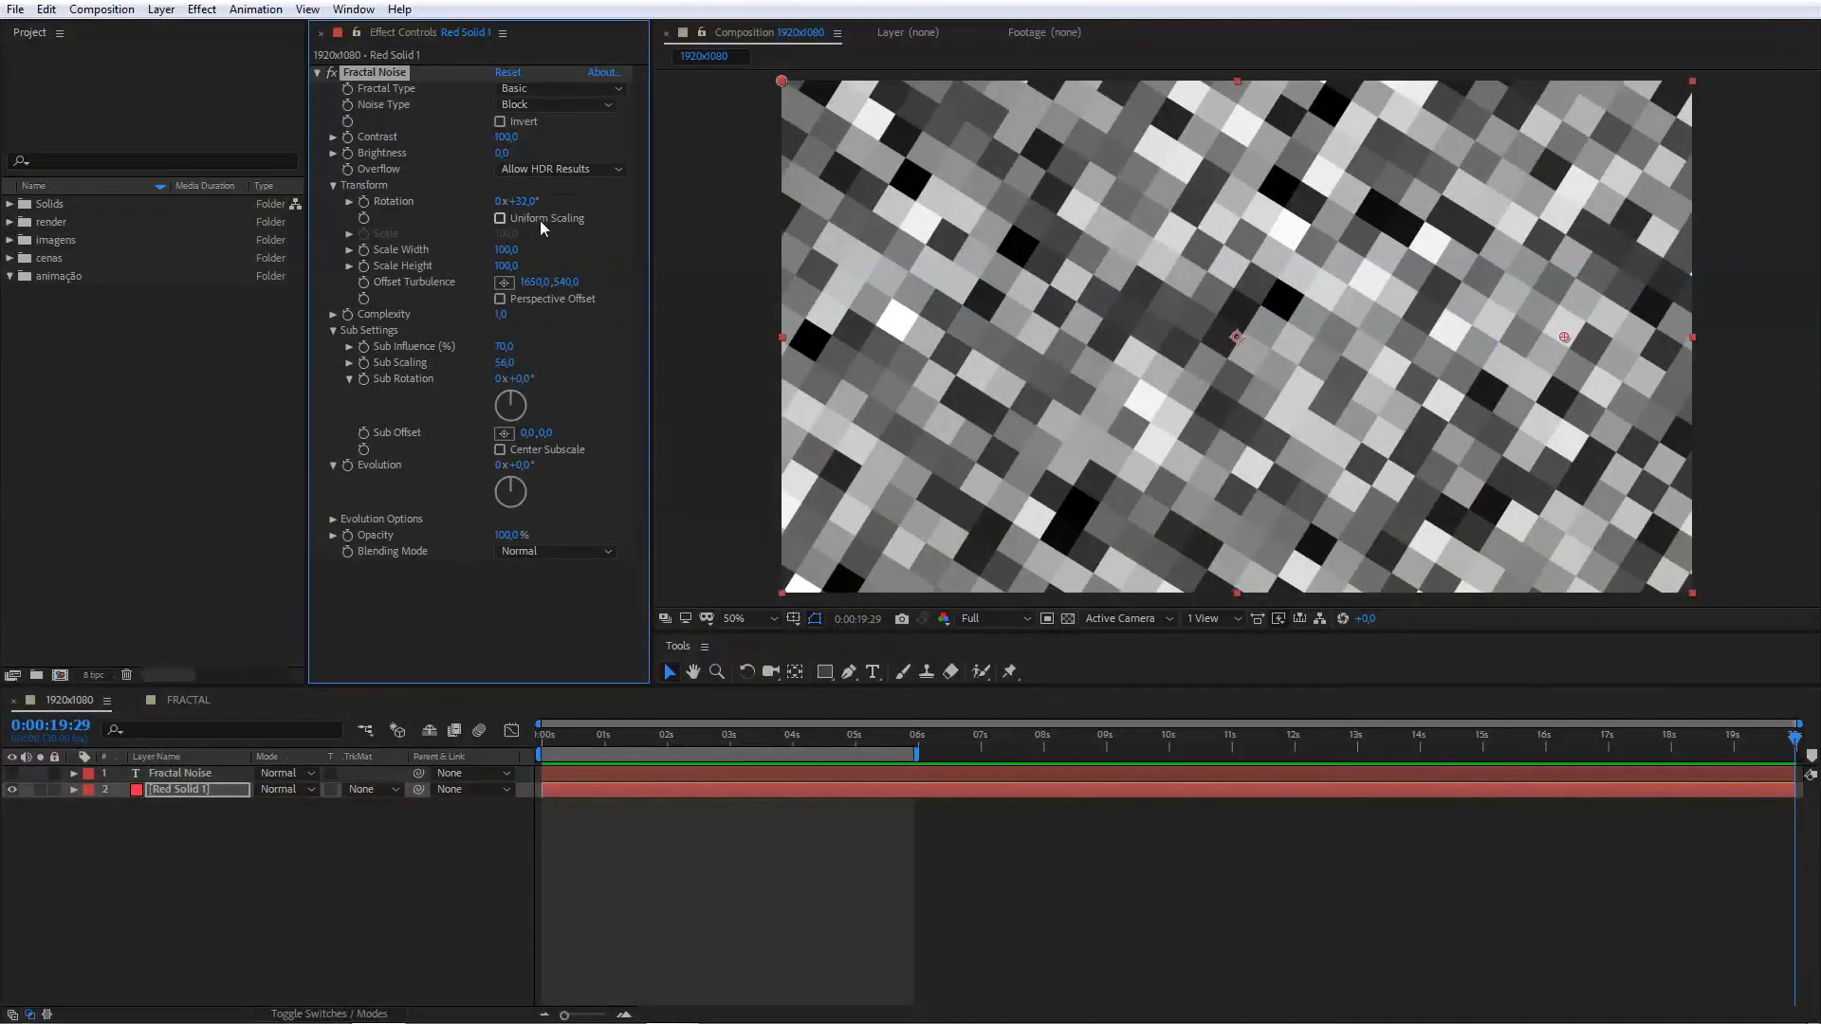
key("ctrl+z")
key("ctrl+z")
- Set the complexity to 2 with the Sub Settings expanded
left_click(501, 314)
type("2")
key("Return")
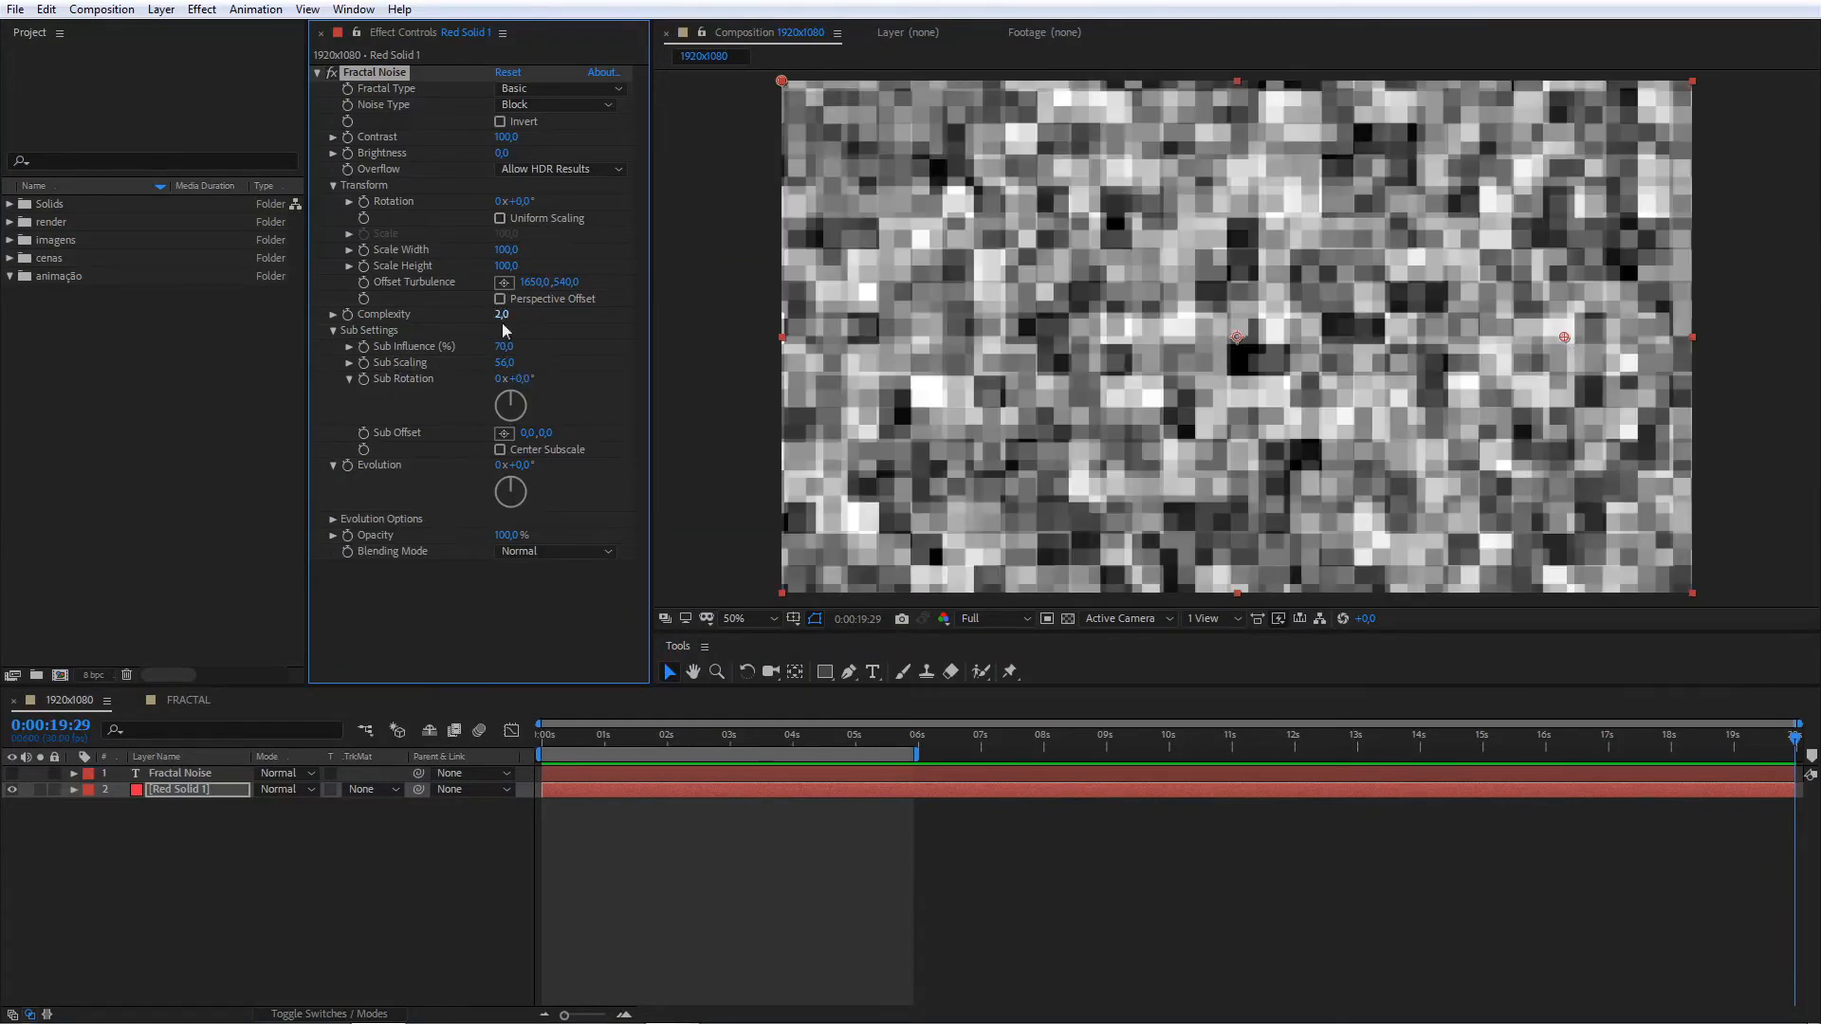
- Rotate the two-level noise pattern clockwise with the Transform rotation
left_click(519, 202)
type("29")
key("Return")
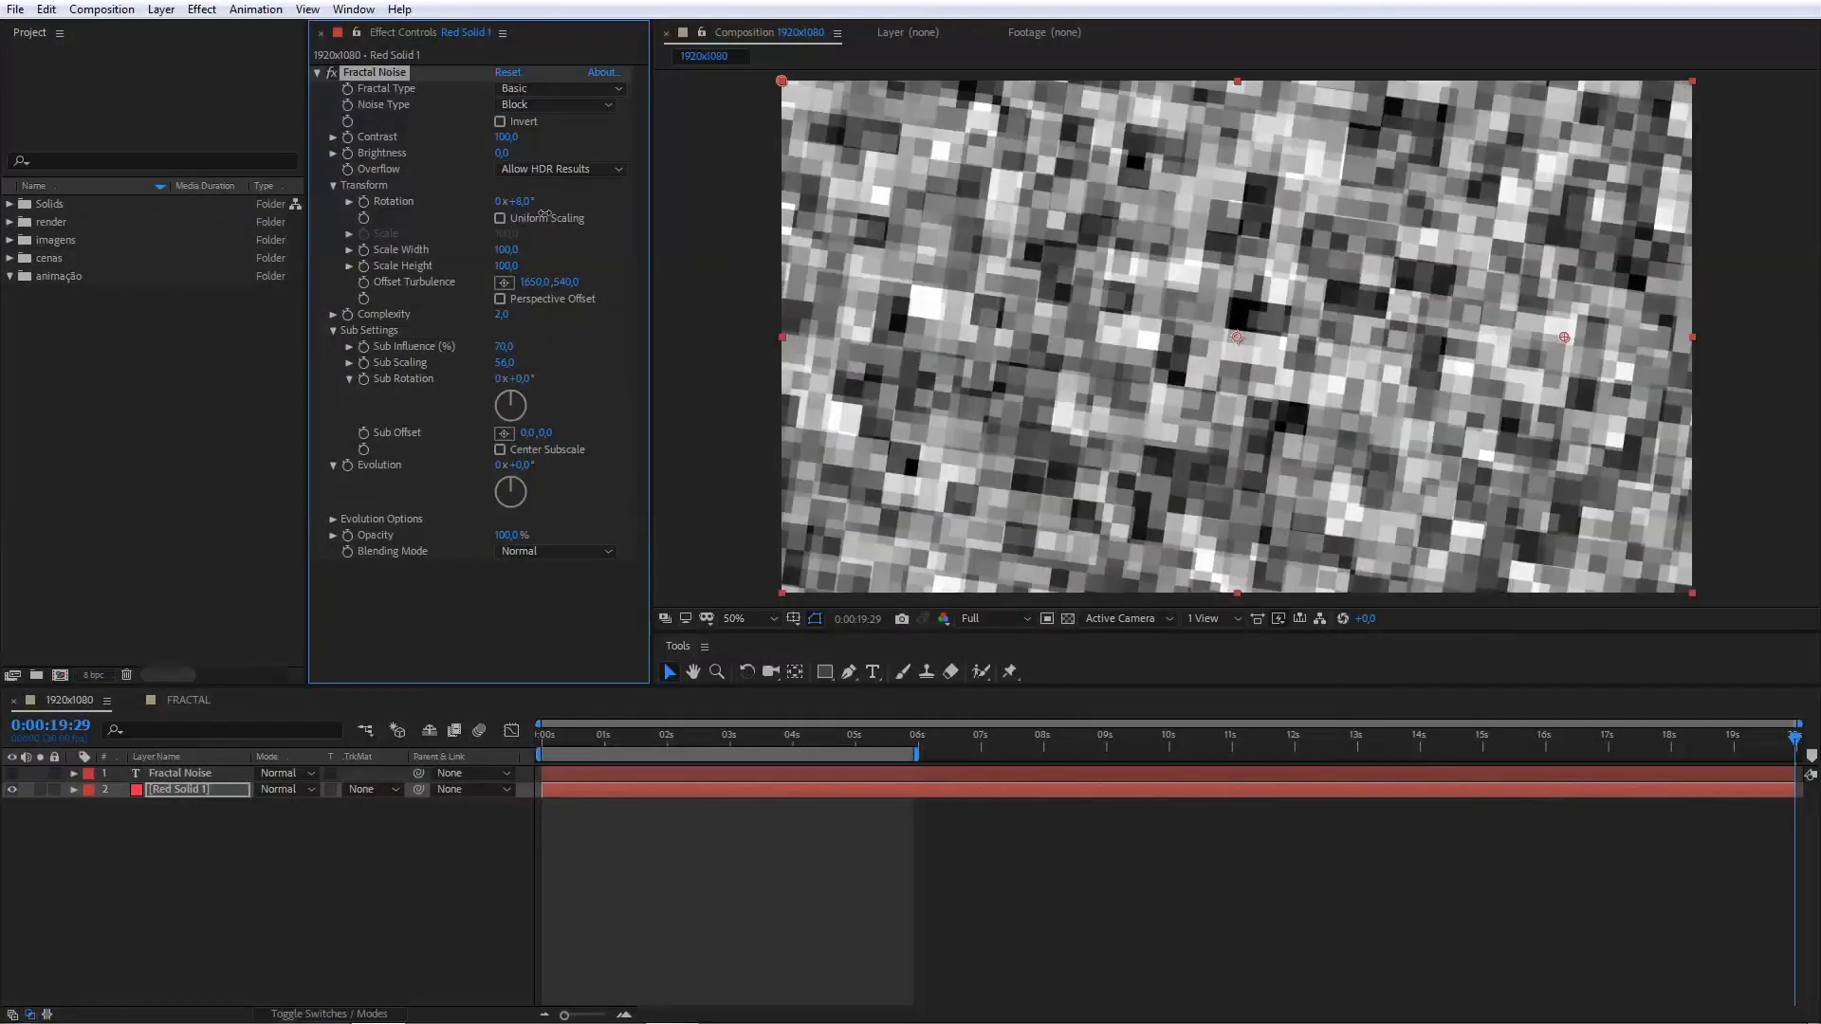
- Undo the Transform rotation, then try a Sub Rotation of 39° on the second noise level and undo it
key("ctrl+z")
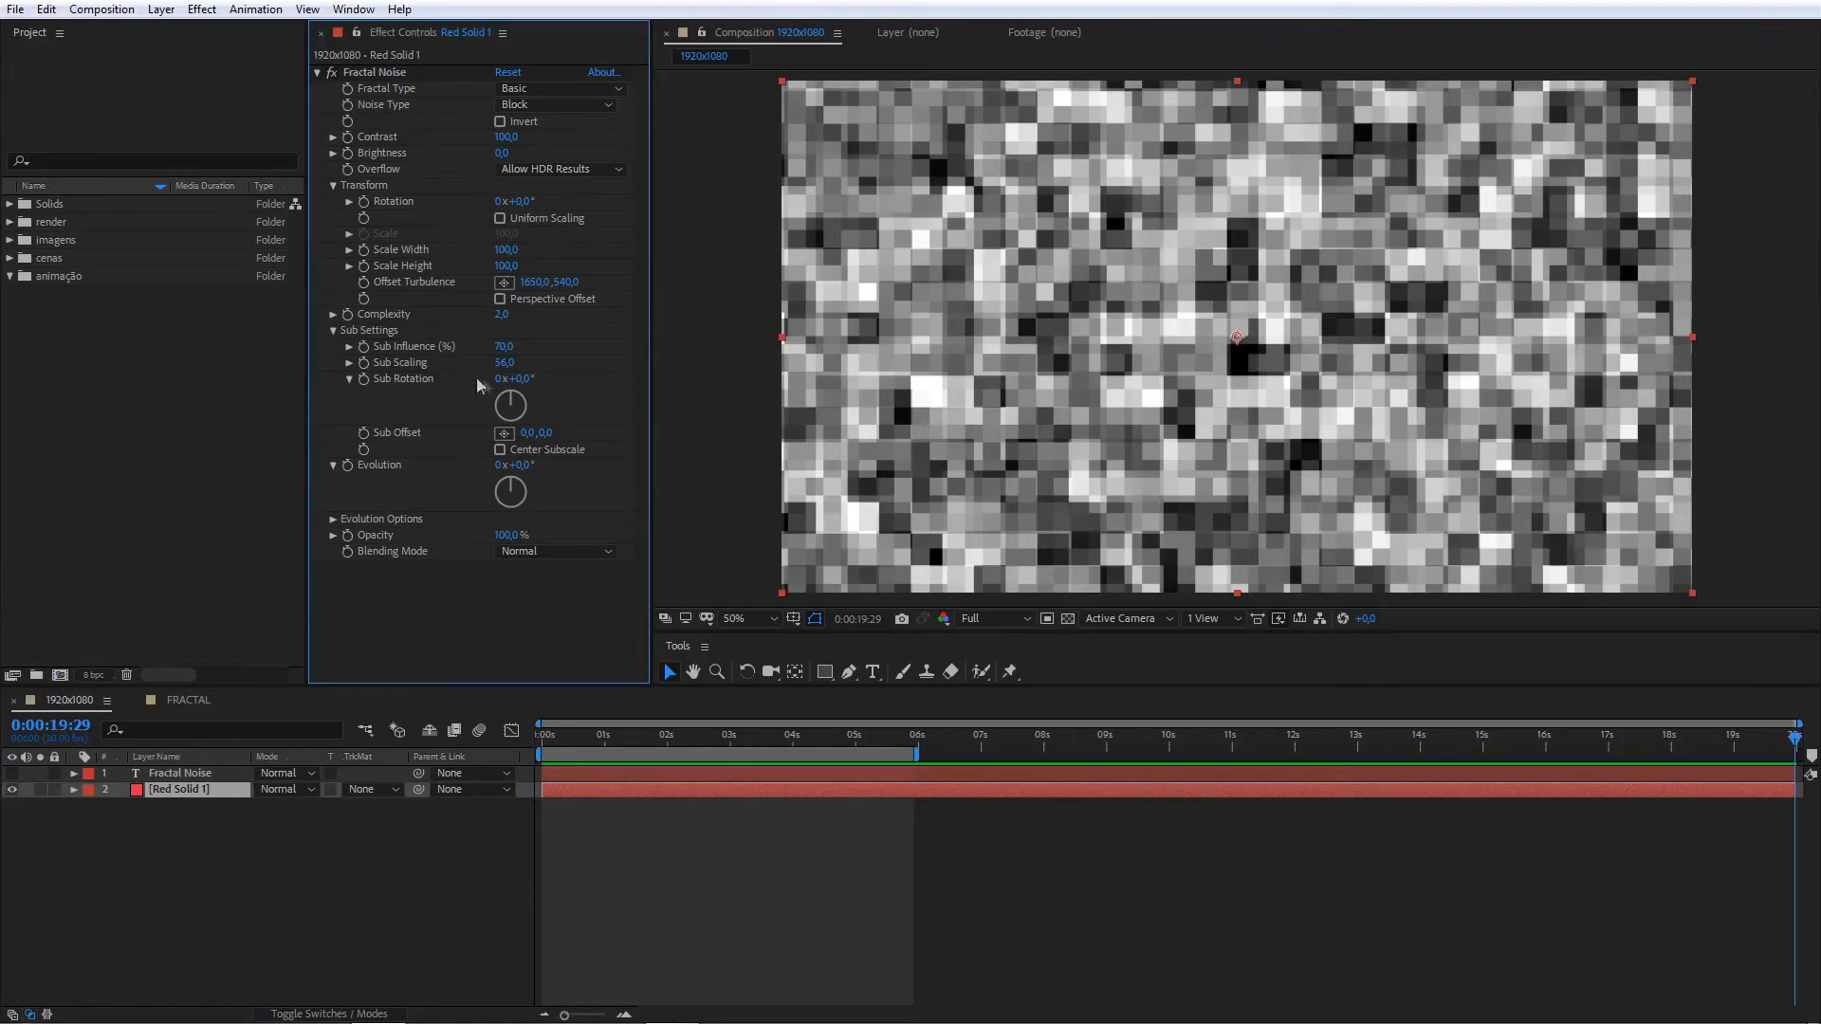
left_click_drag(508, 378, 564, 391)
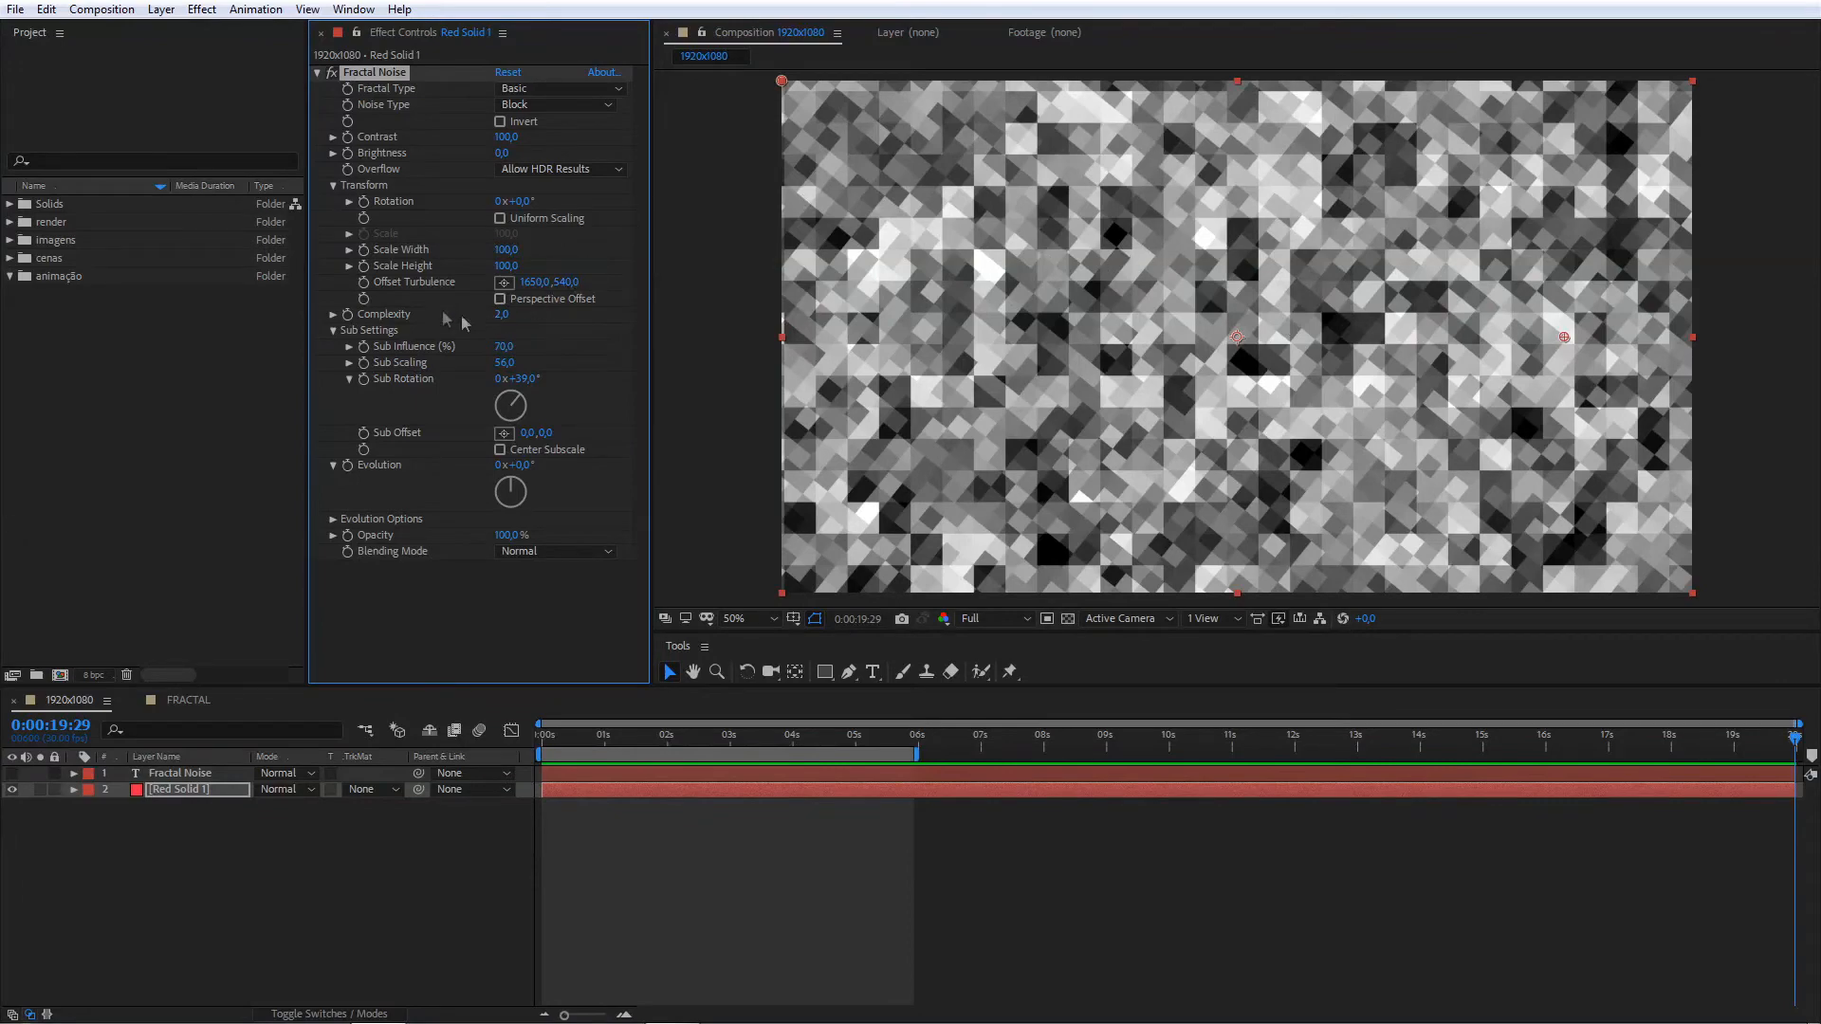
left_click_drag(524, 378, 515, 389)
key("ctrl+z")
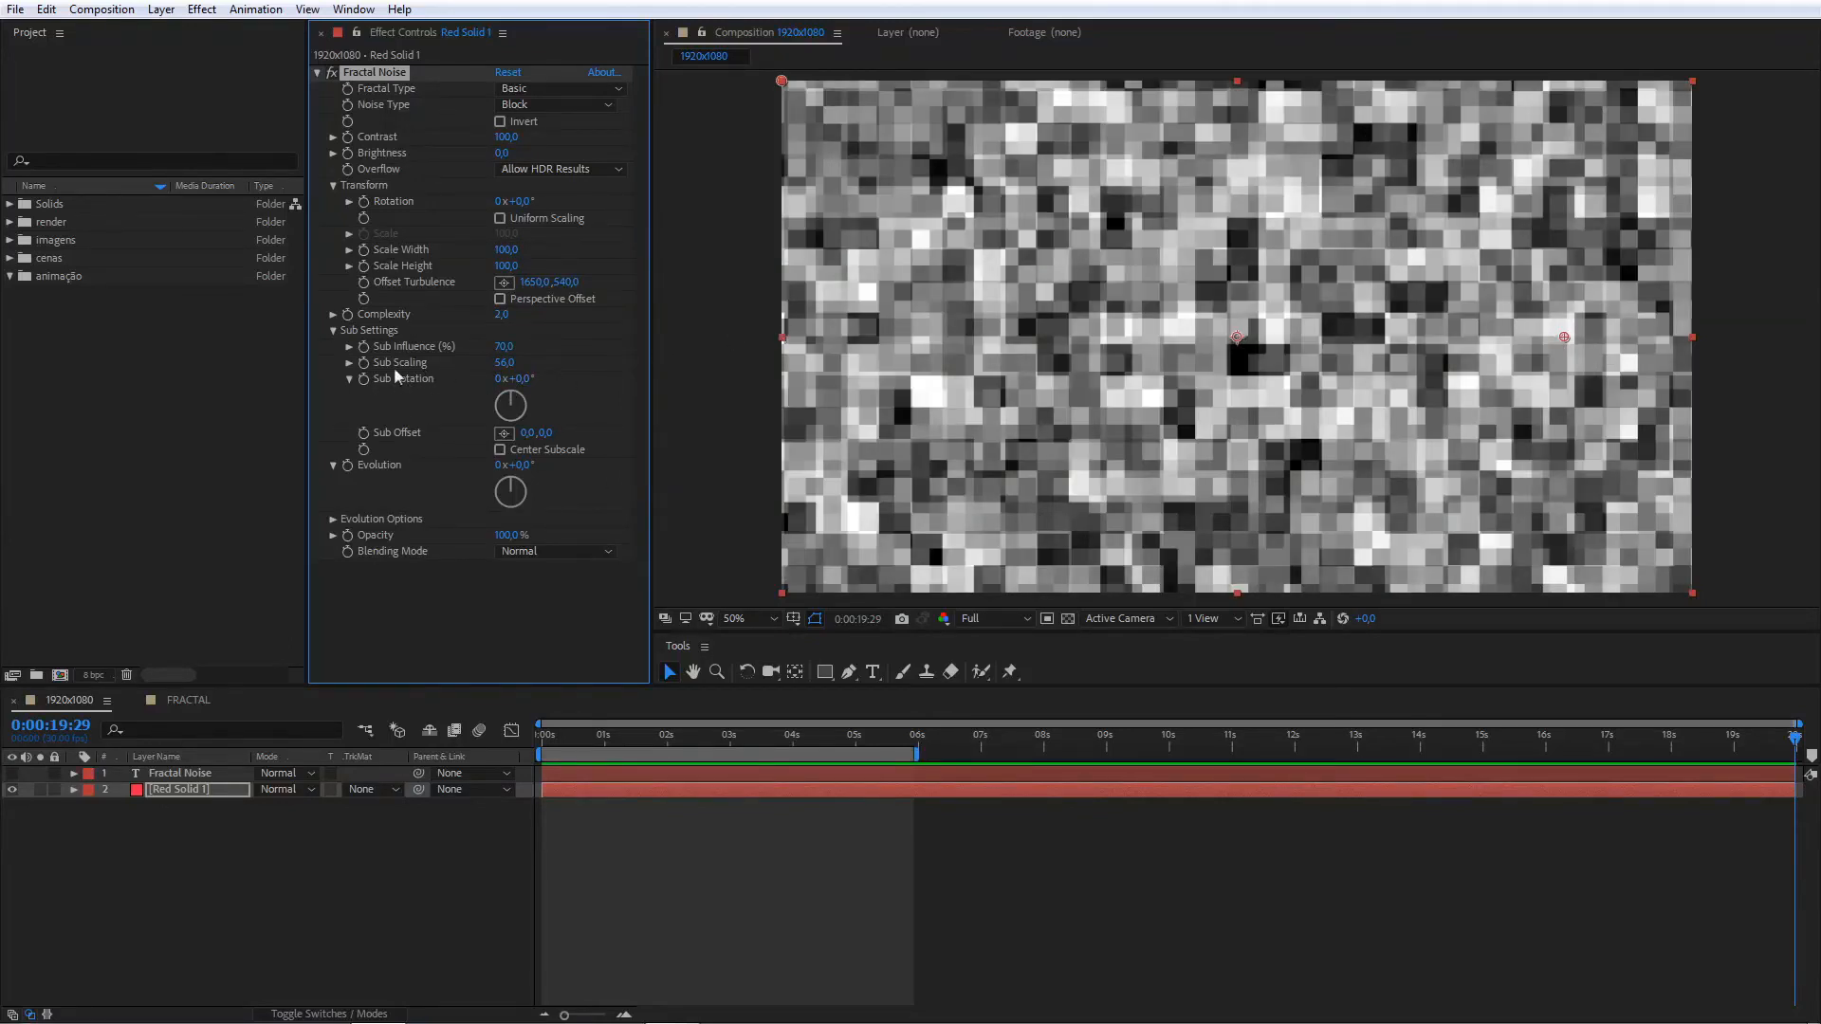
- Try a Sub Scaling of 77.5 and restore it to 56, then try a Sub Influence of 0 and undo it
left_click_drag(503, 362, 734, 387)
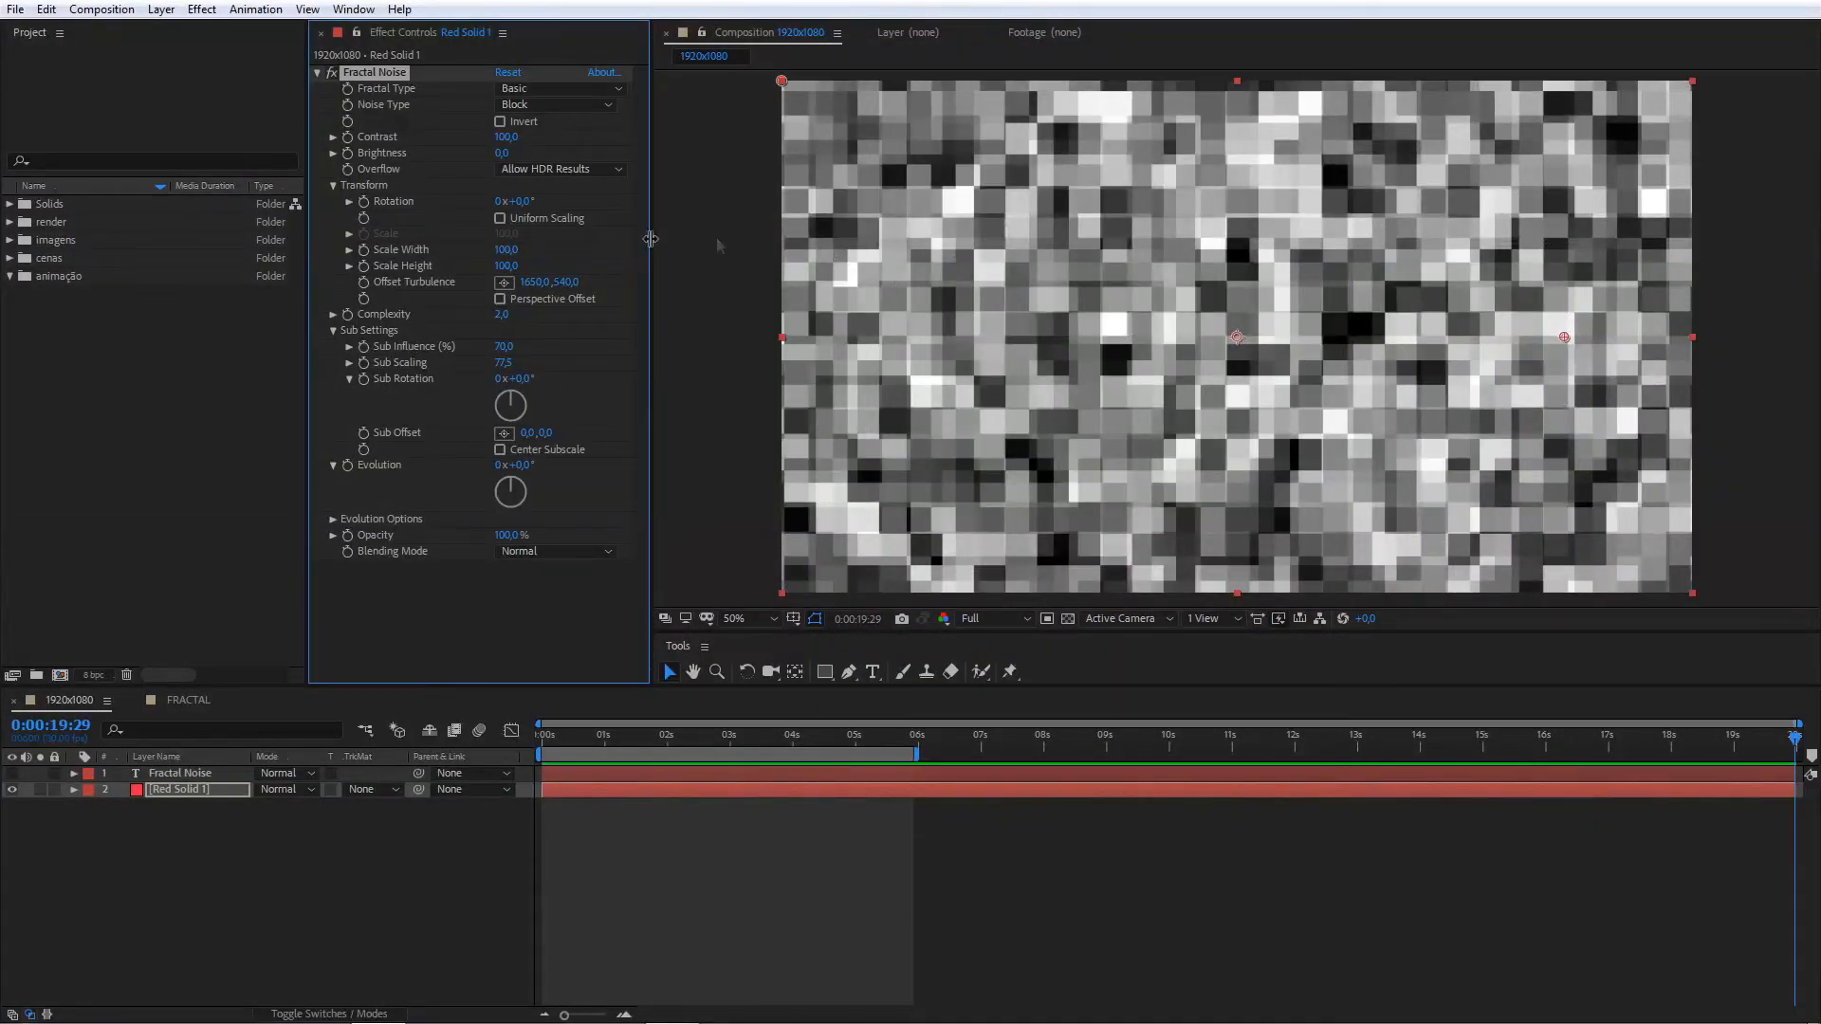
left_click(505, 363)
type("56")
key("Return")
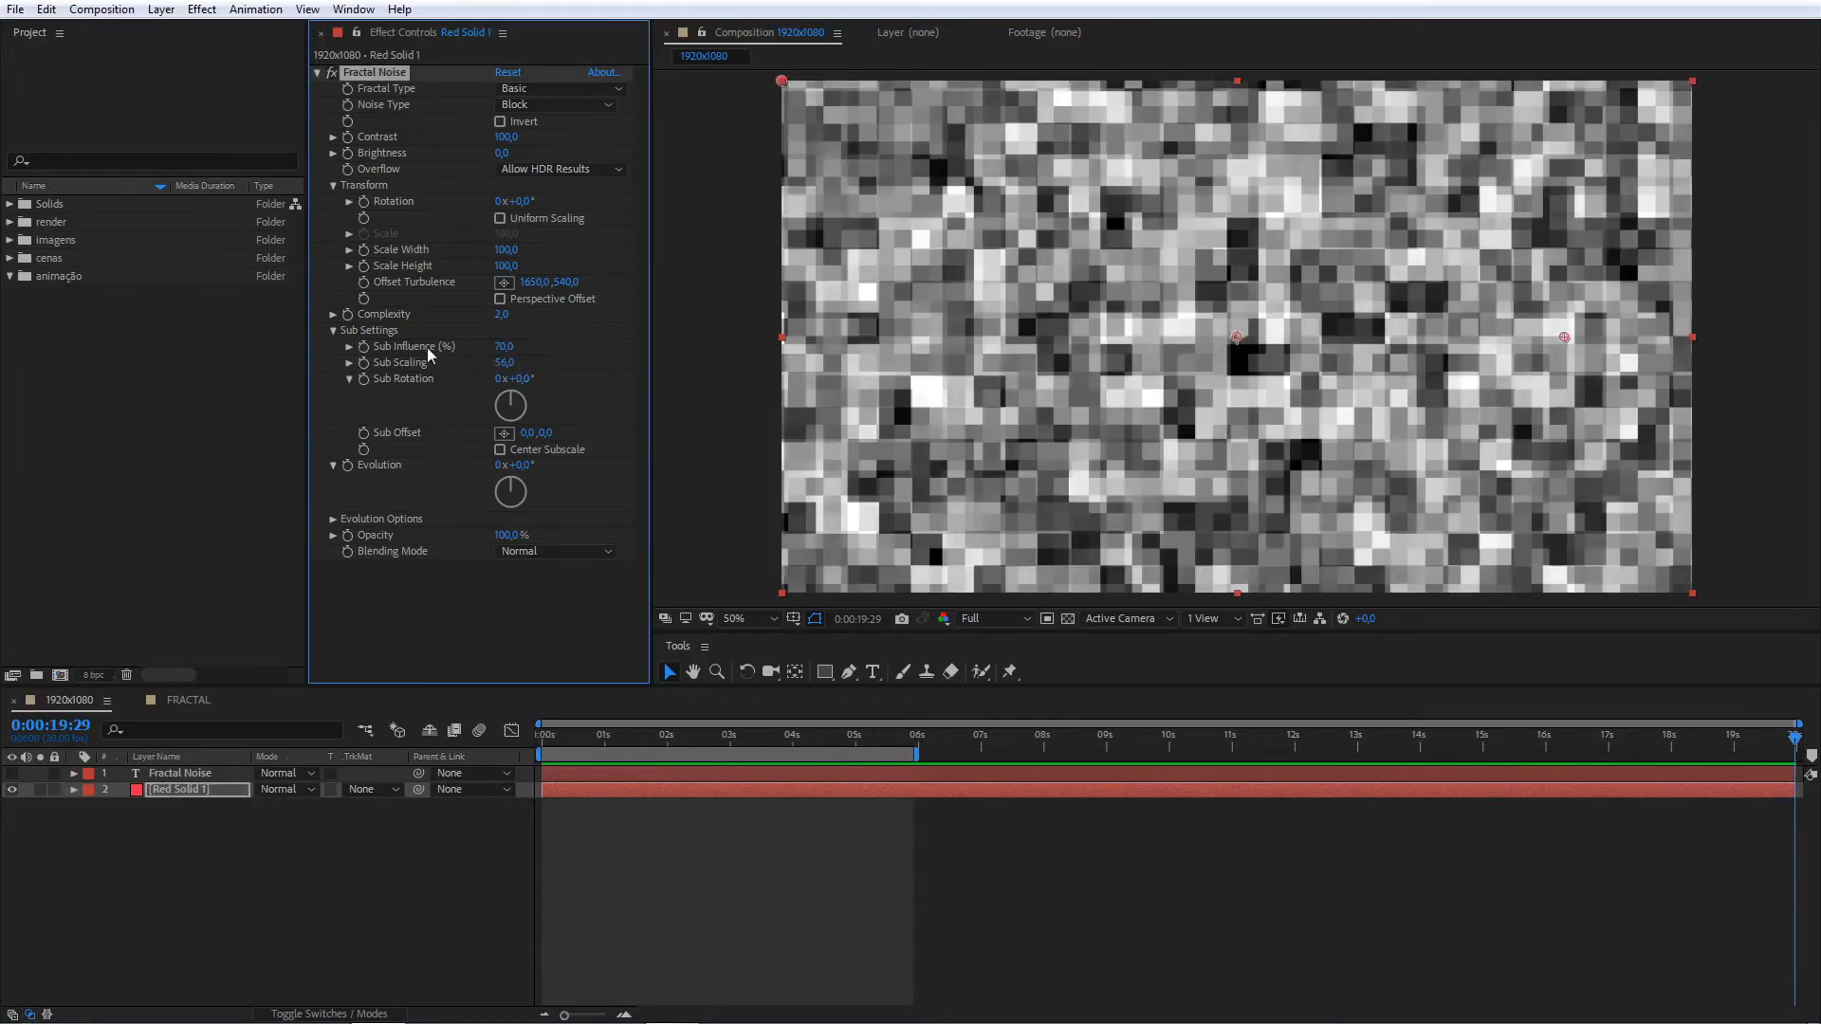
left_click_drag(507, 349, 290, 387)
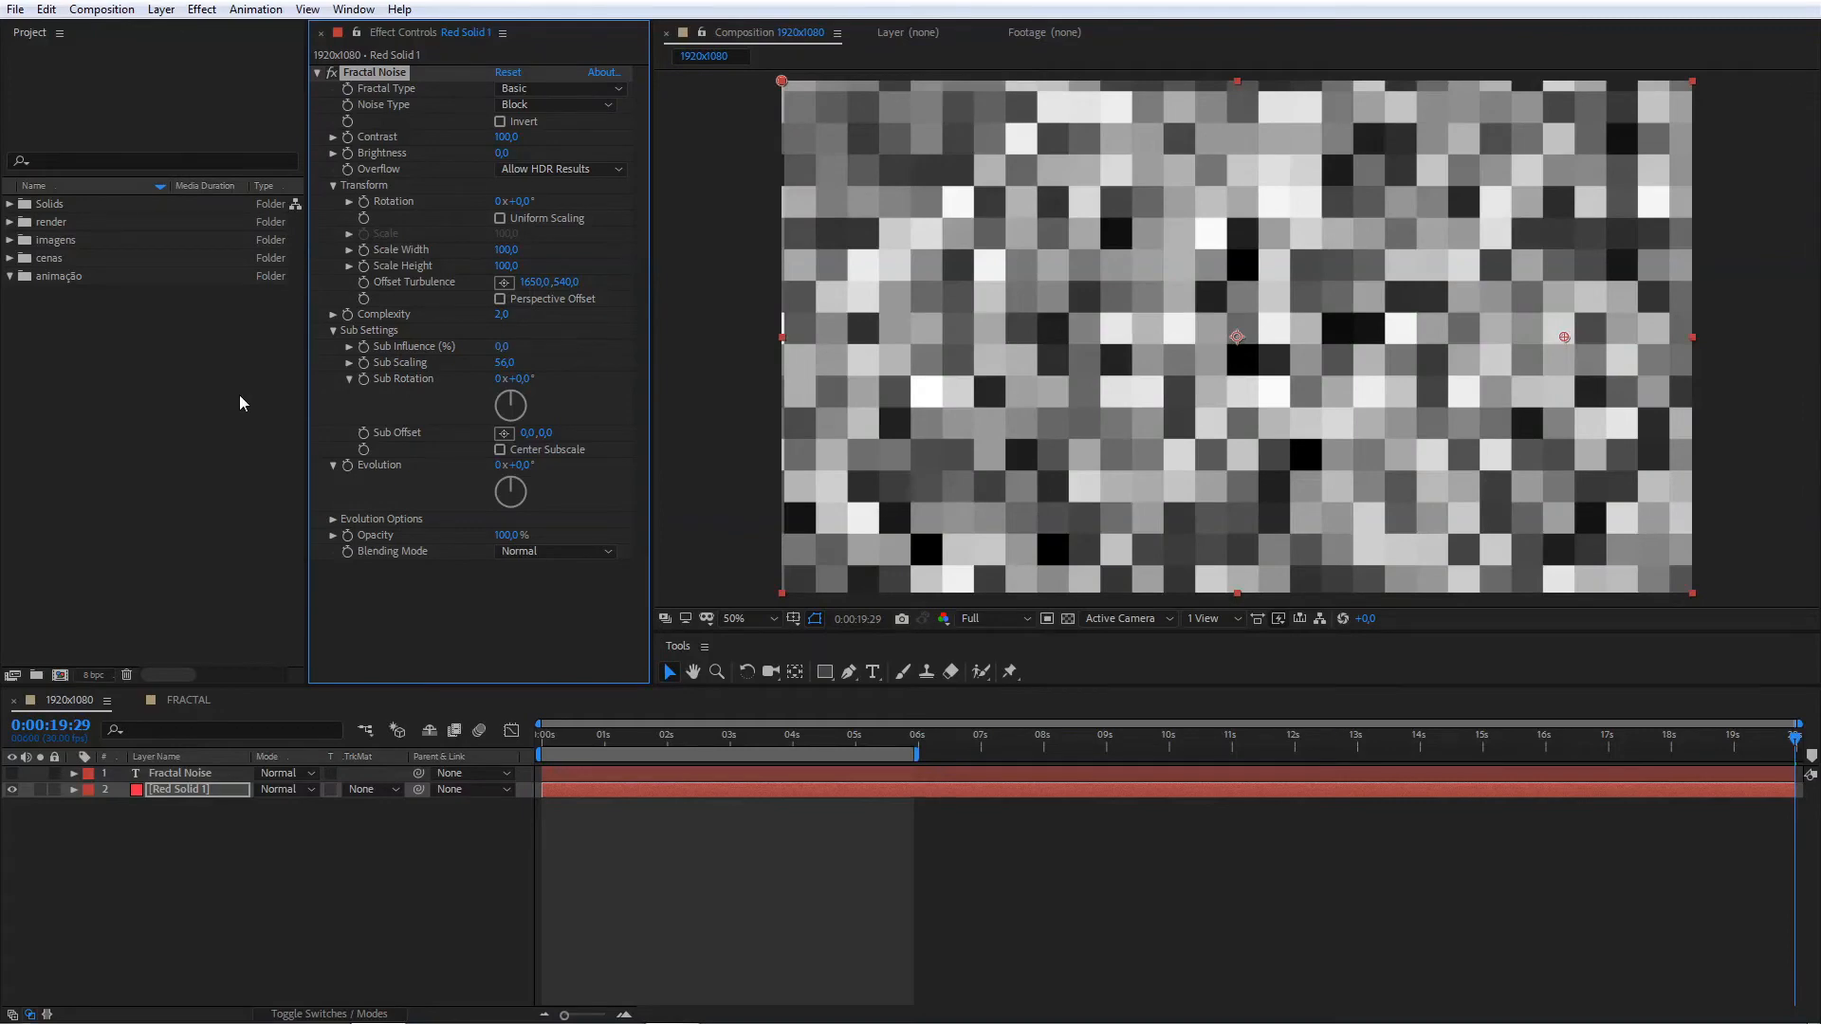
key("ctrl+z")
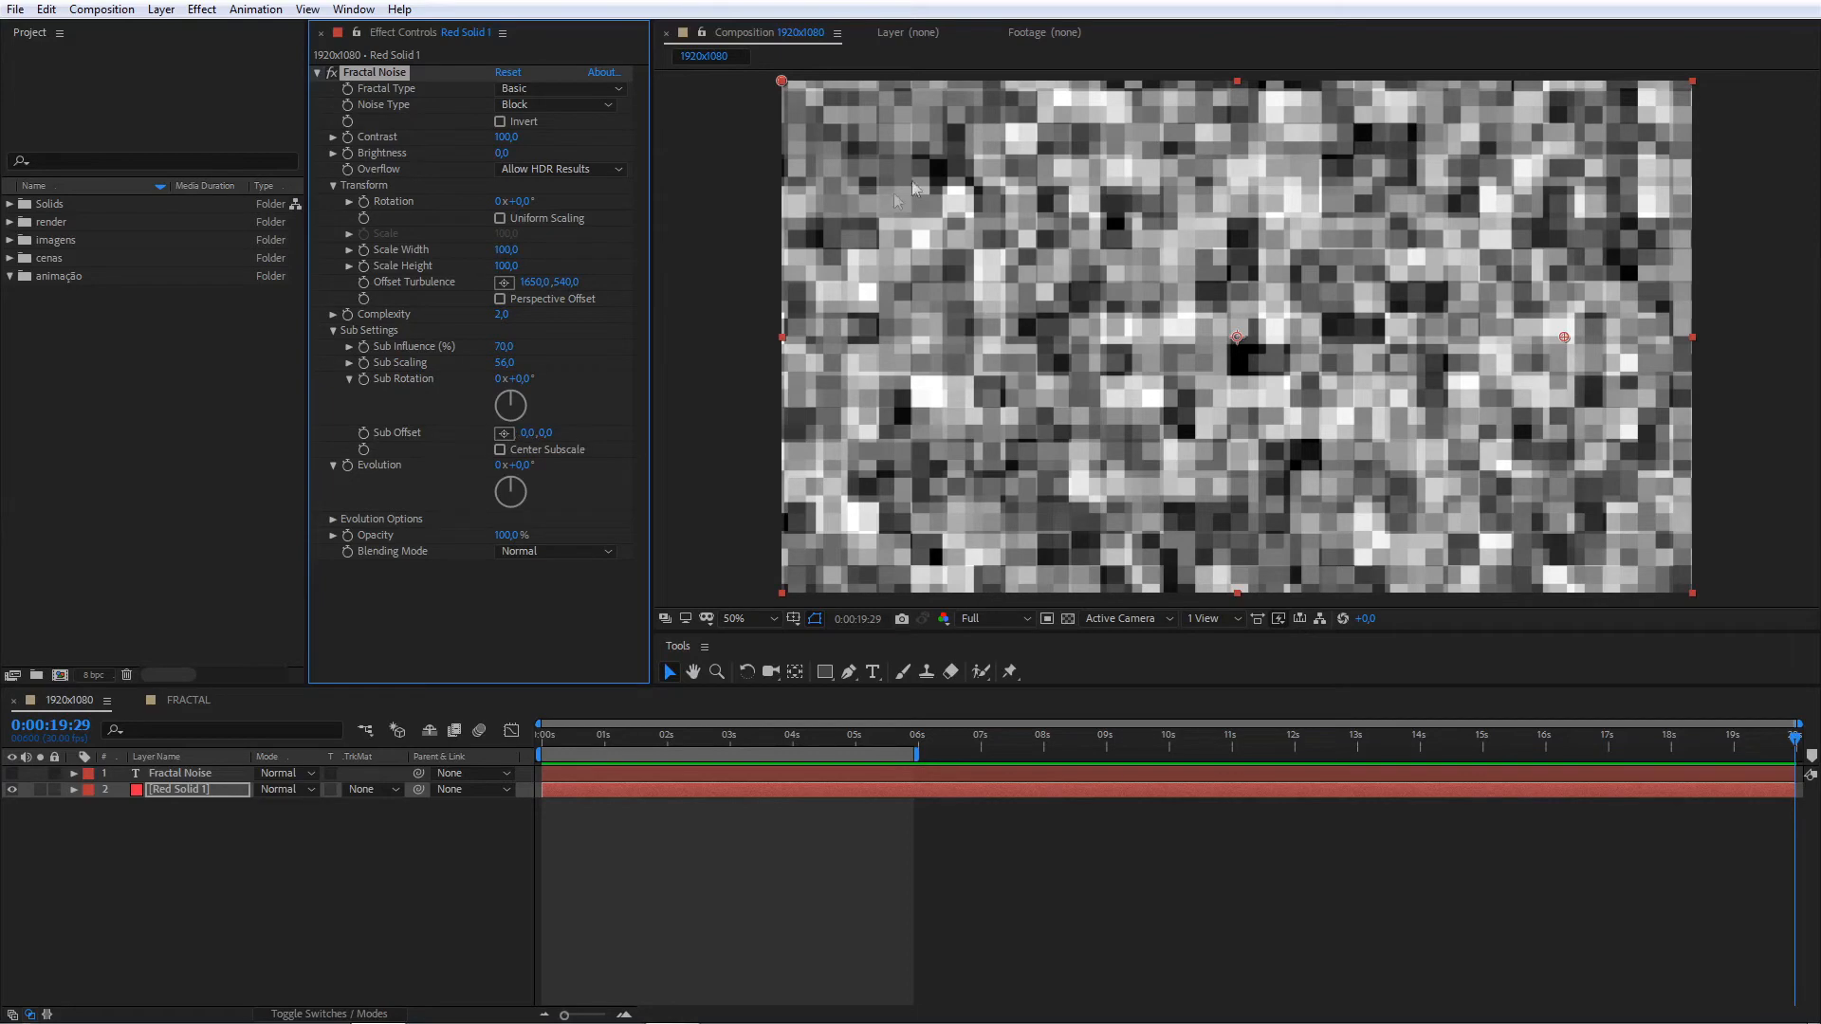
- Try shifting the Sub Offset and enabling Center Subscale, and undo these changes
mouse_move(527, 434)
left_mouse_down()
mouse_move(663, 418)
mouse_move(545, 435)
left_mouse_up()
key("ctrl+z")
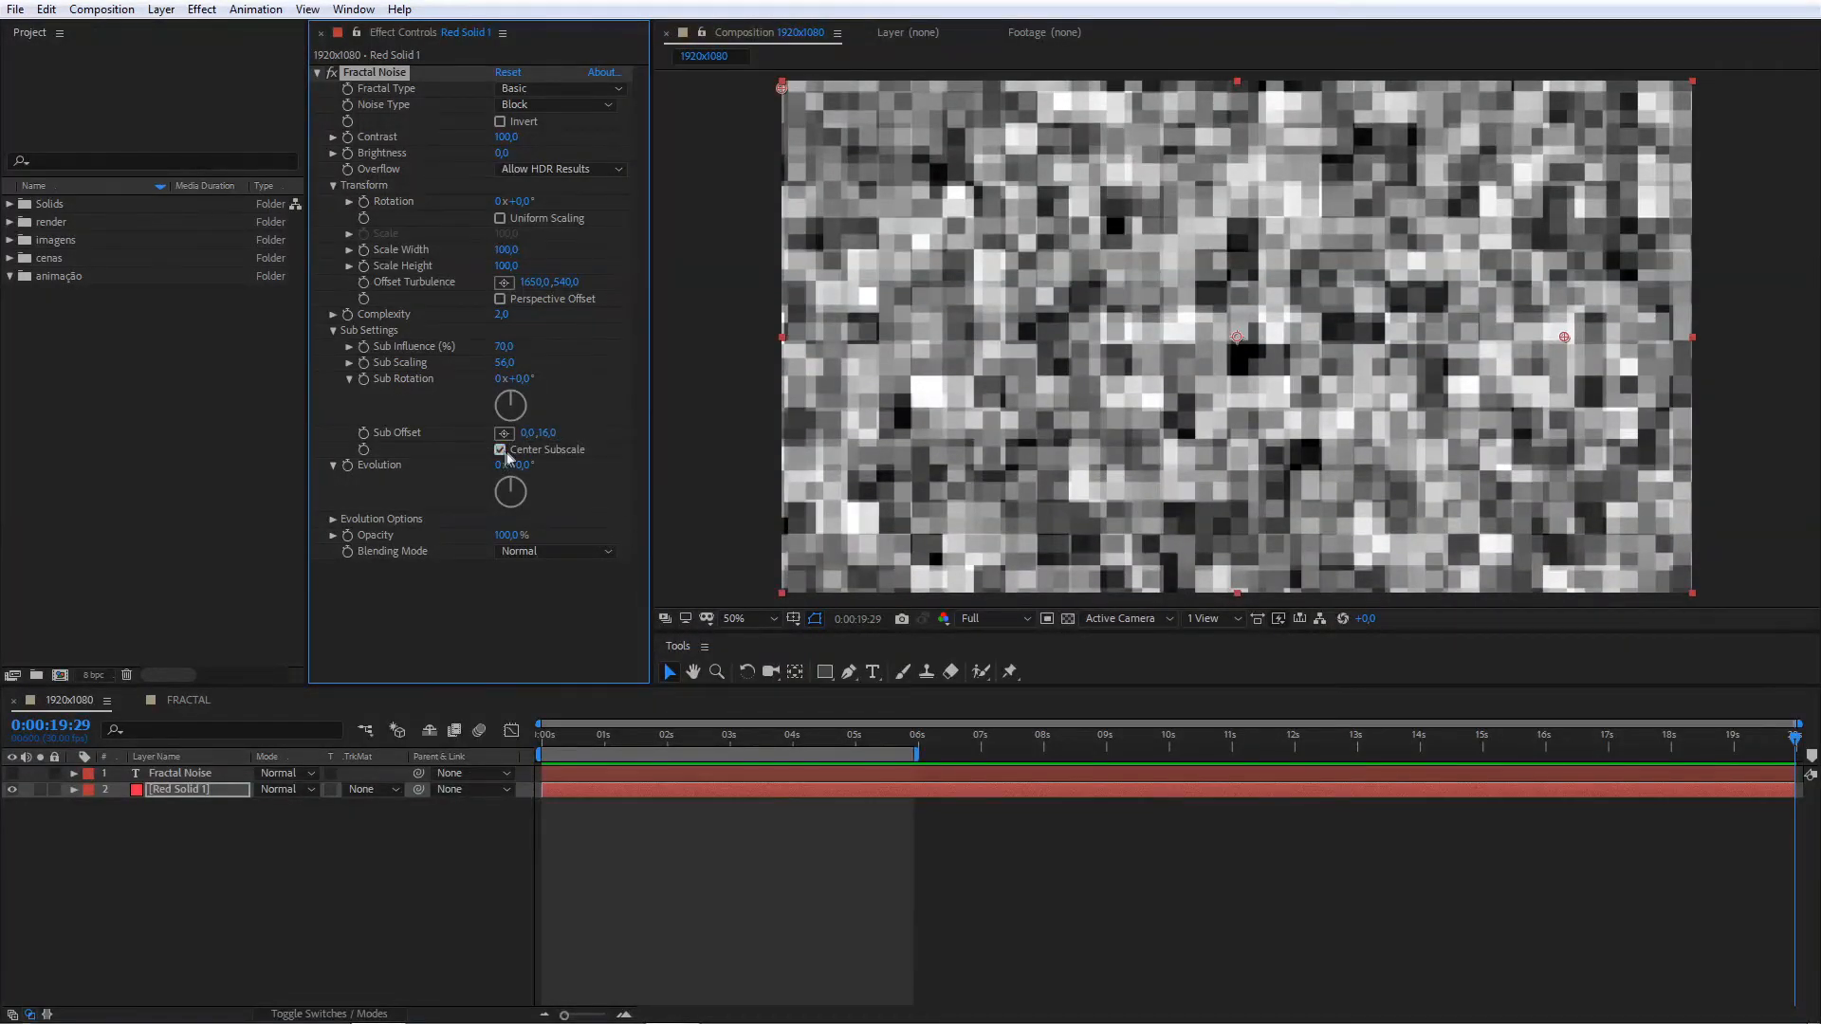
left_click(502, 451)
left_click_drag(546, 437, 834, 426)
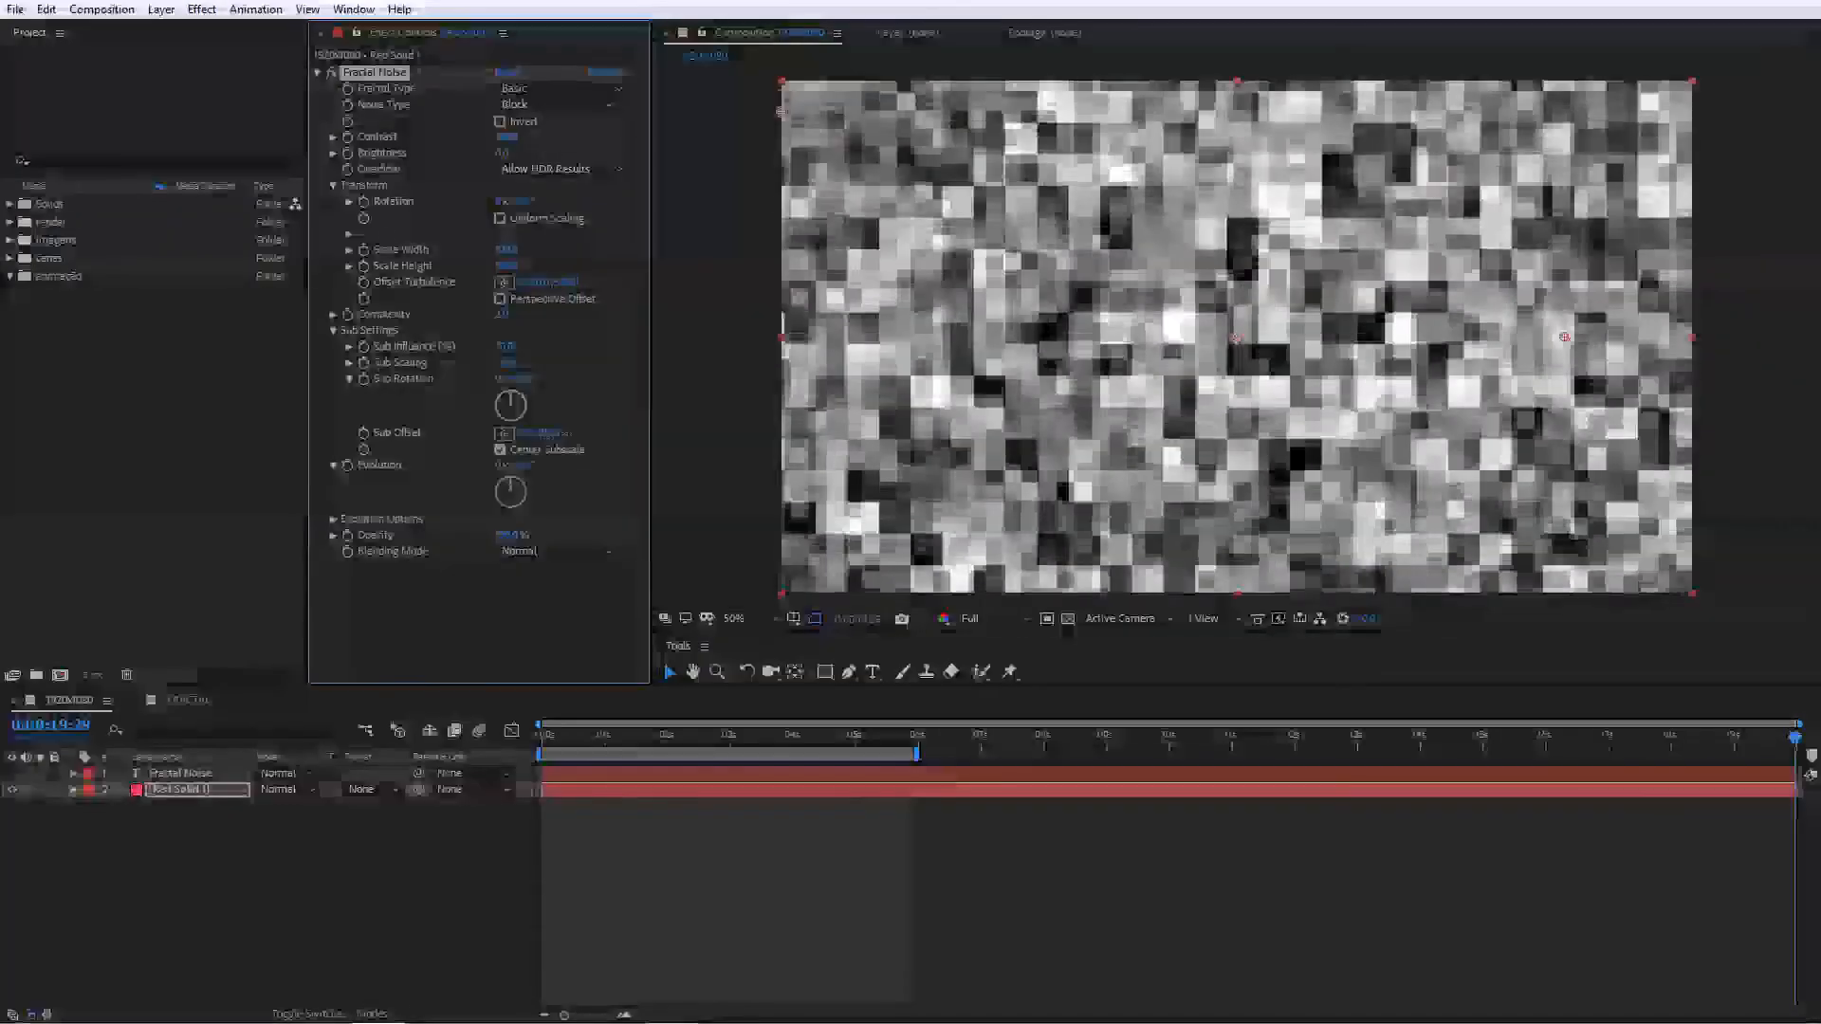
key("ctrl+z")
key("ctrl+z")
key("ctrl+z")
key("ctrl+2")
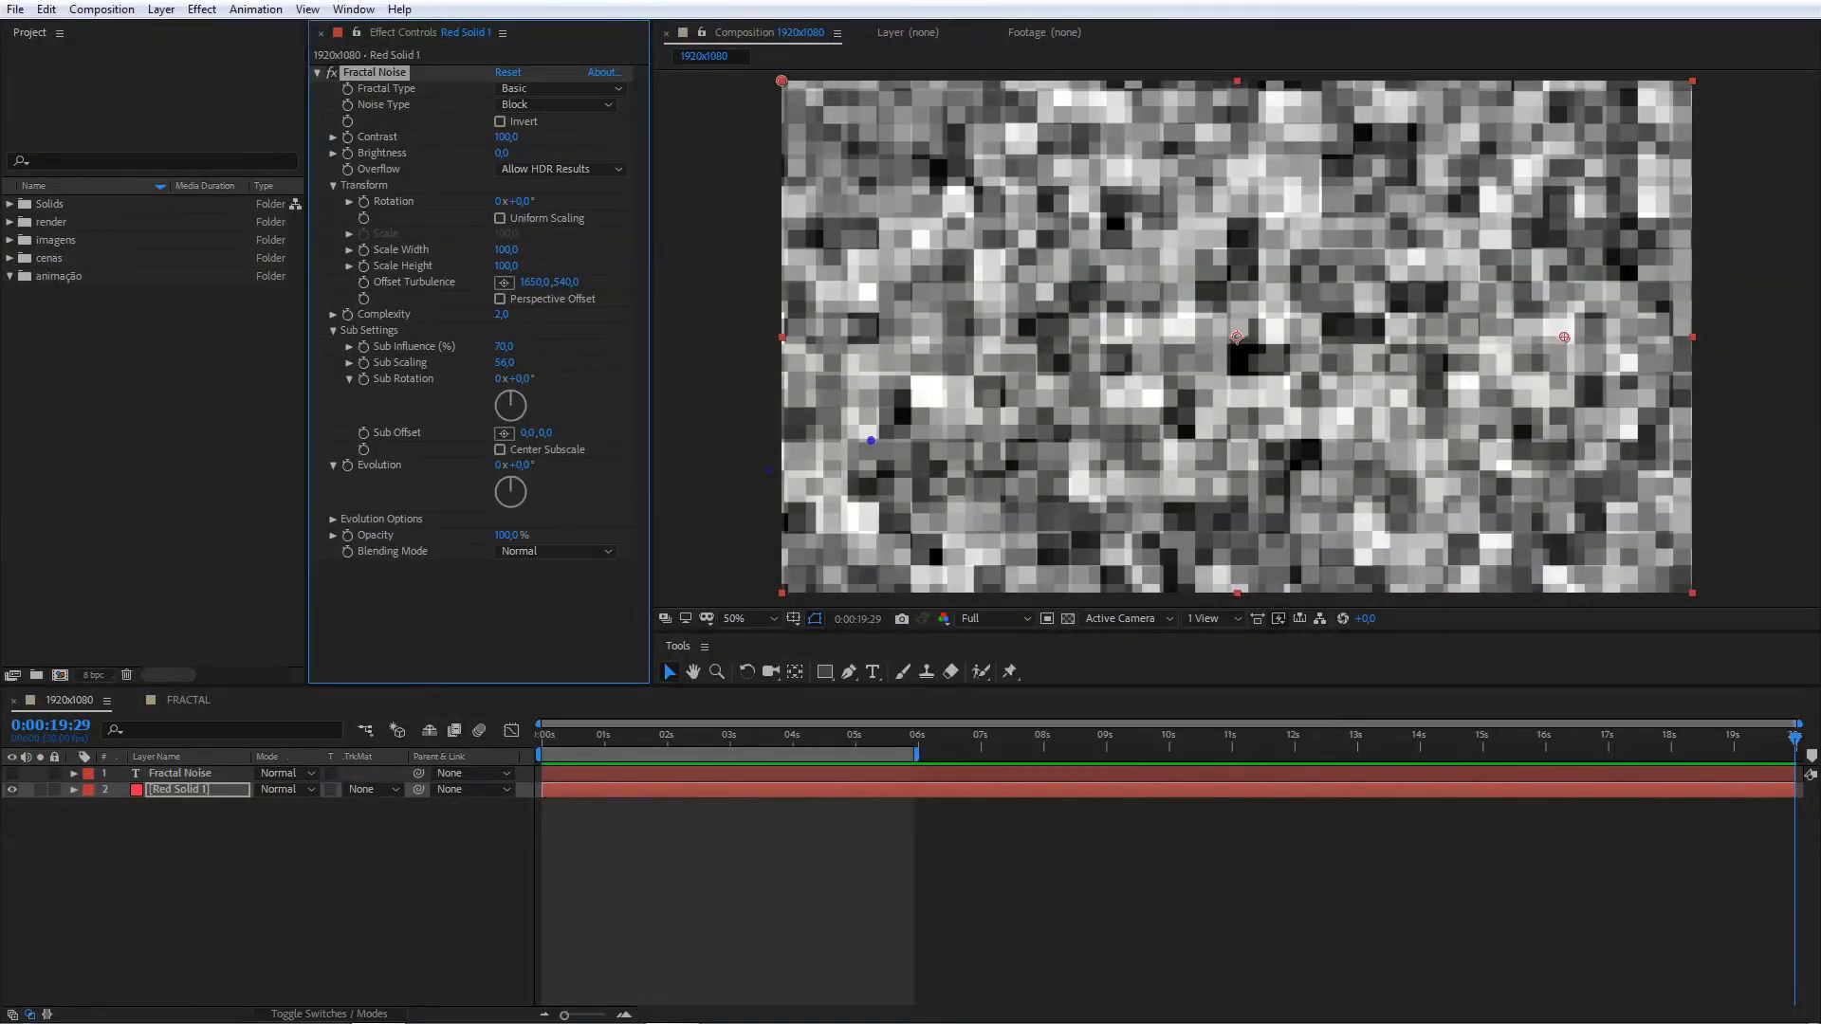
left_click_drag(425, 73, 698, 12)
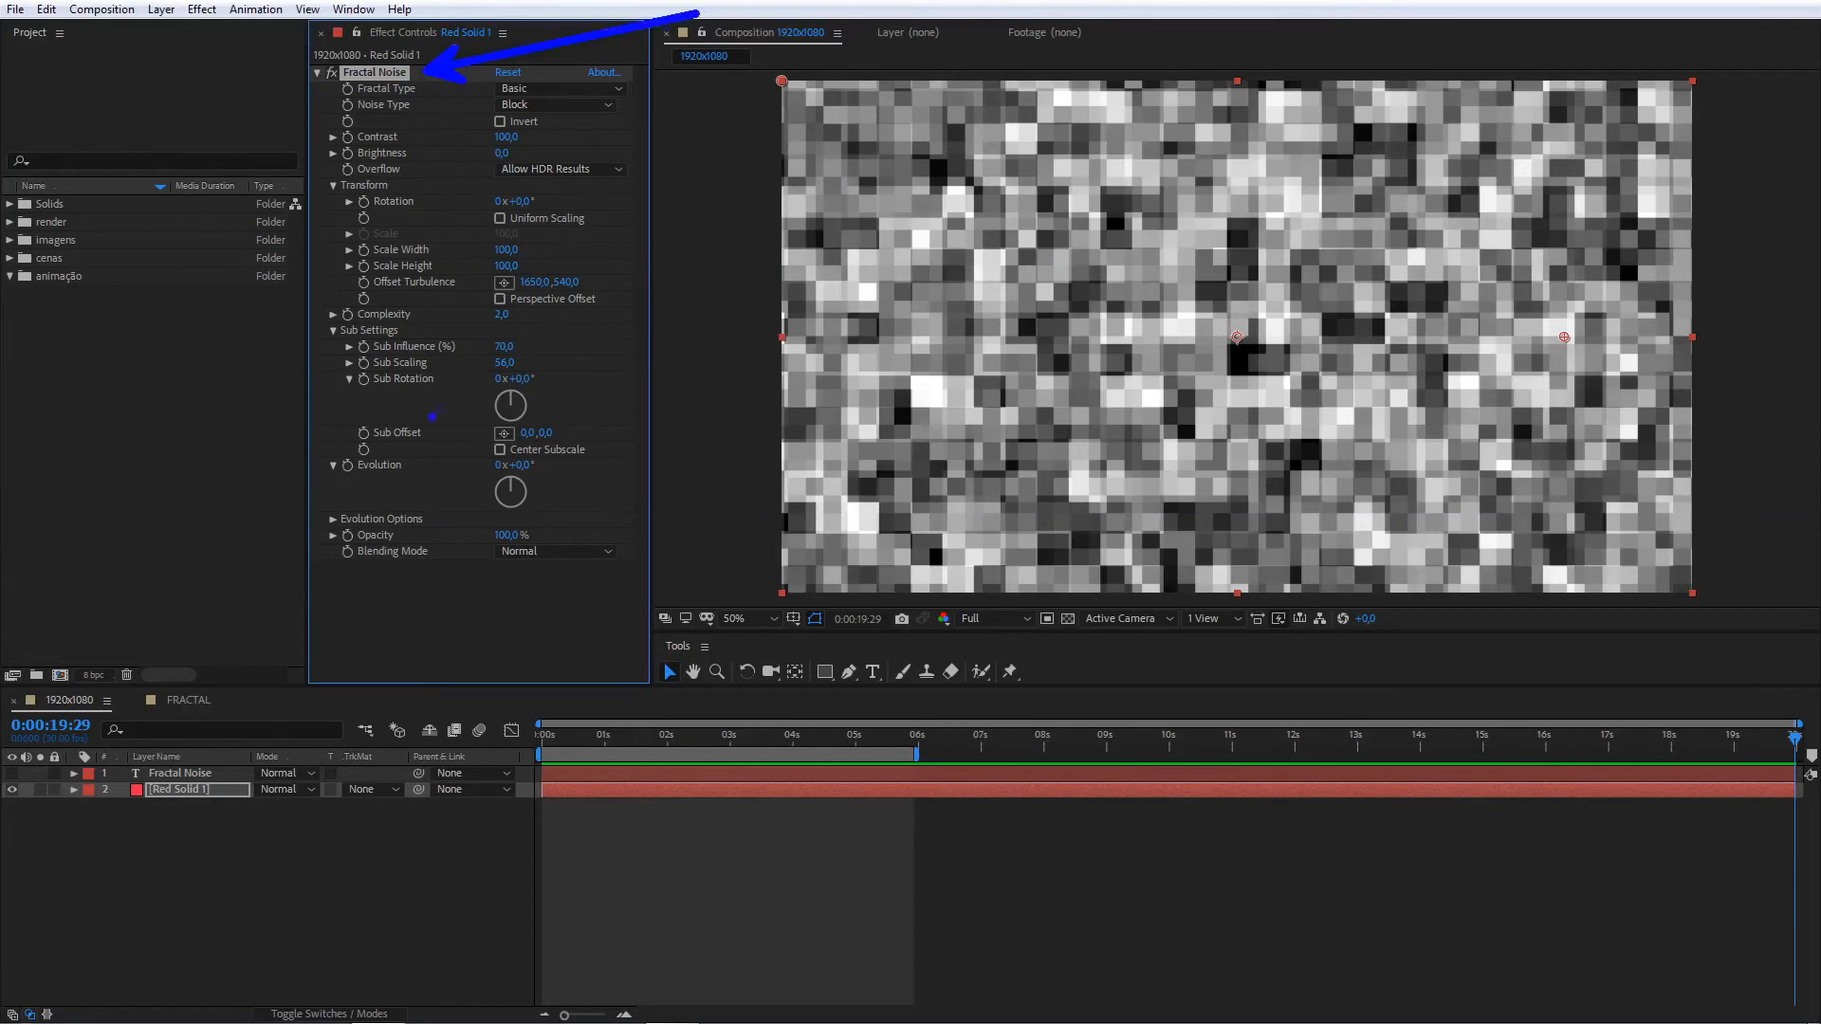
left_click_drag(410, 465, 738, 416)
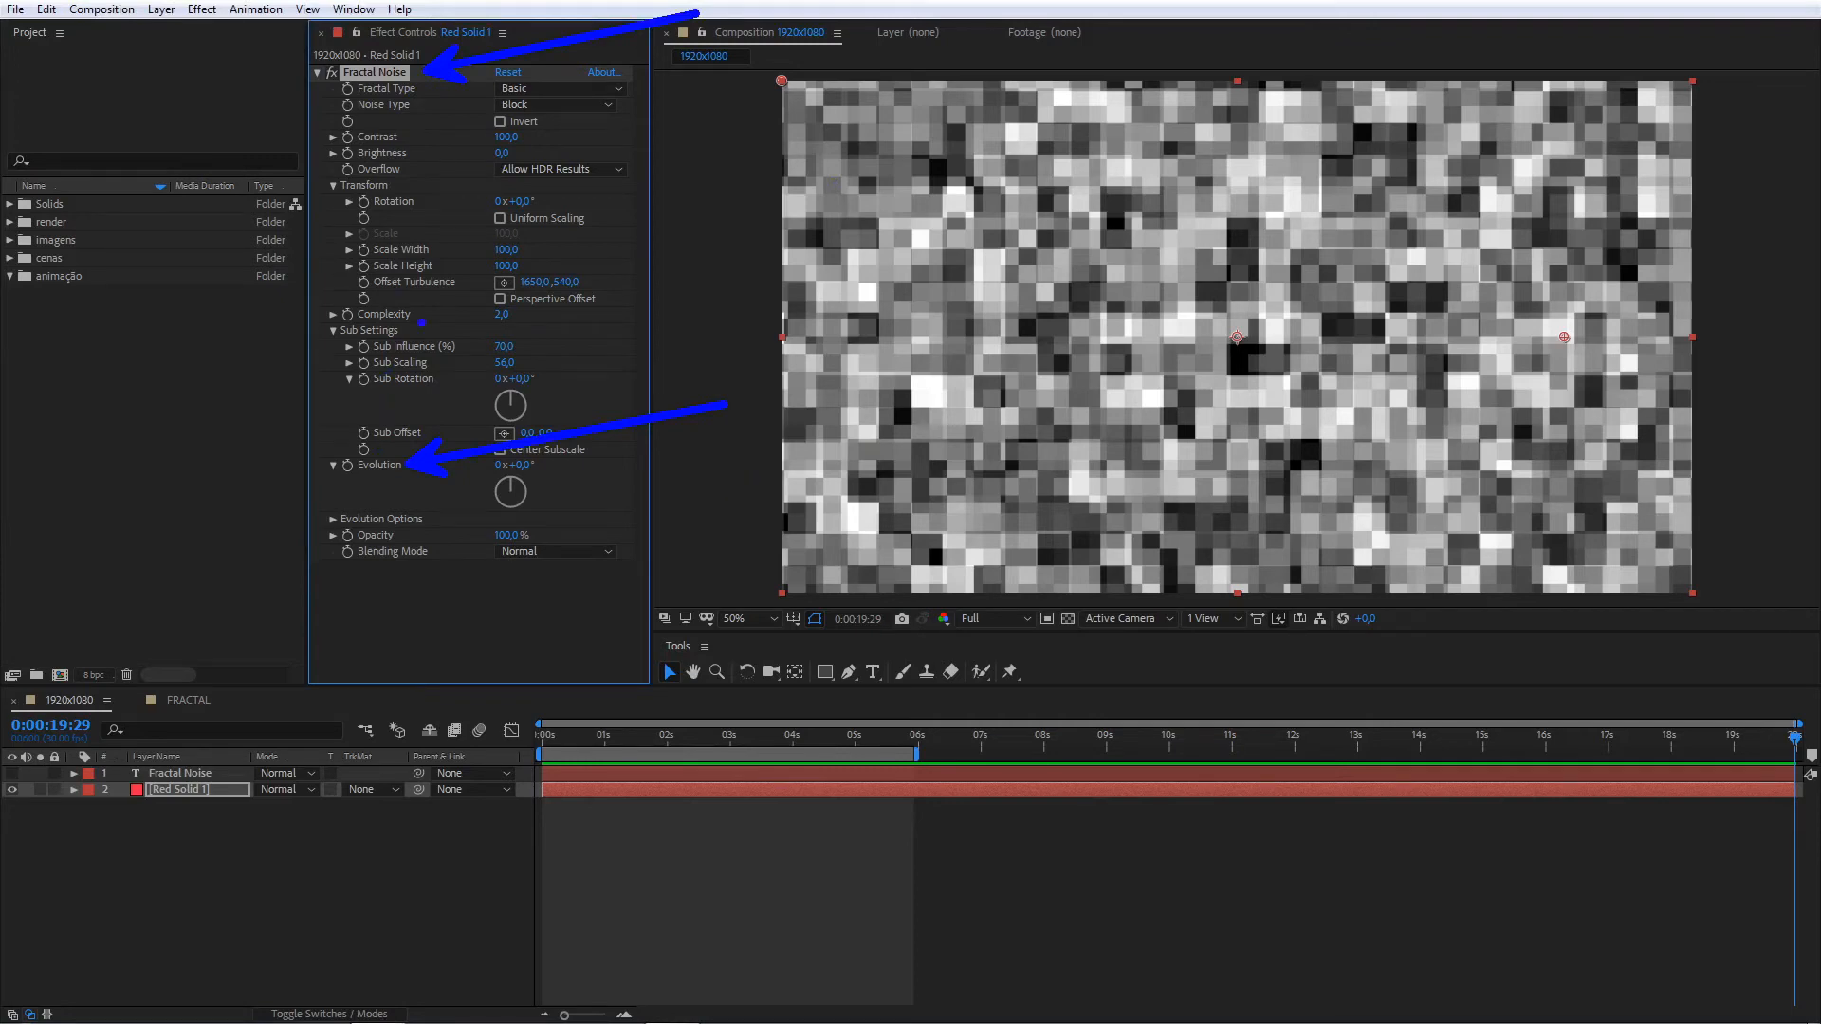
left_click_drag(418, 309, 506, 231)
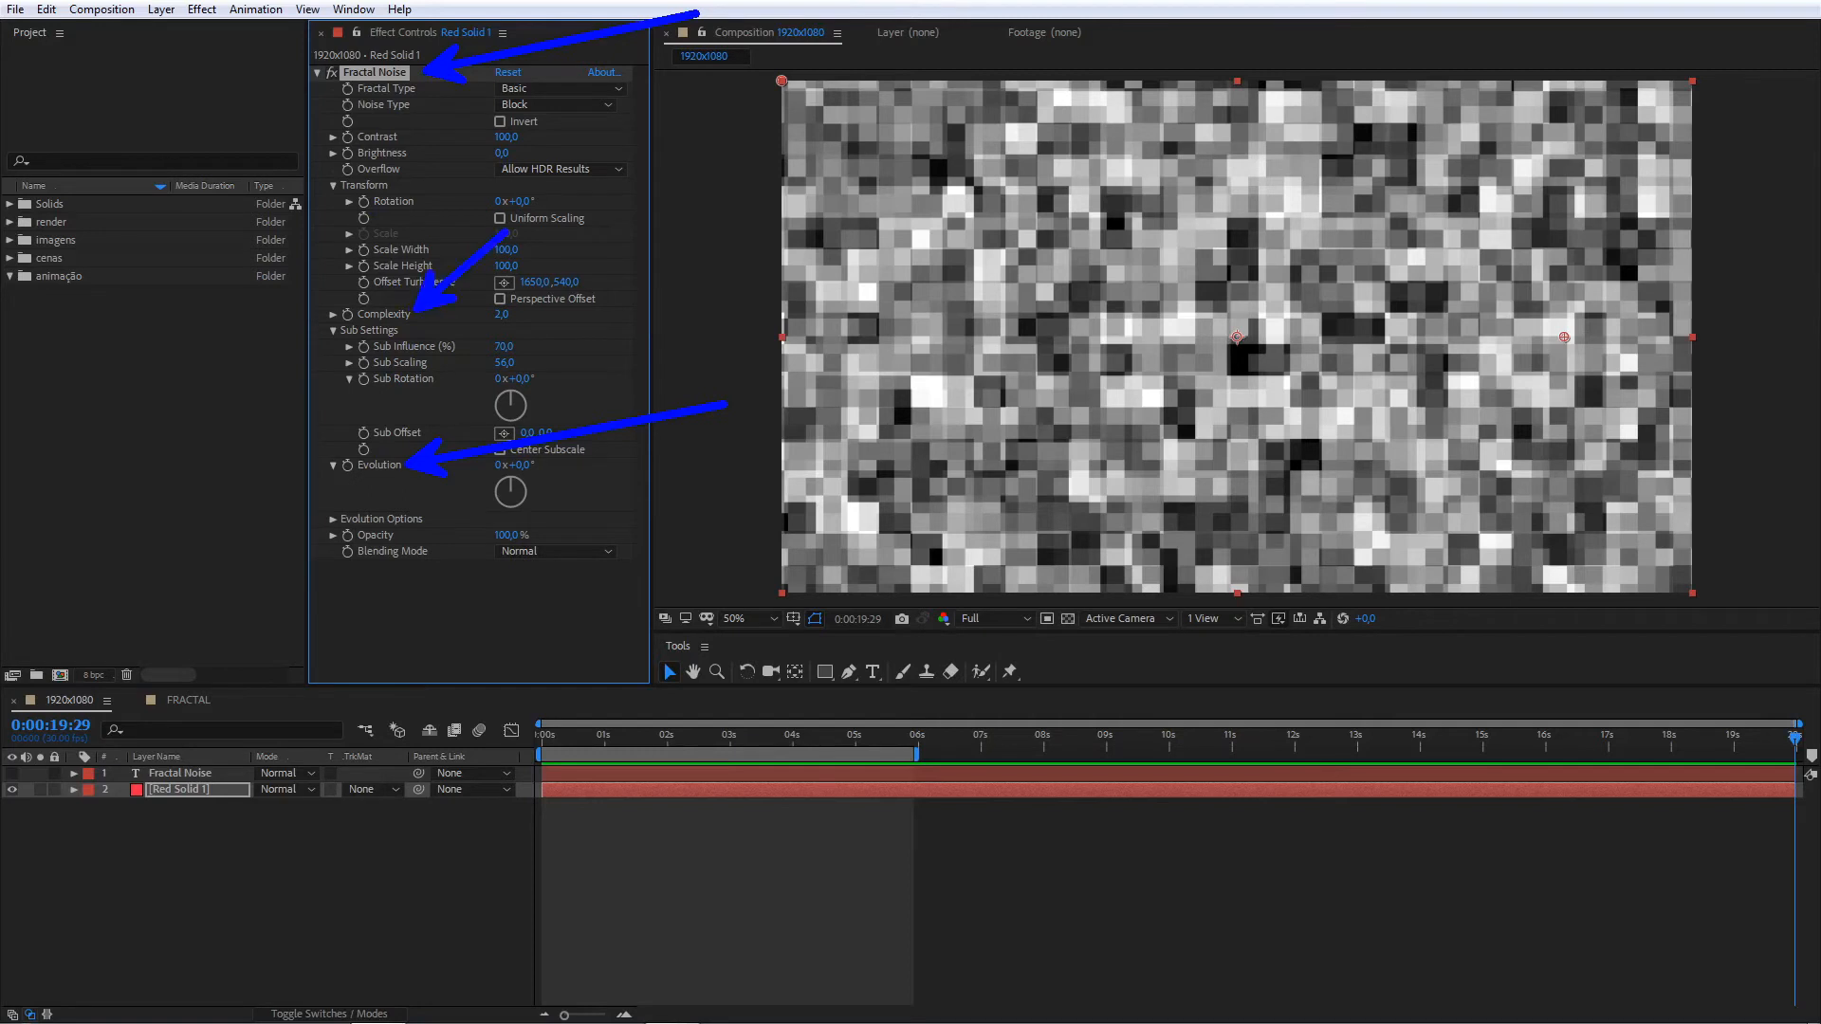
mouse_move(330, 70)
left_mouse_down()
mouse_move(560, 121)
mouse_move(652, 118)
left_mouse_up()
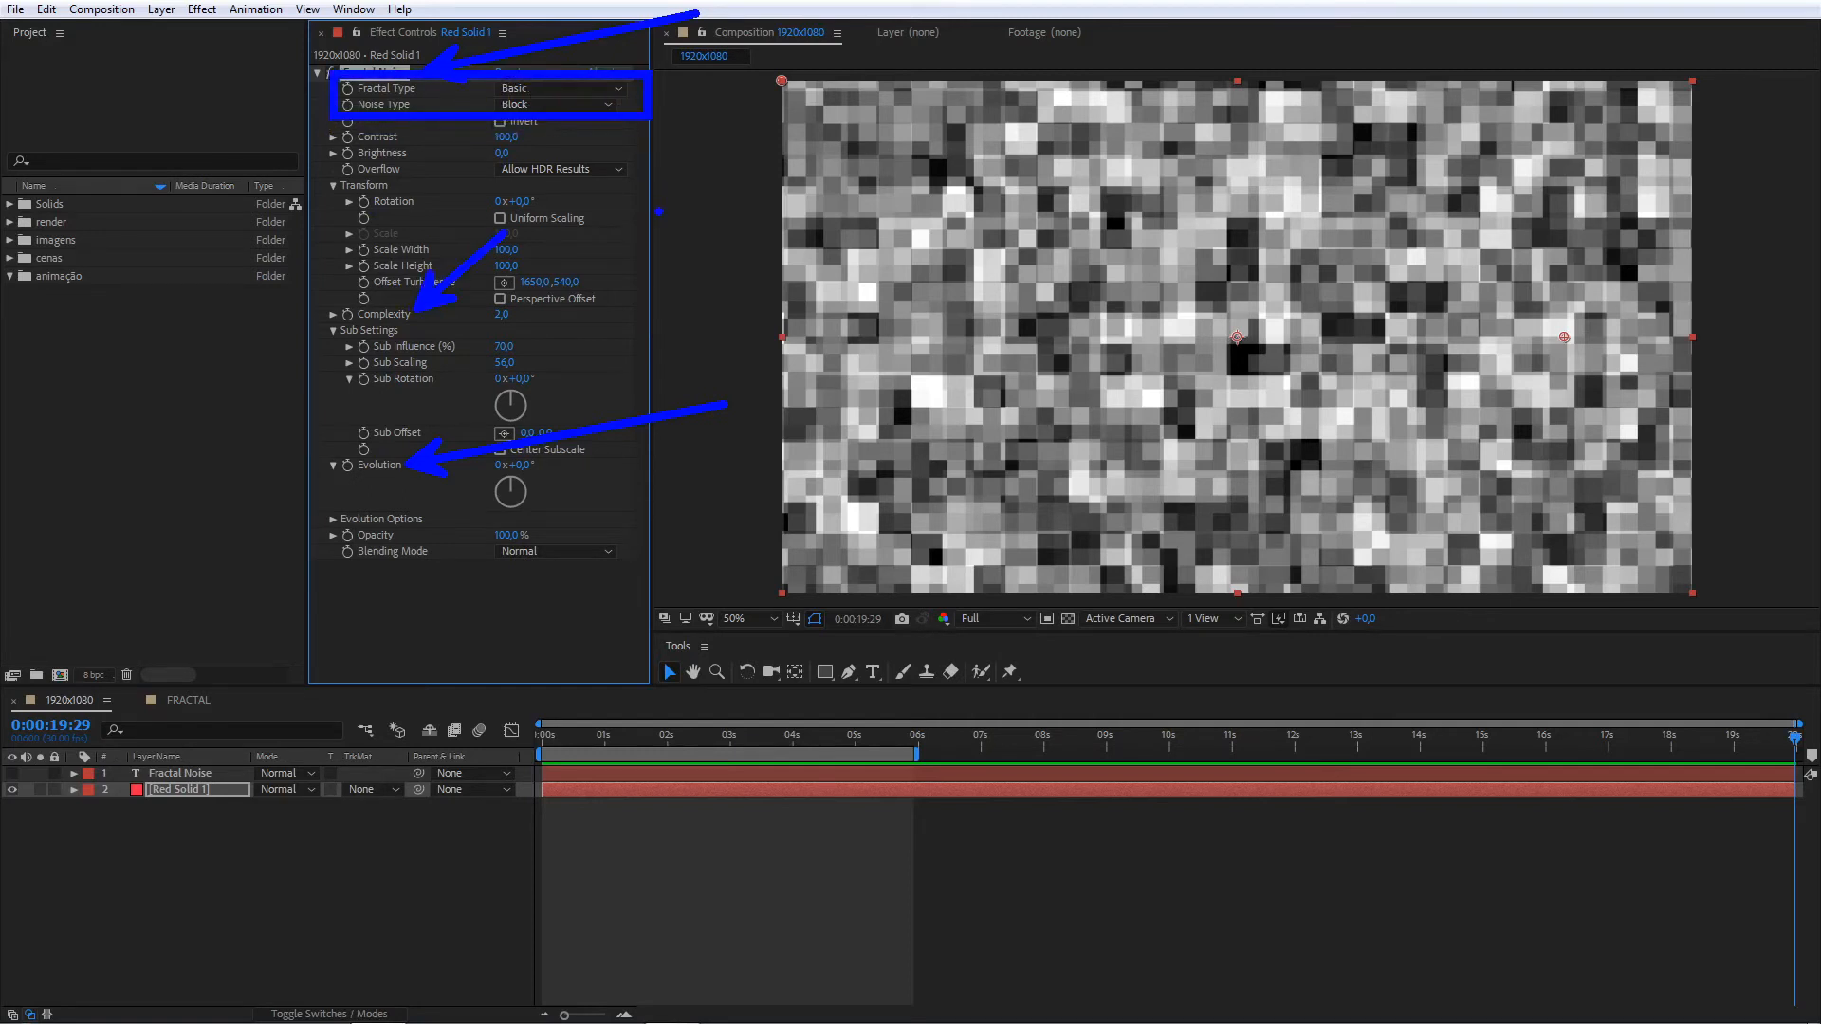
key("Escape")
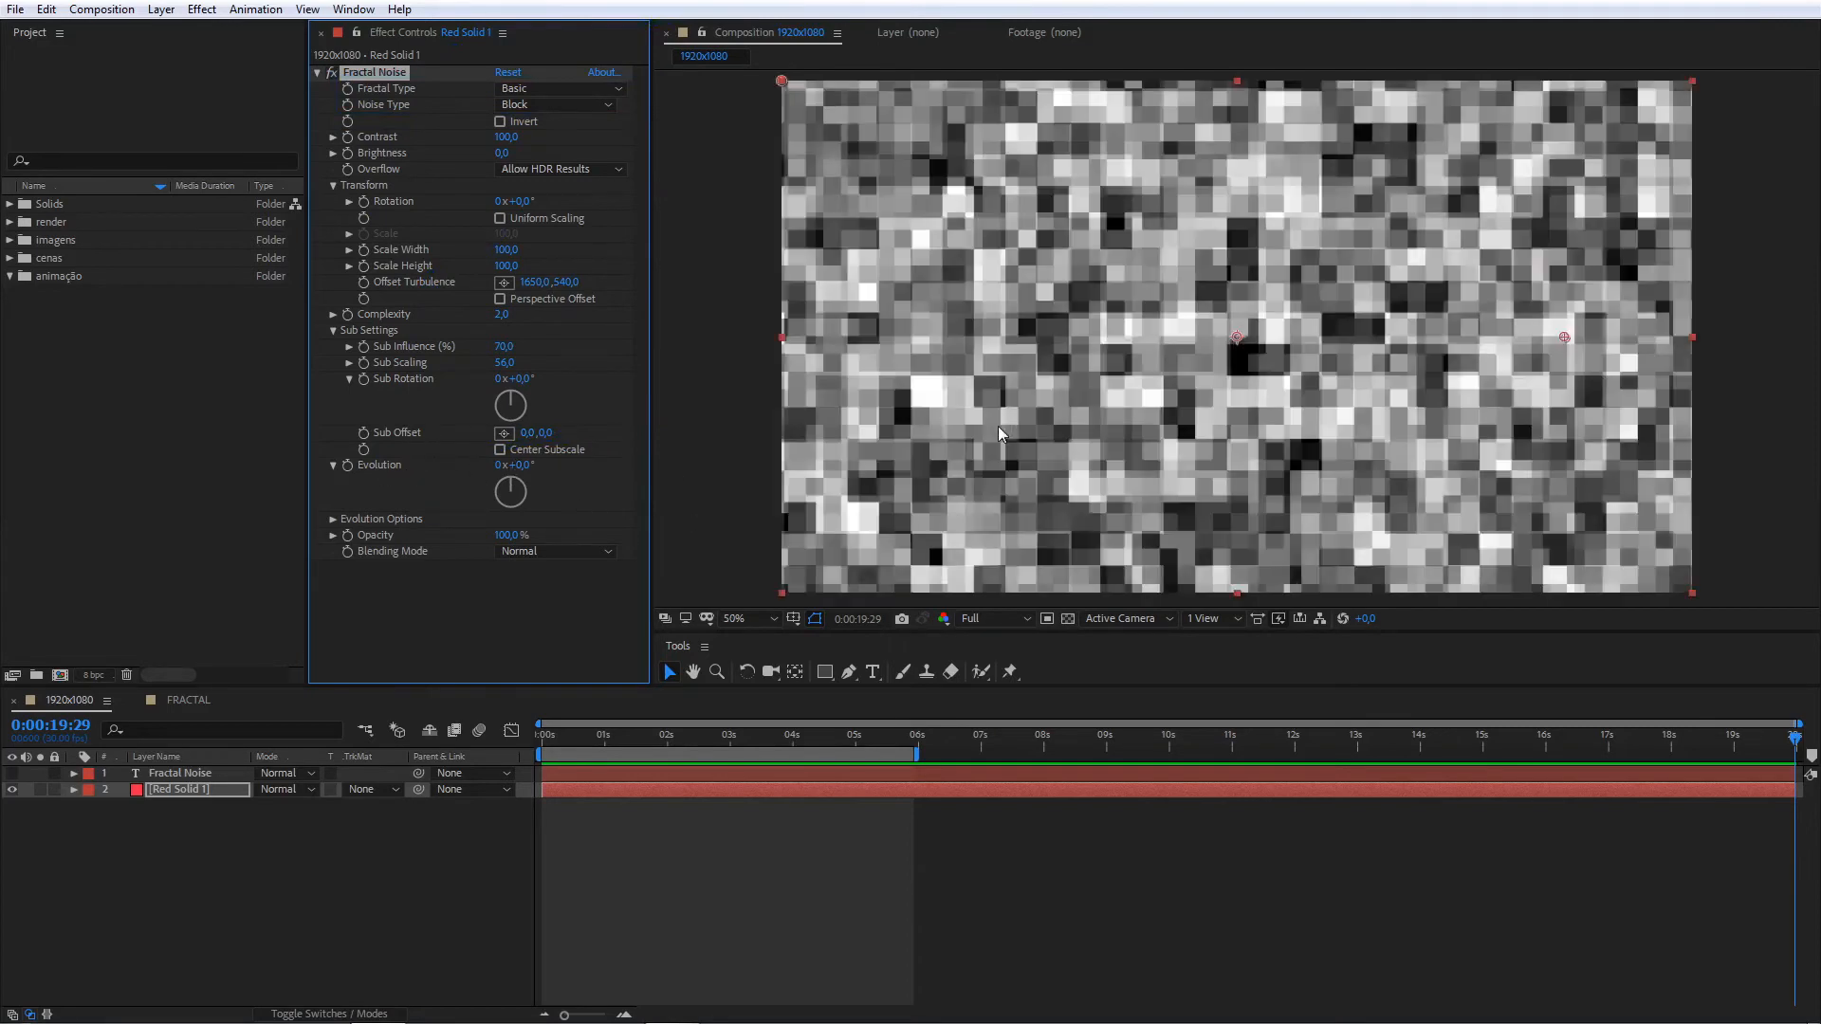
- Set the Fractal Noise complexity to 1 and try increasing the Evolution angle twice, undoing each change
key("comma")
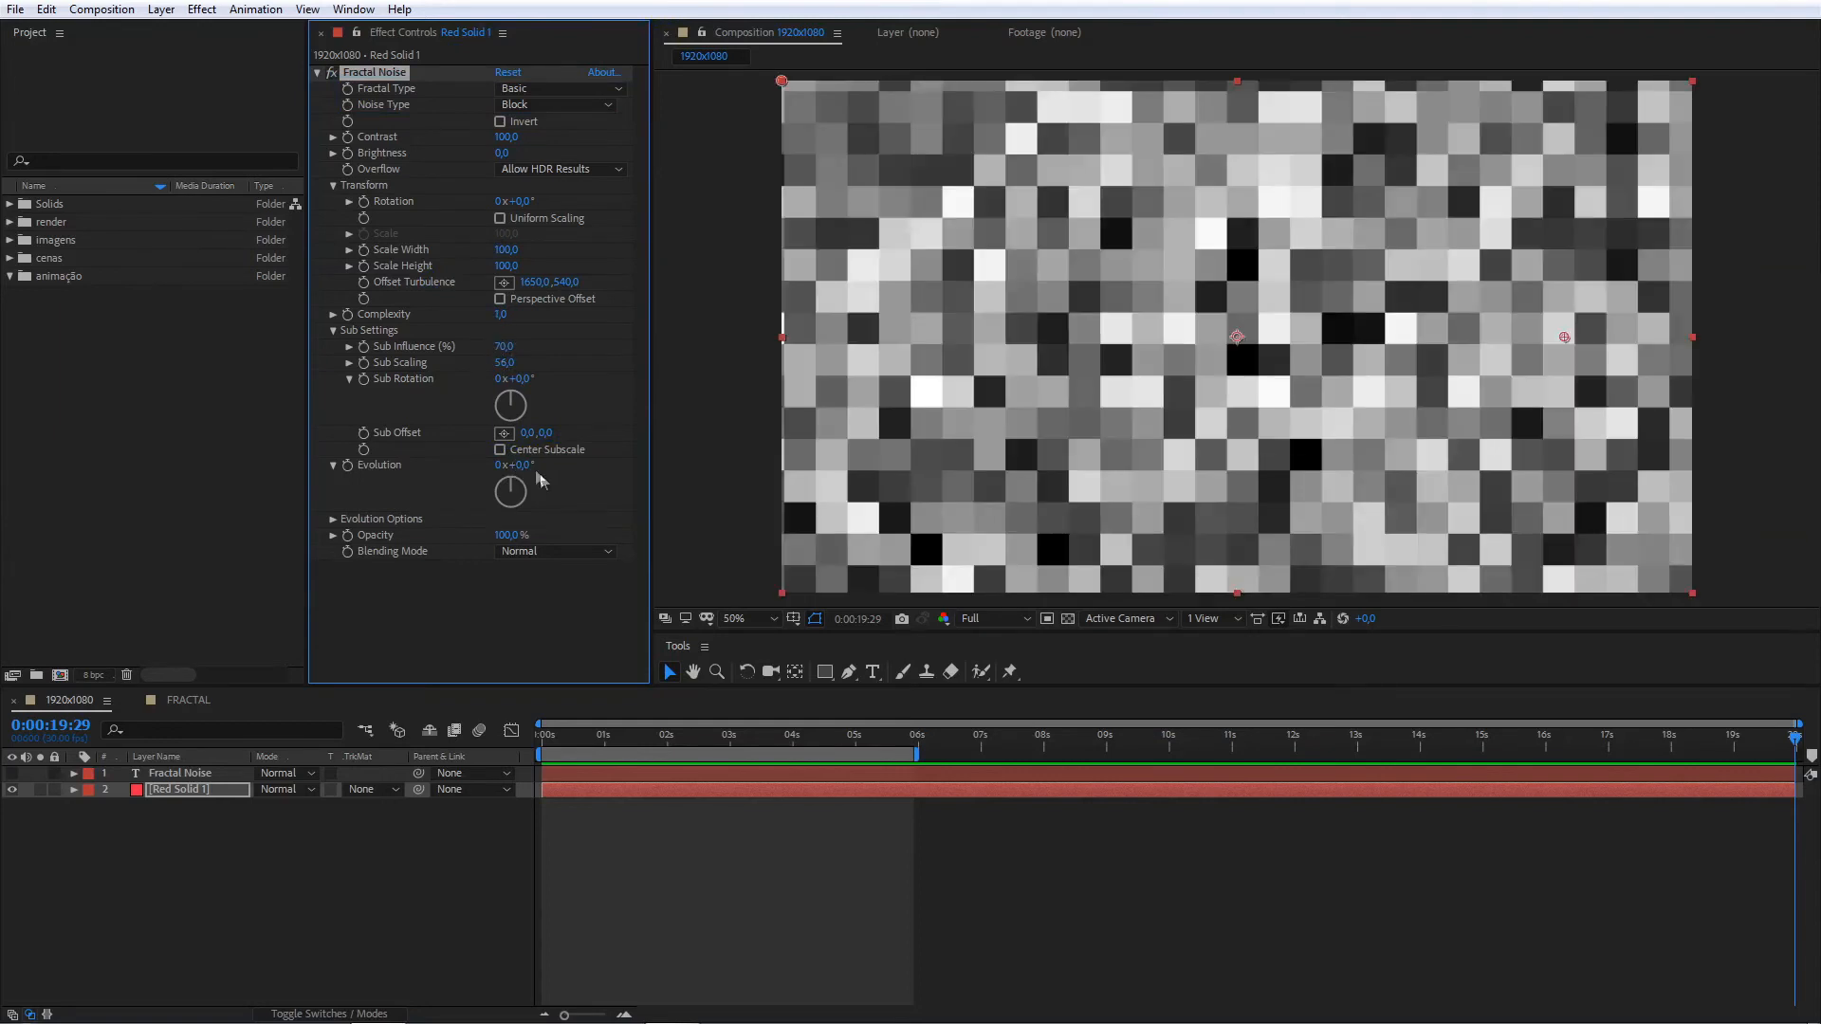
left_click_drag(519, 465, 528, 465)
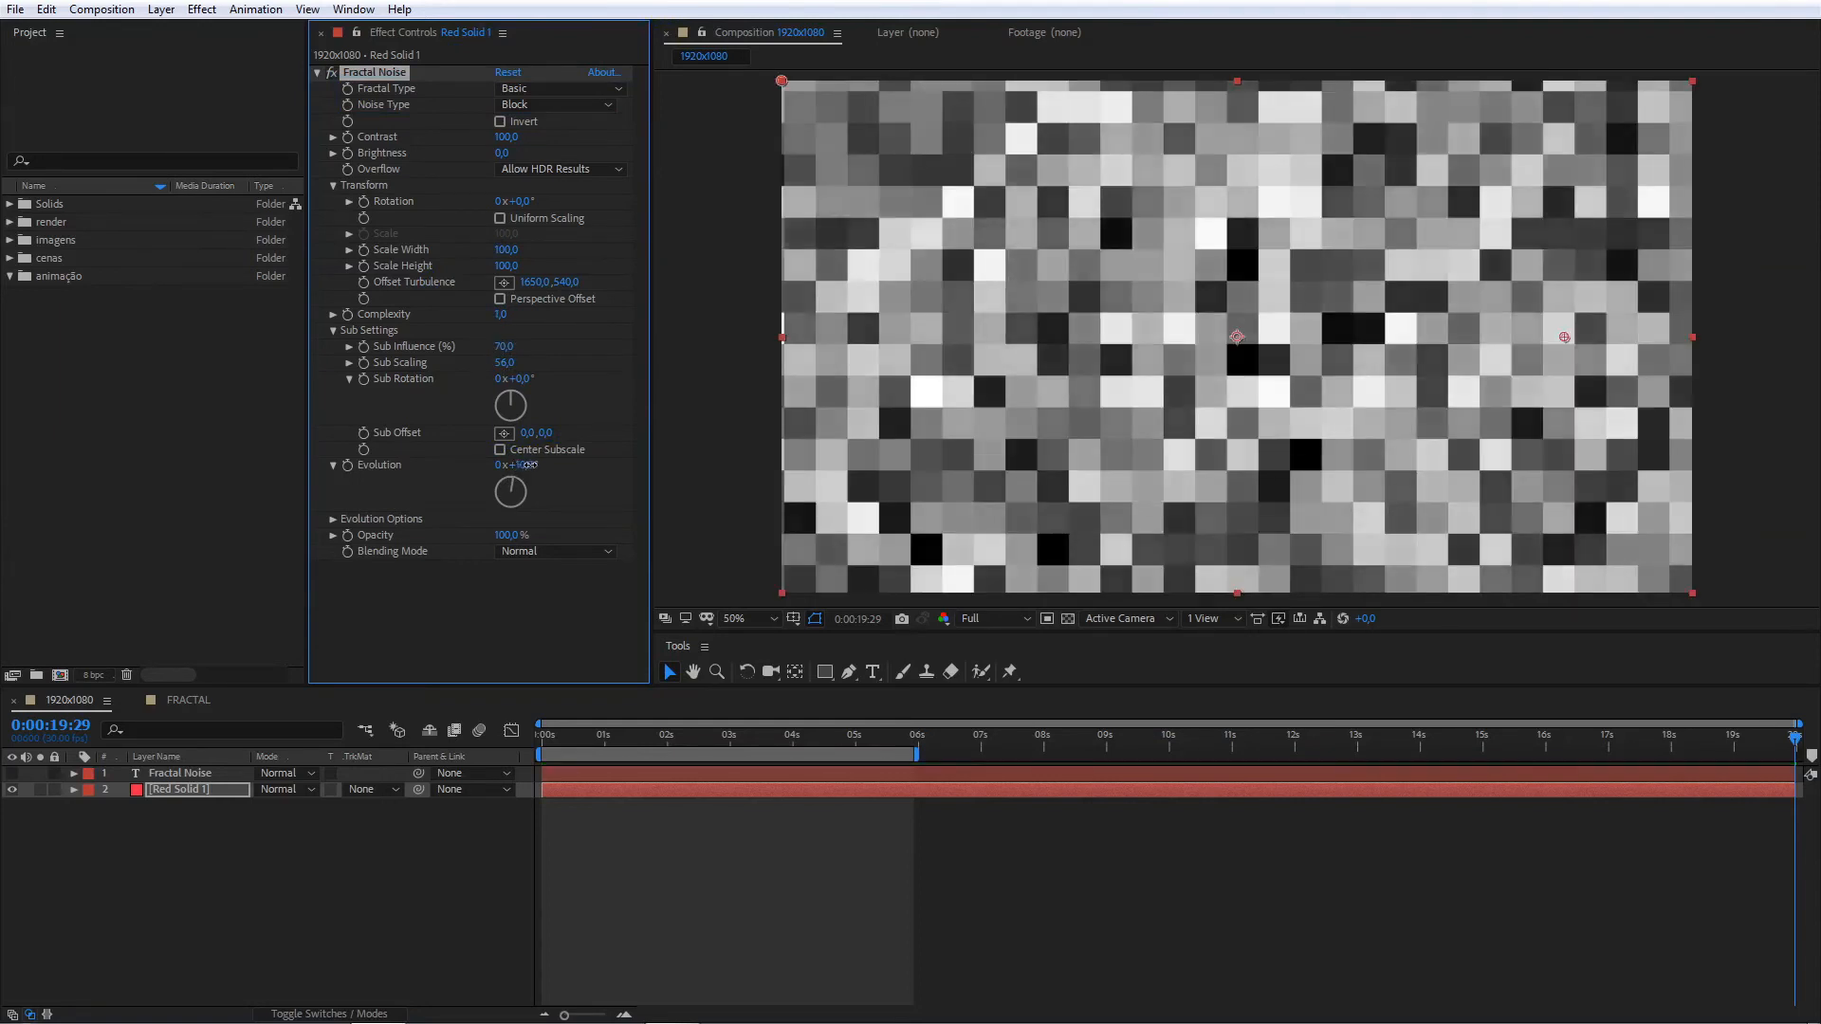
key("ctrl+z")
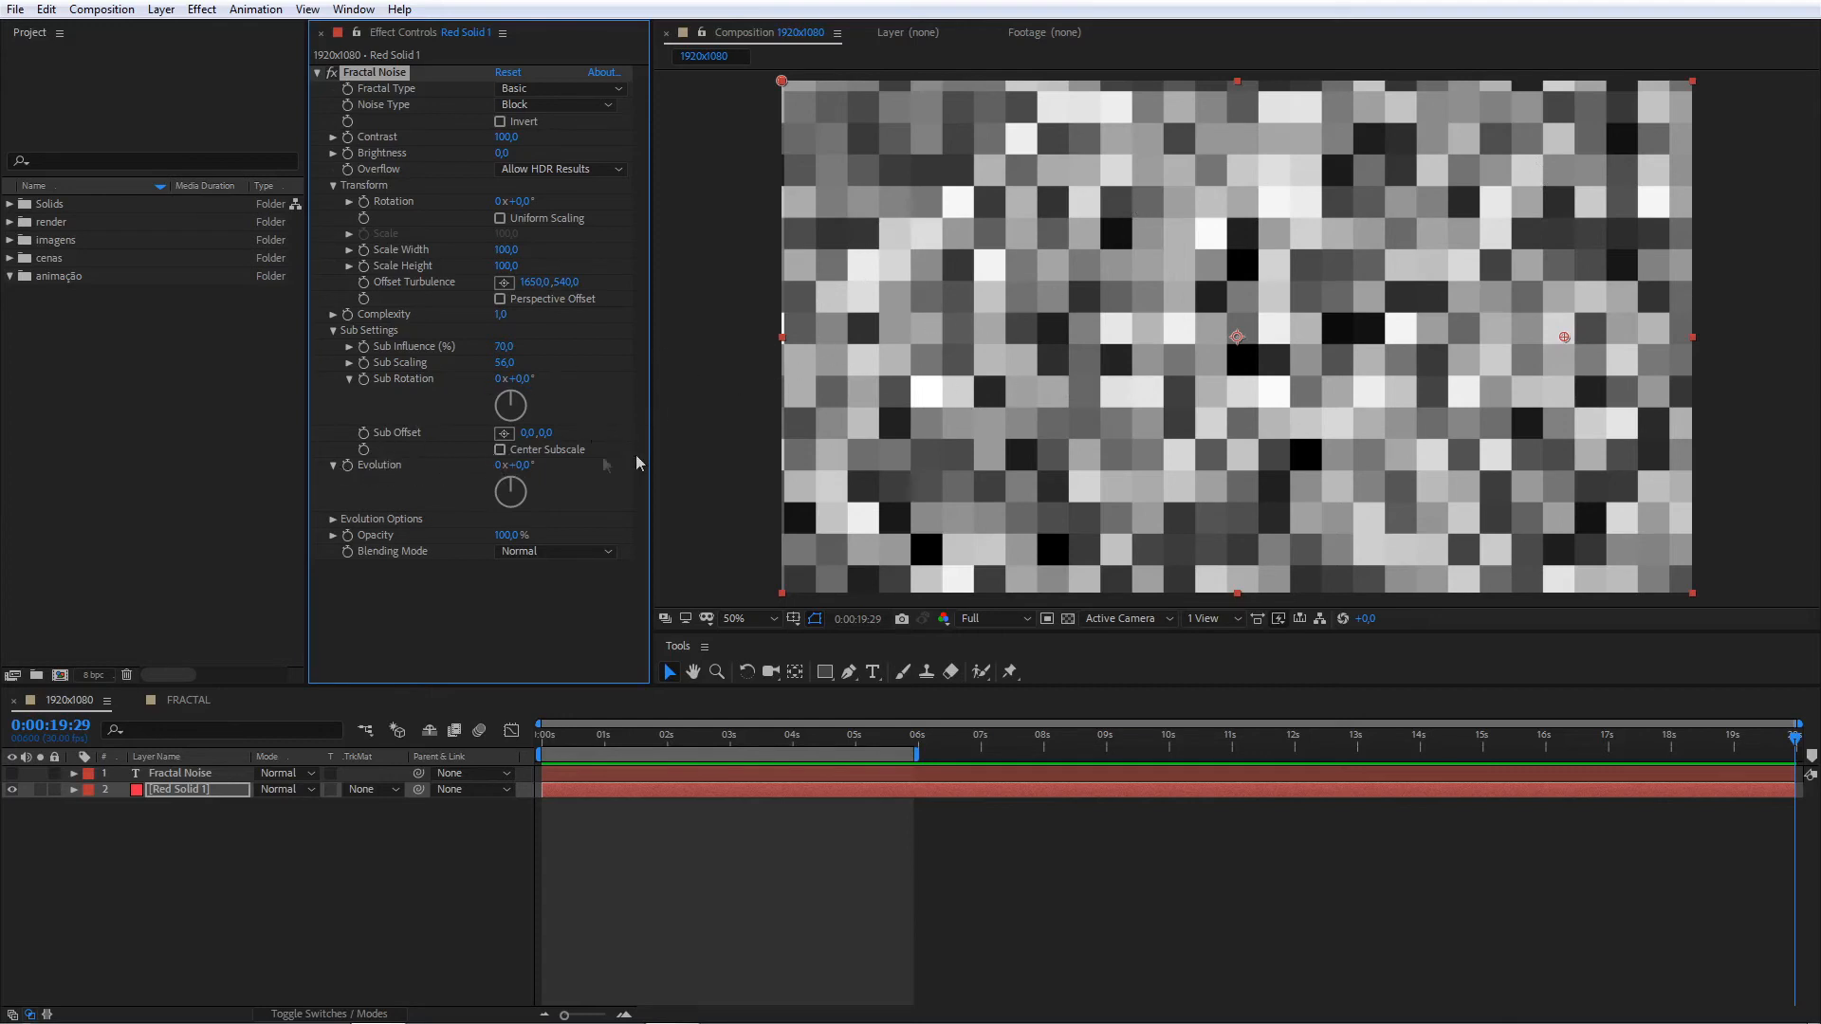
left_click_drag(523, 465, 1318, 446)
key("ctrl+z")
- Add the expression "time * 100" to the Evolution property of the Fractal Noise effect
left_click(346, 466, "alt")
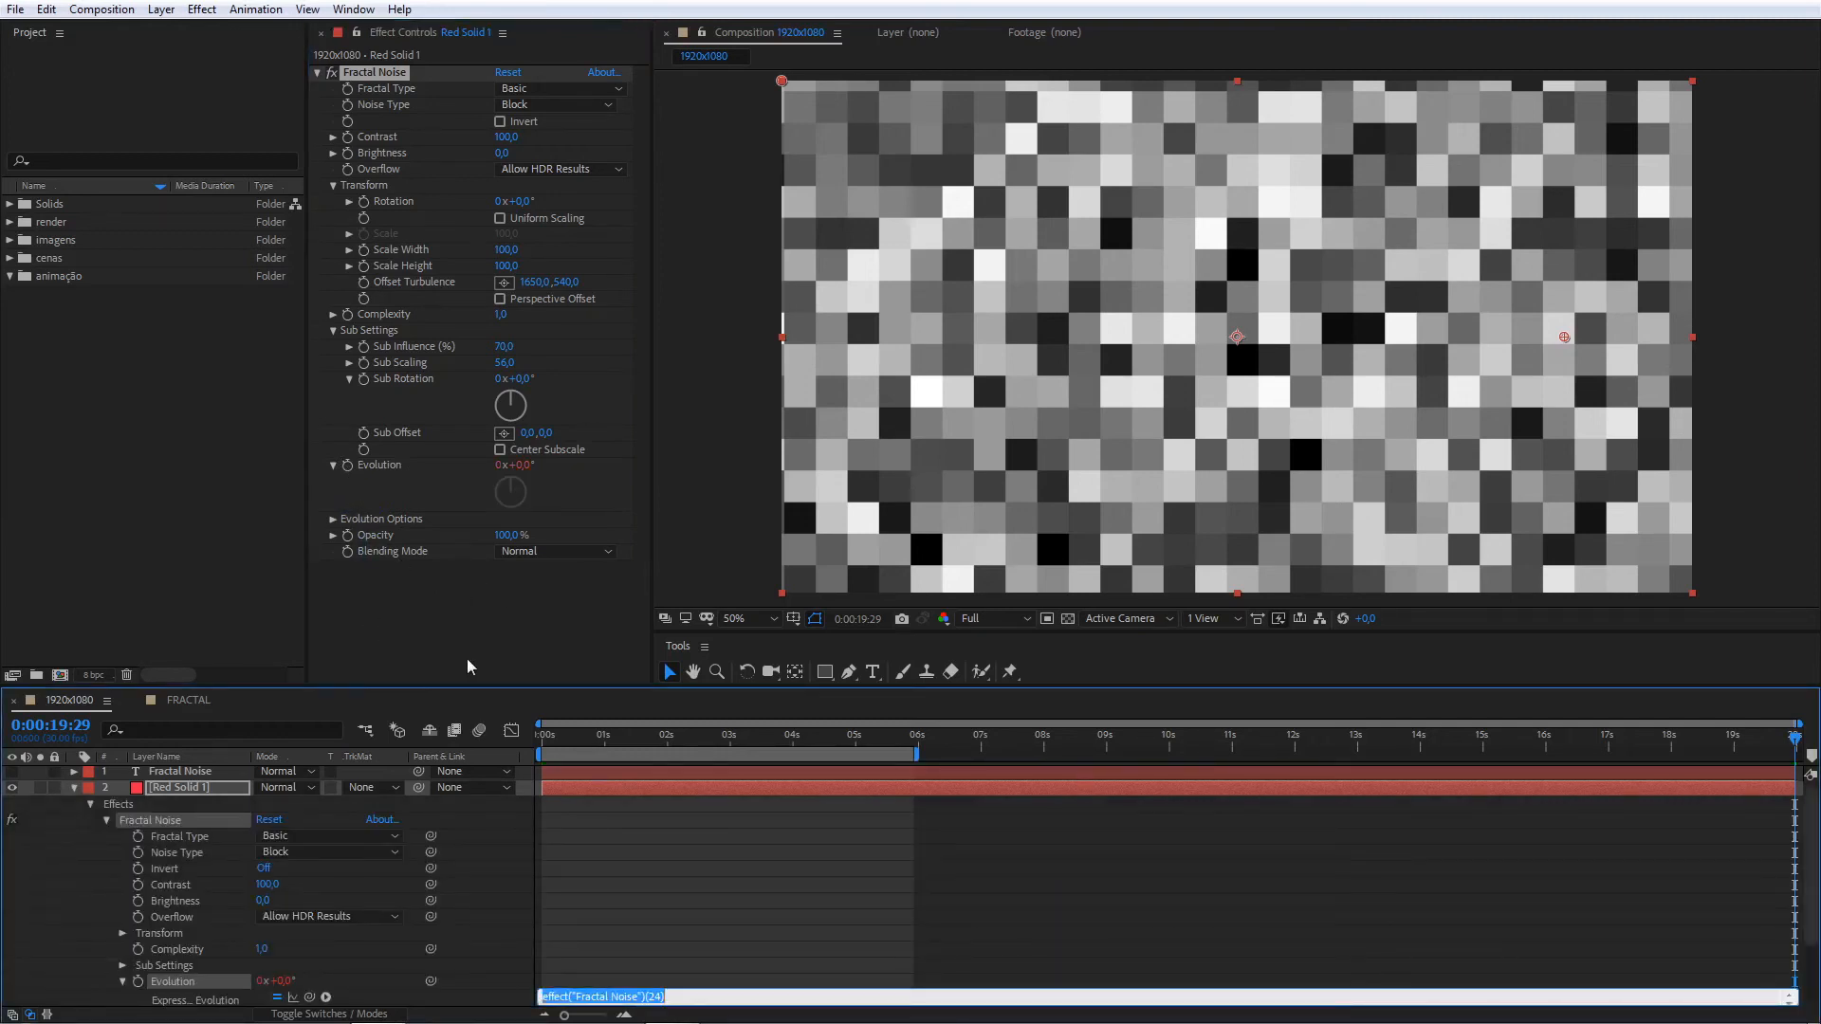
type("time *")
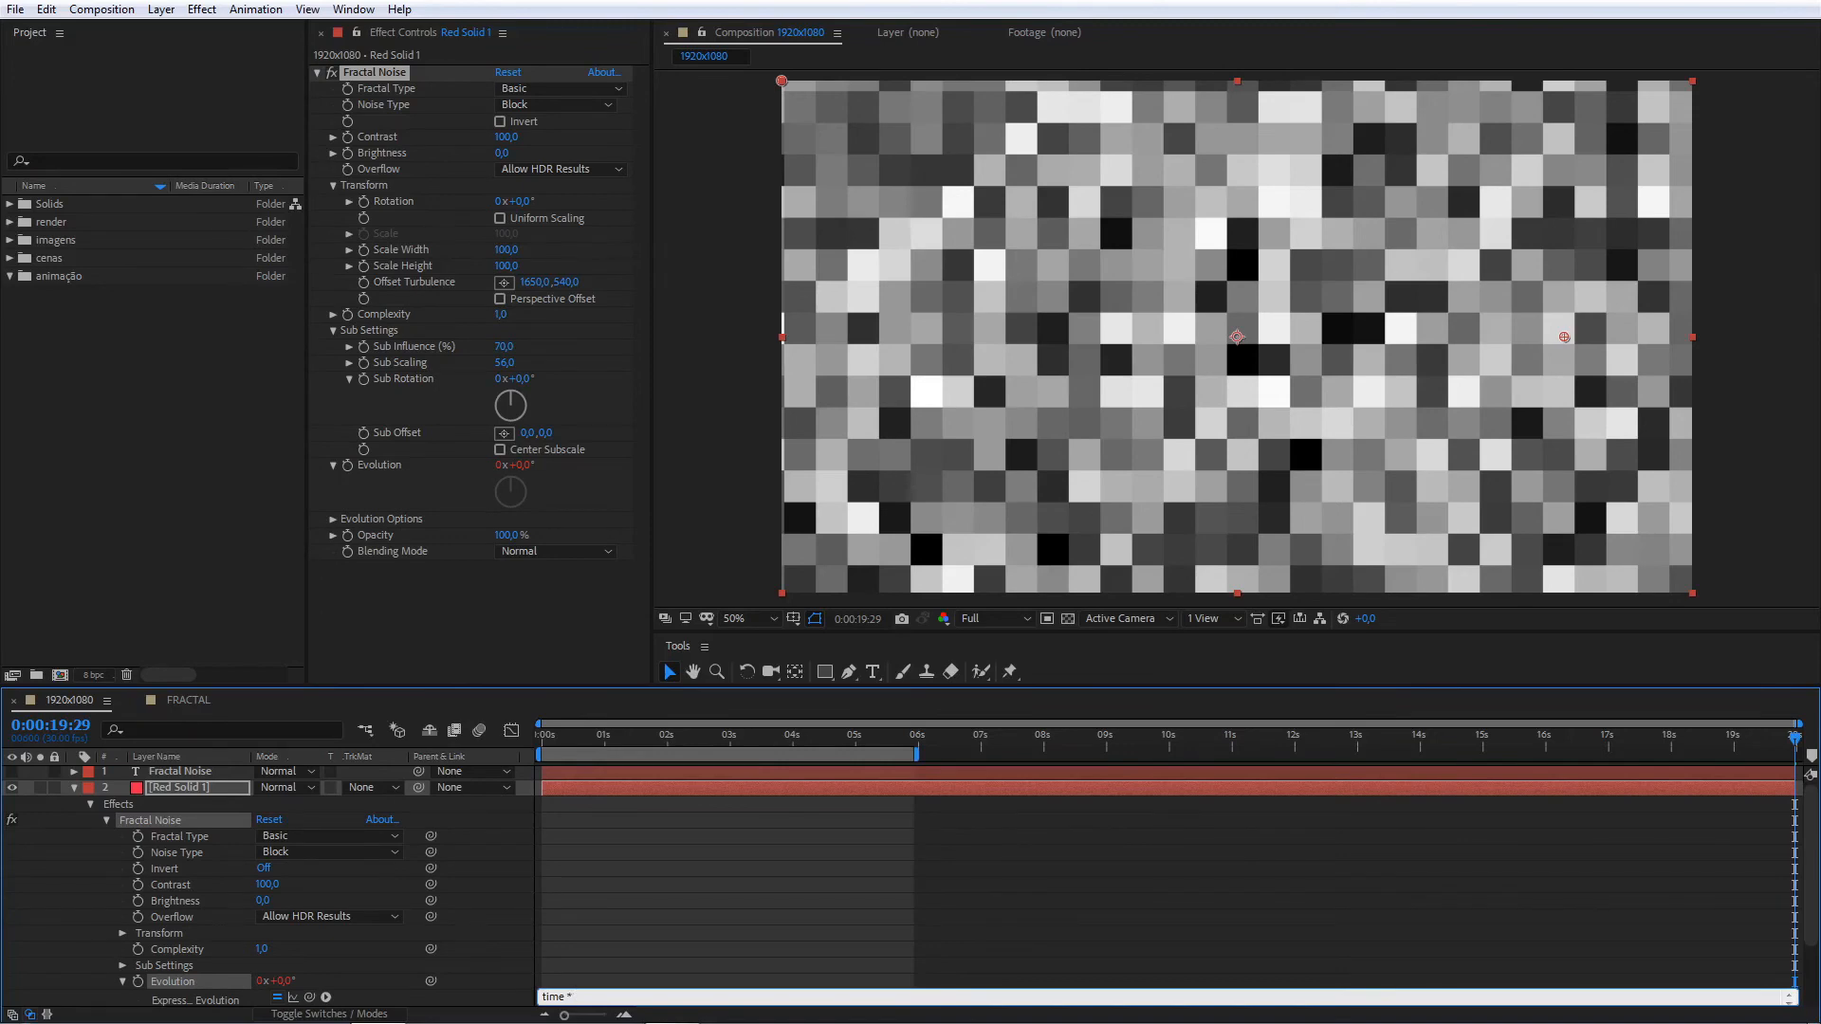
type("100")
left_click(467, 666)
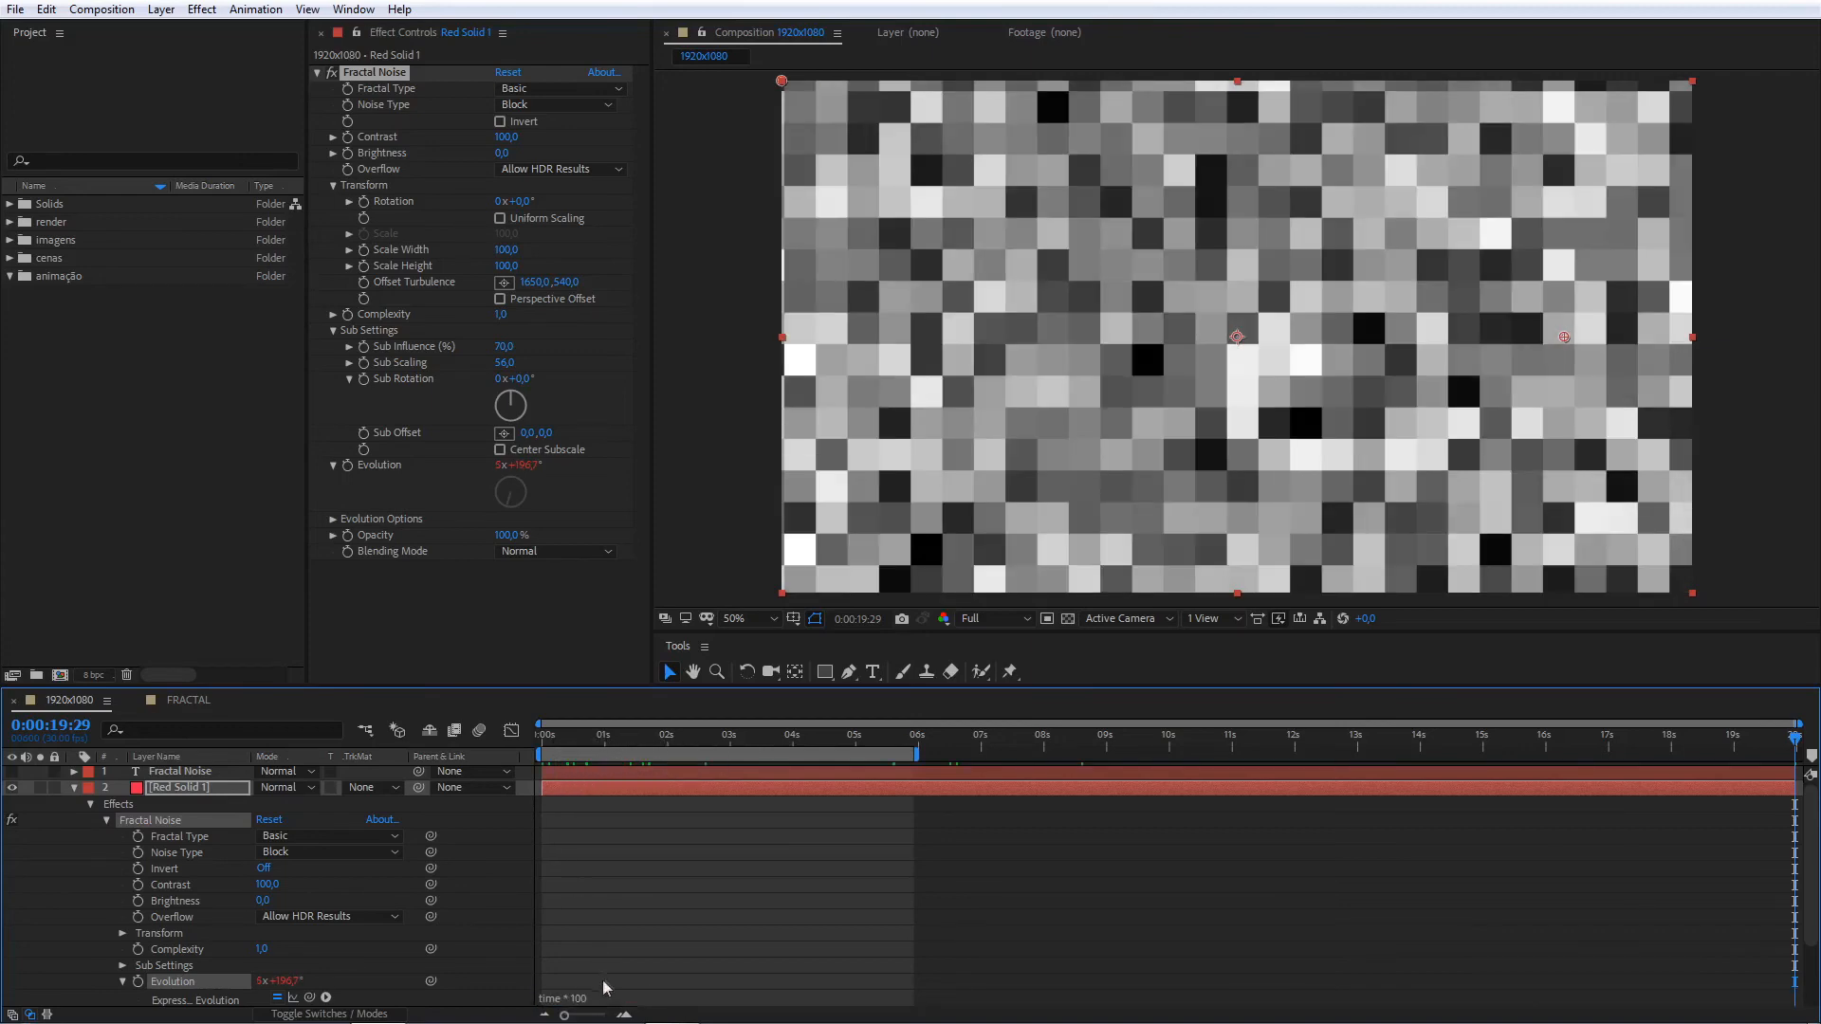
- Preview the evolving noise from the start of the timeline, check it around one second and return to the first frame
left_click(548, 741)
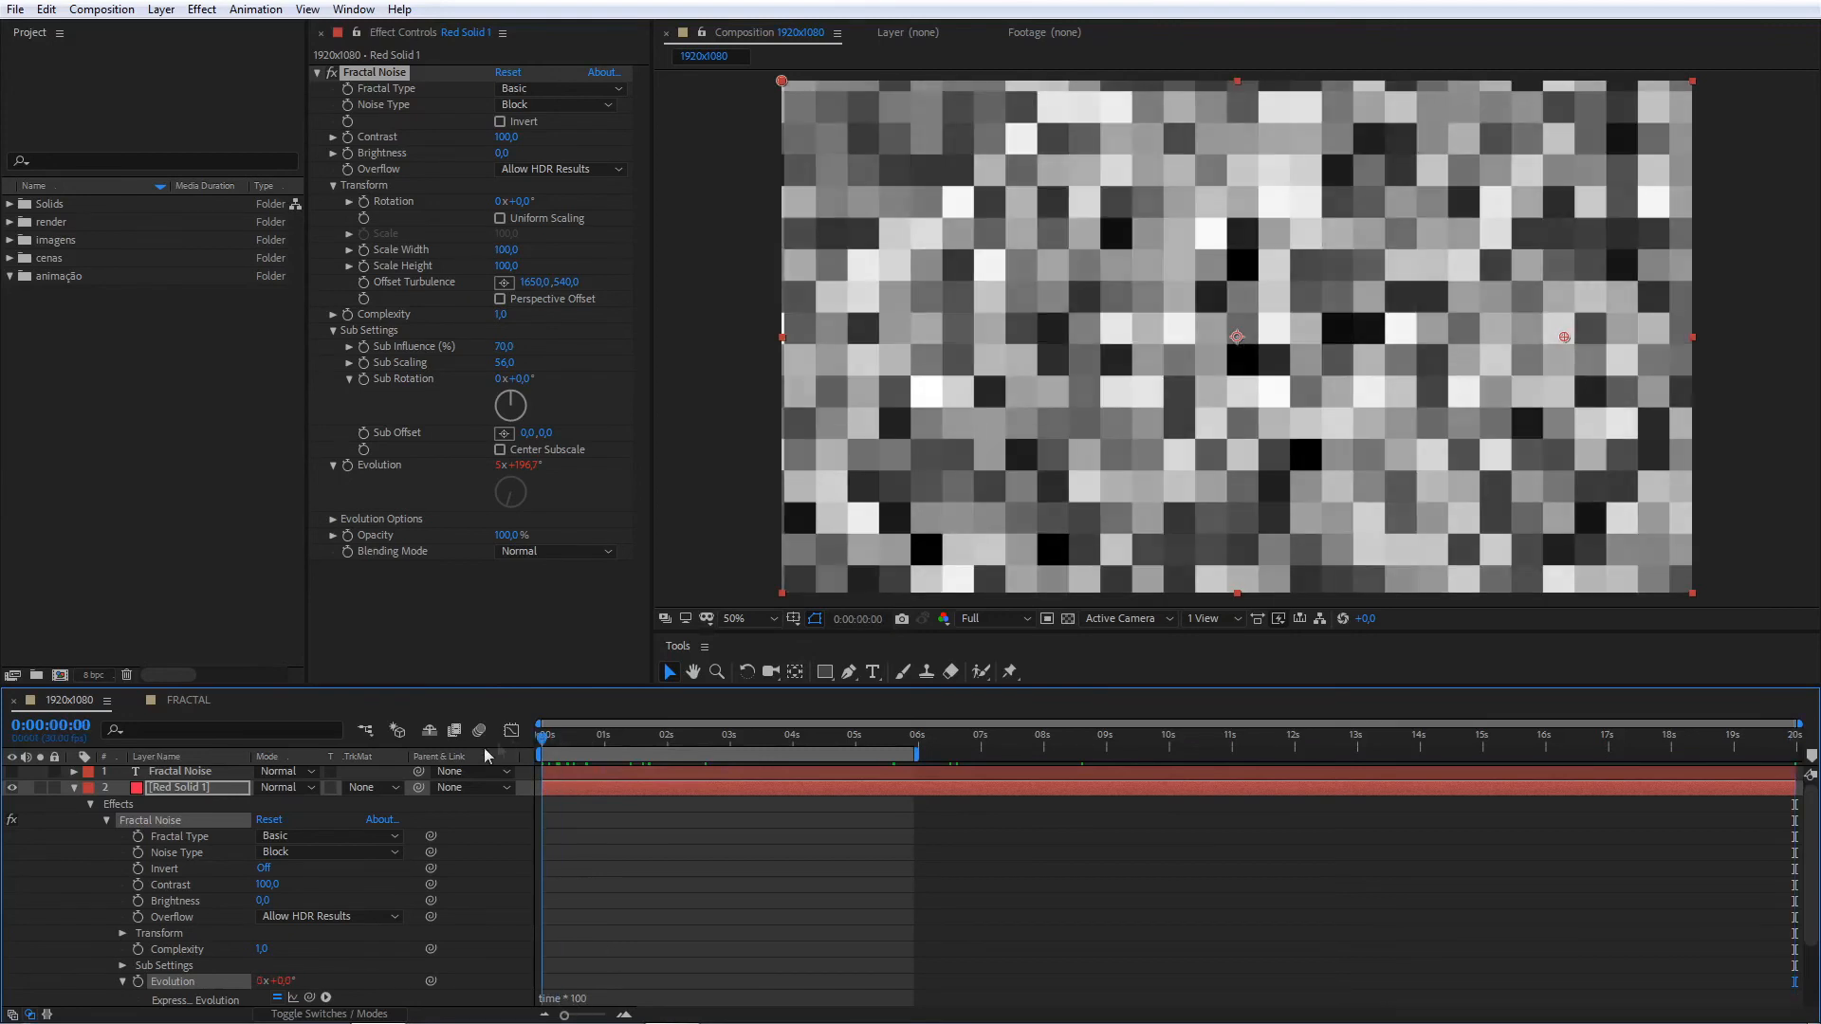
key("space")
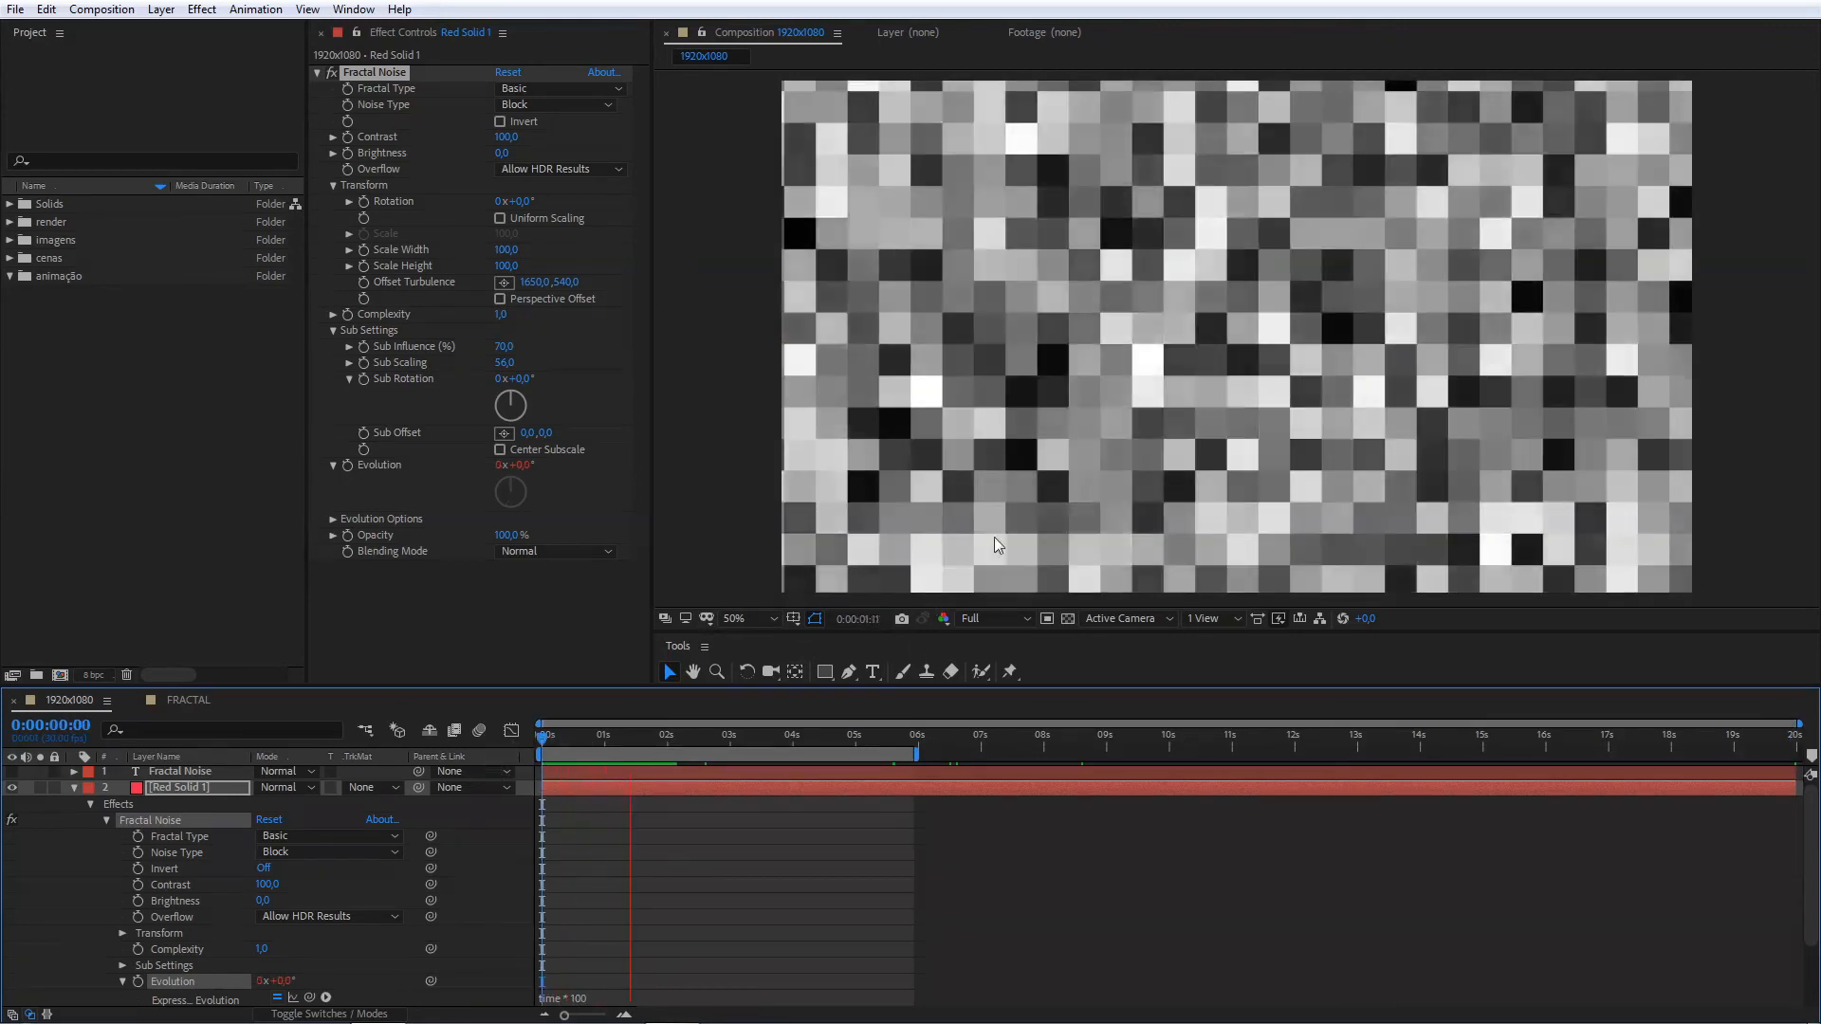
key("space")
left_click(603, 738)
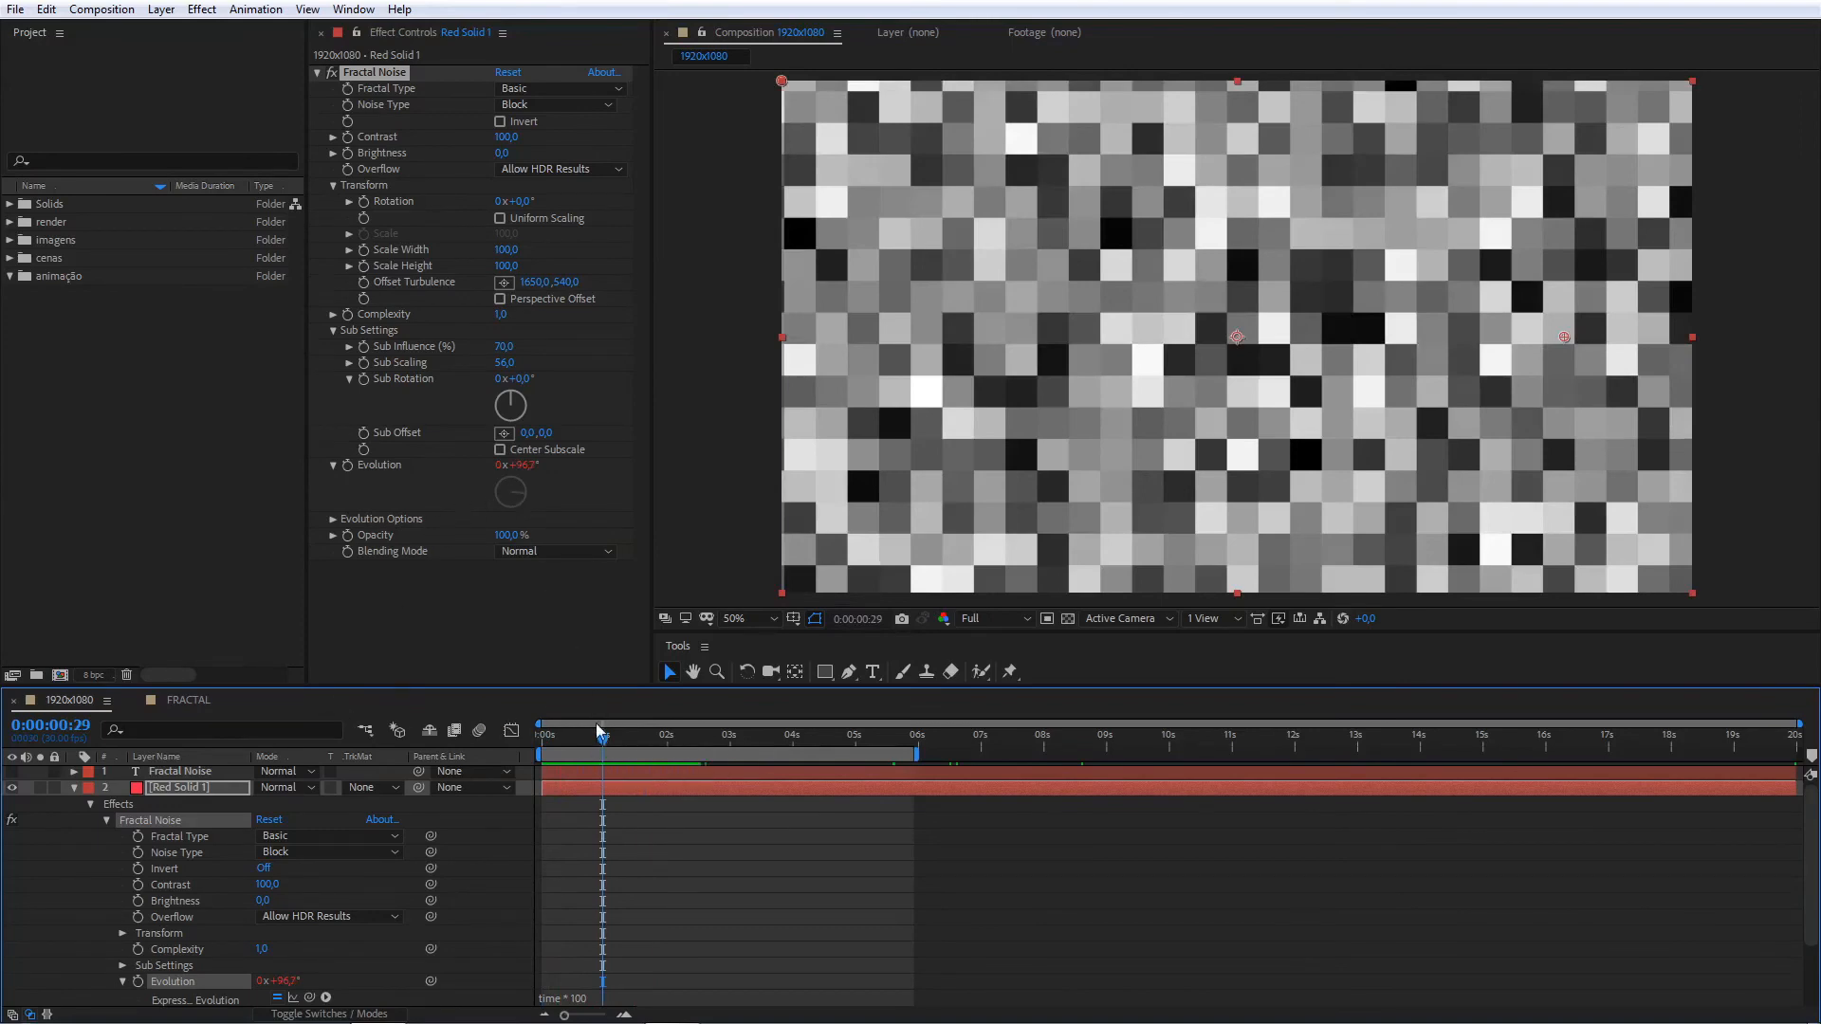
key("Page_Down")
left_click_drag(604, 736, 517, 738)
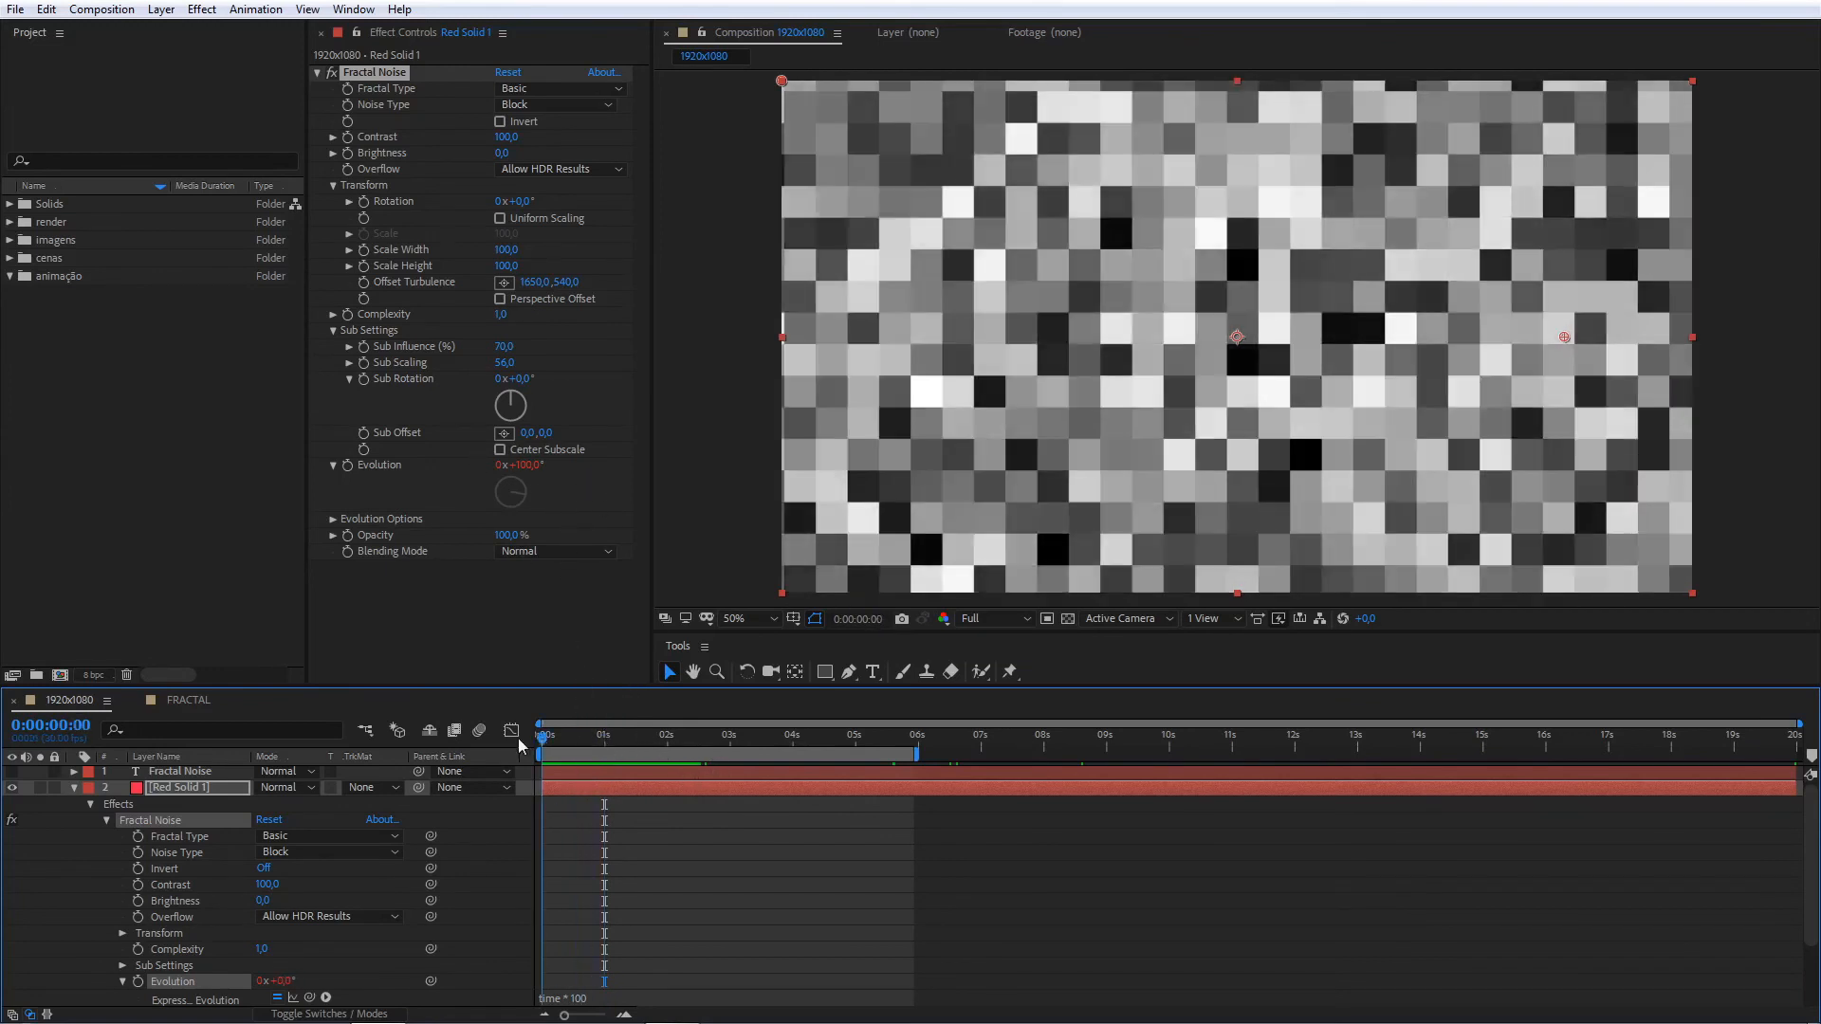
- Expand the Evolution Options and try switching Cycle Evolution on and back off
left_click(334, 518)
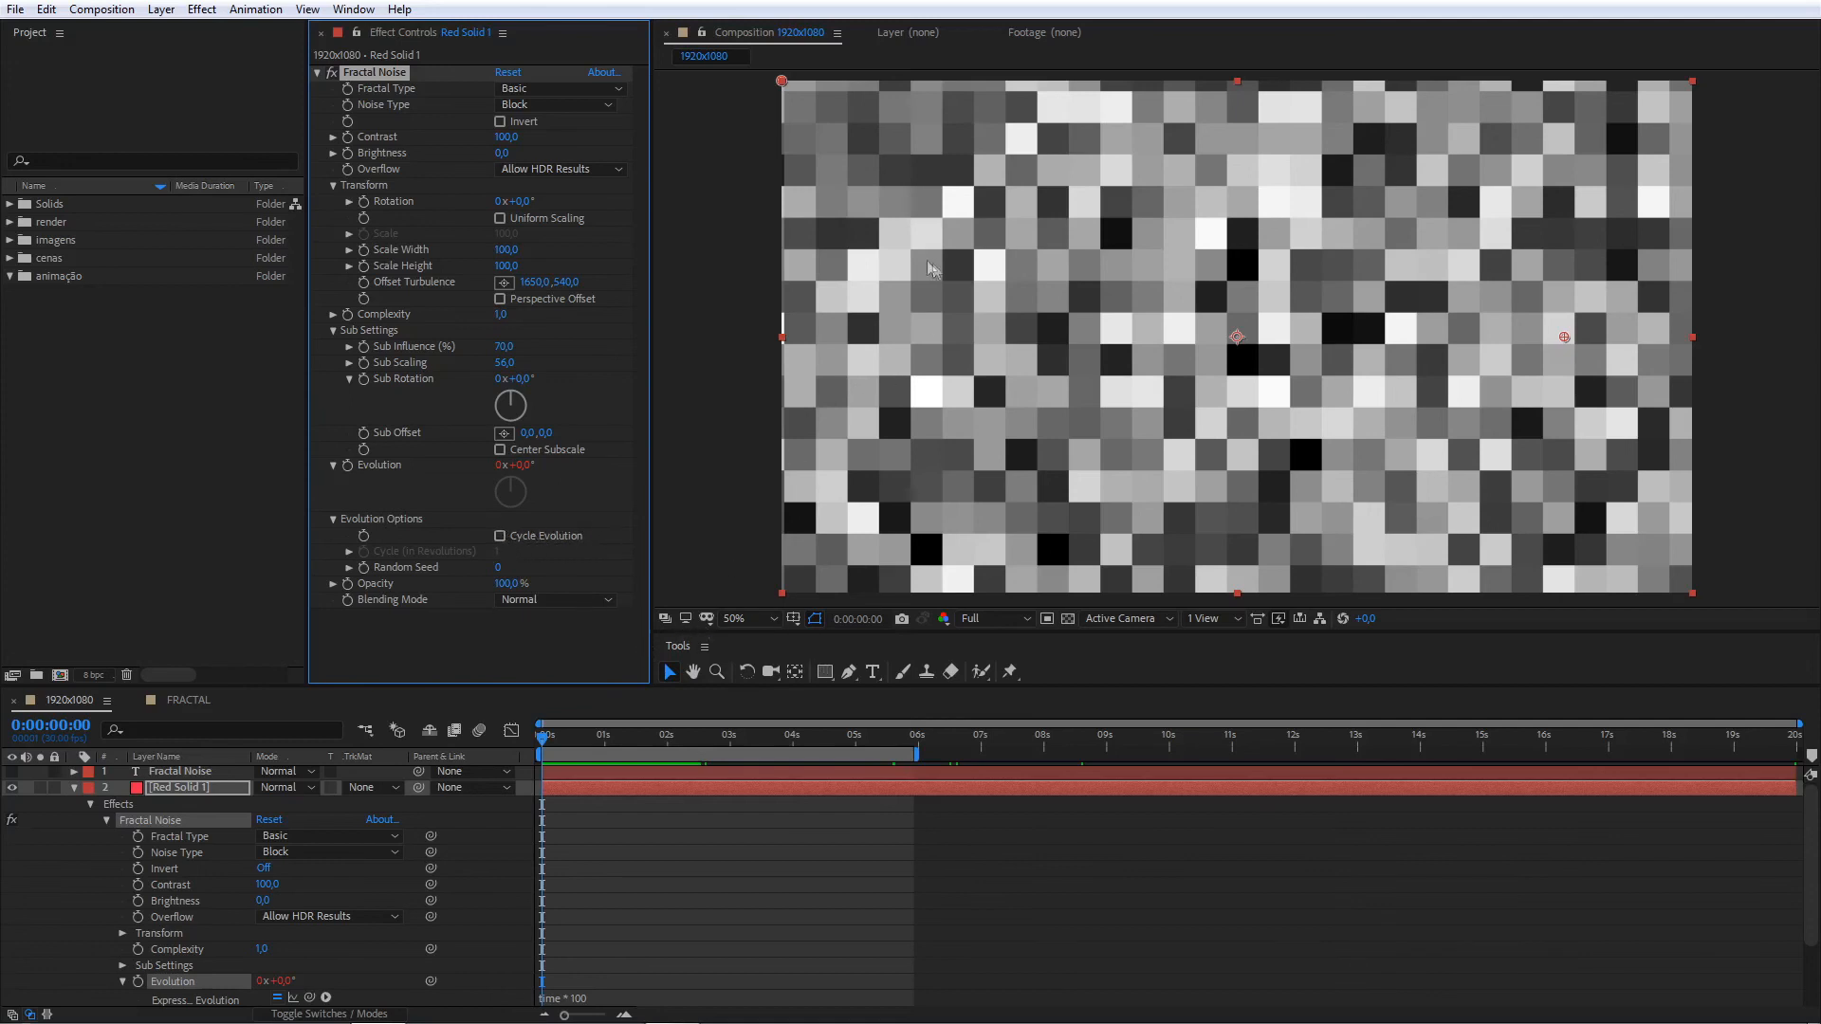
left_click(497, 535)
left_click(498, 534)
- Try a Random Seed of 130, preview the noise animation with it, and set the seed back to 0
left_click_drag(500, 594, 623, 593)
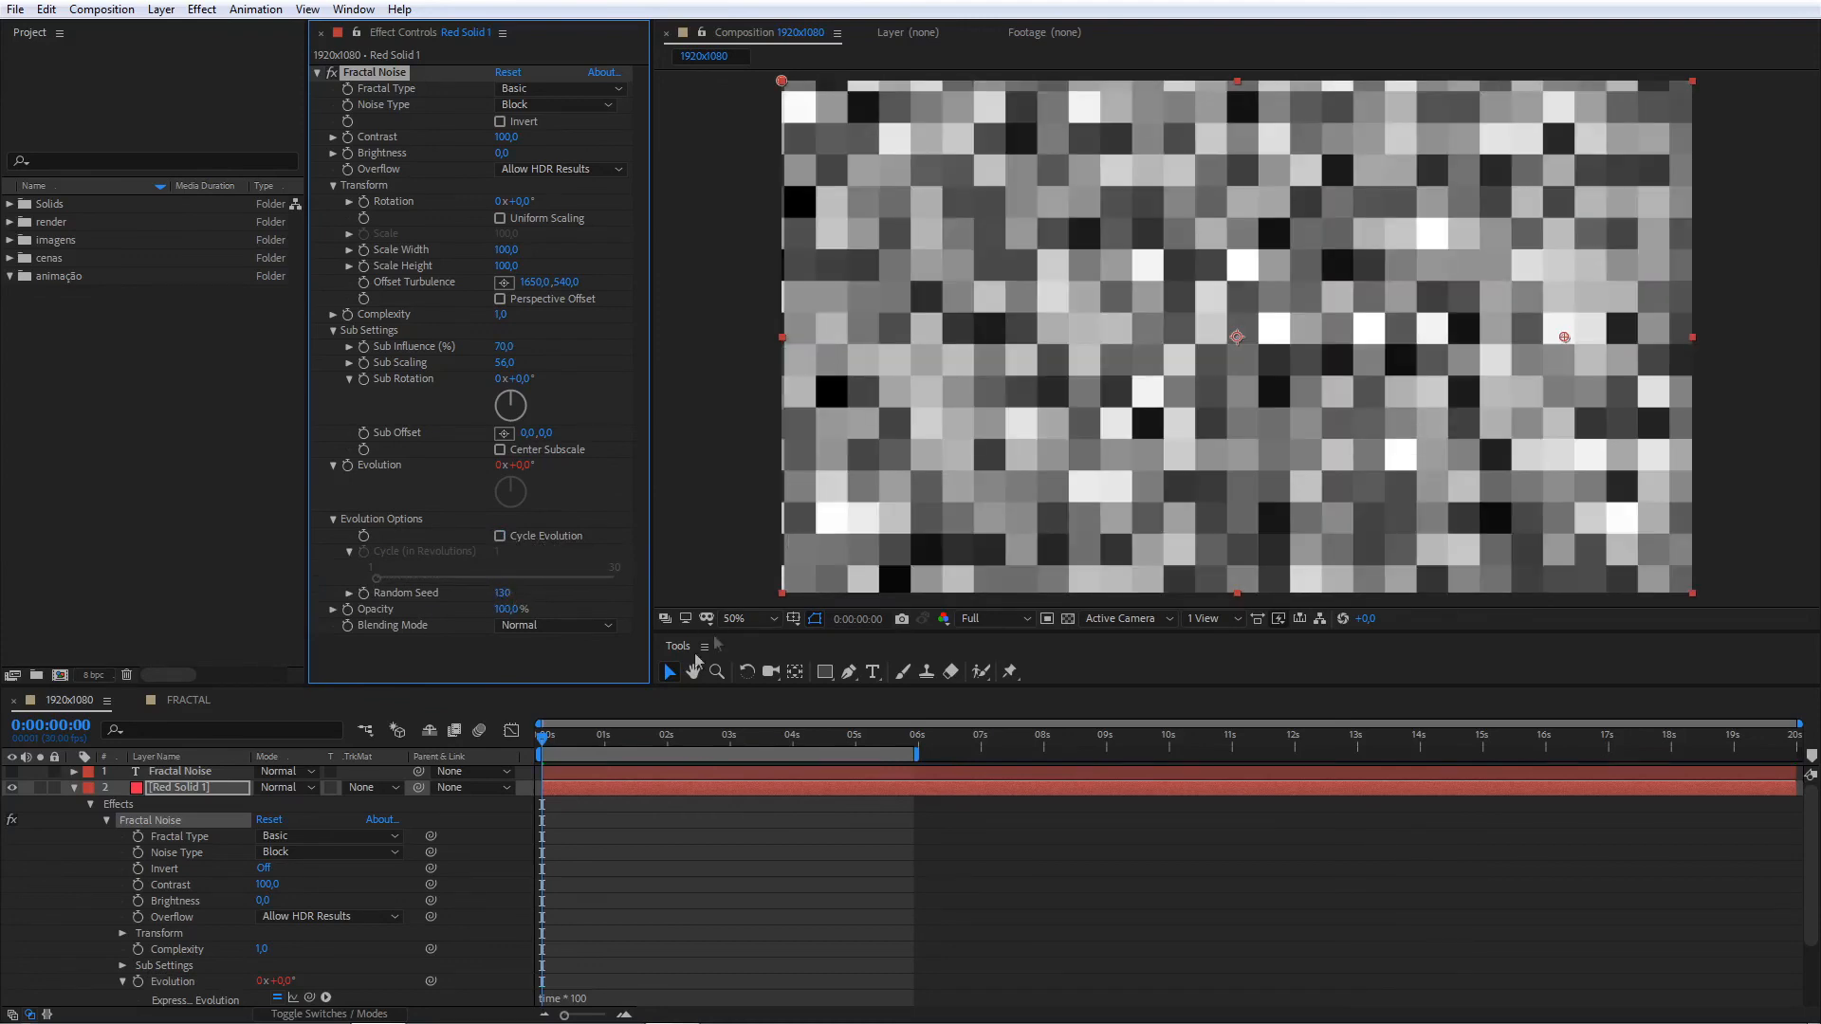
key("space")
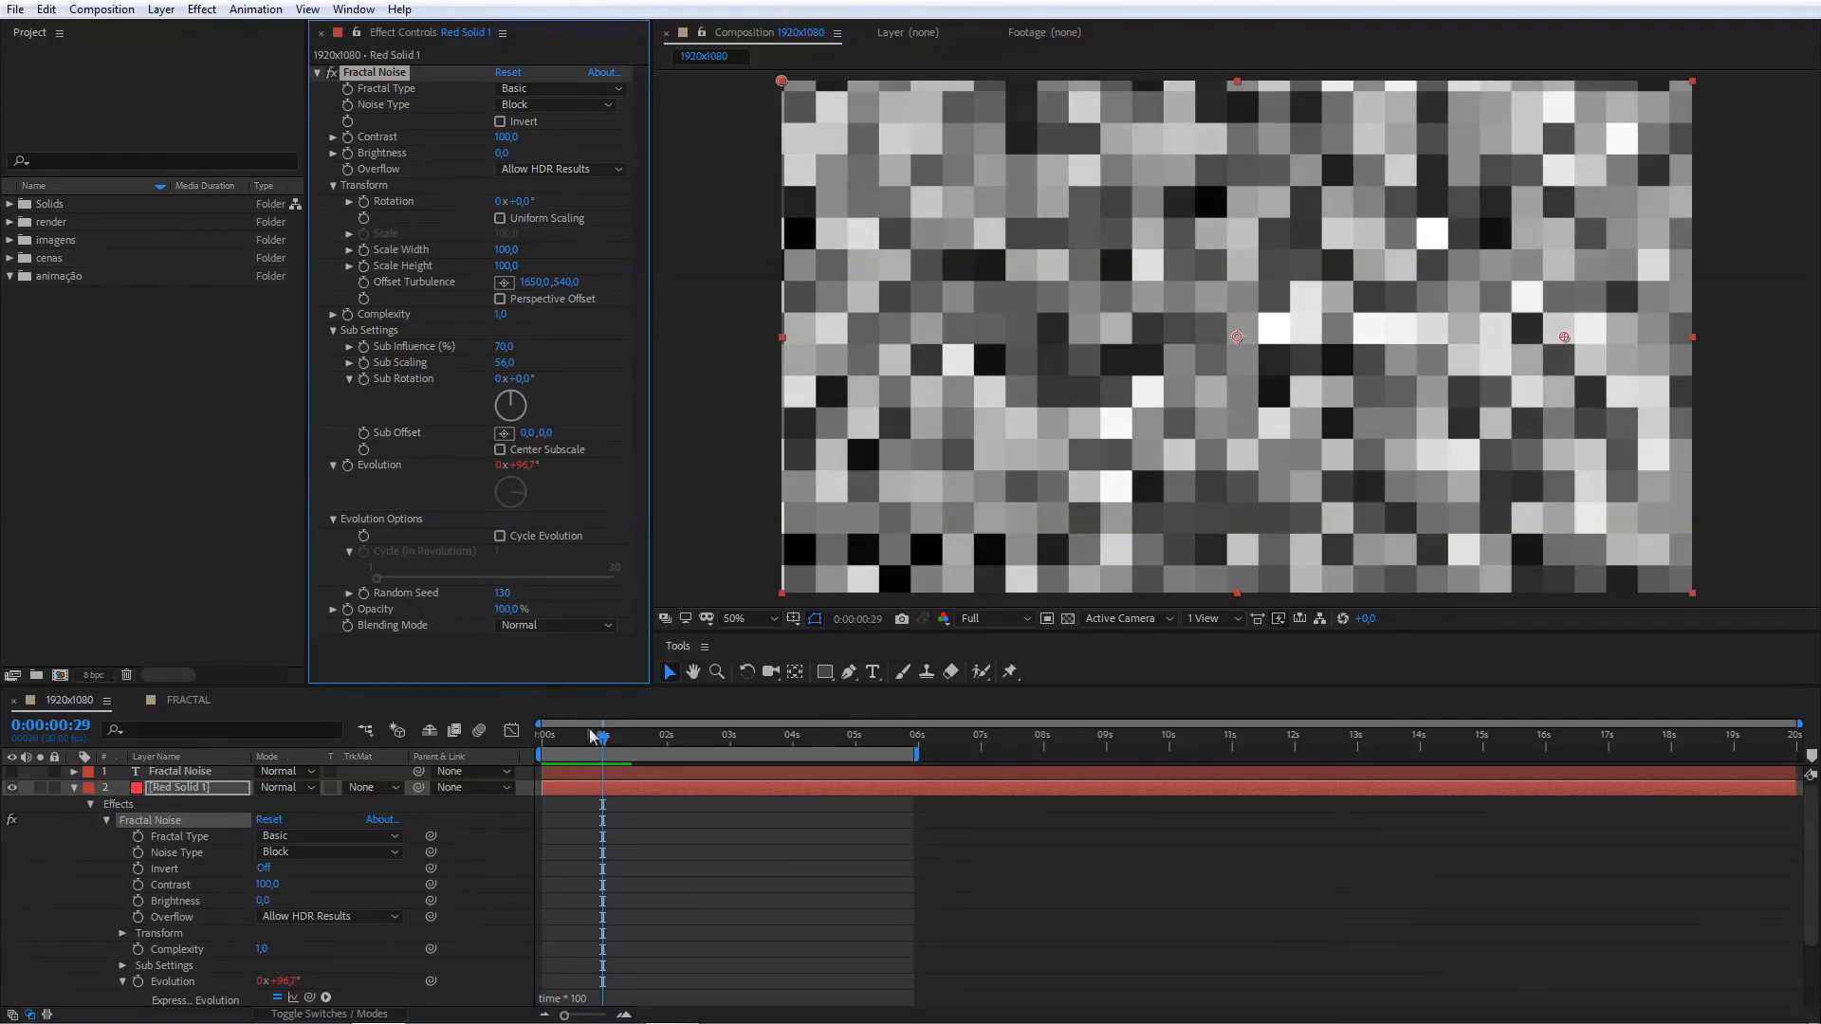
left_click(492, 742)
left_click(494, 593)
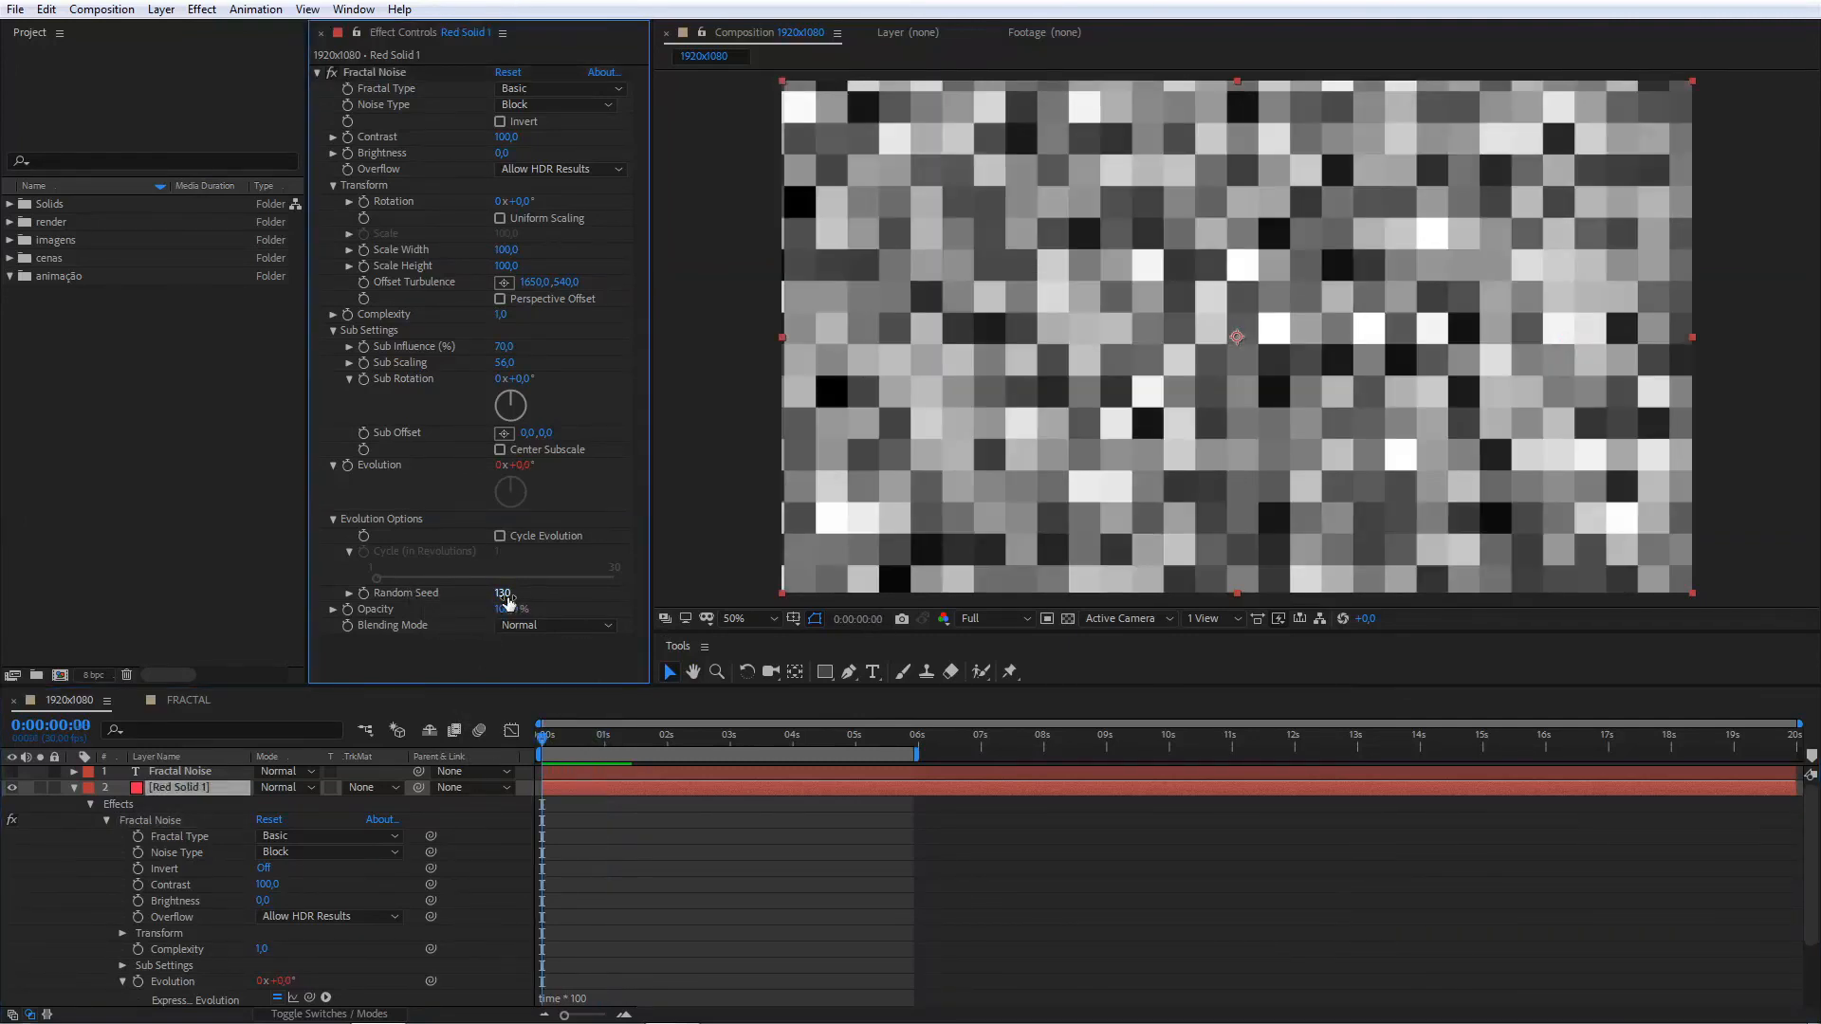
type("0")
key("Return")
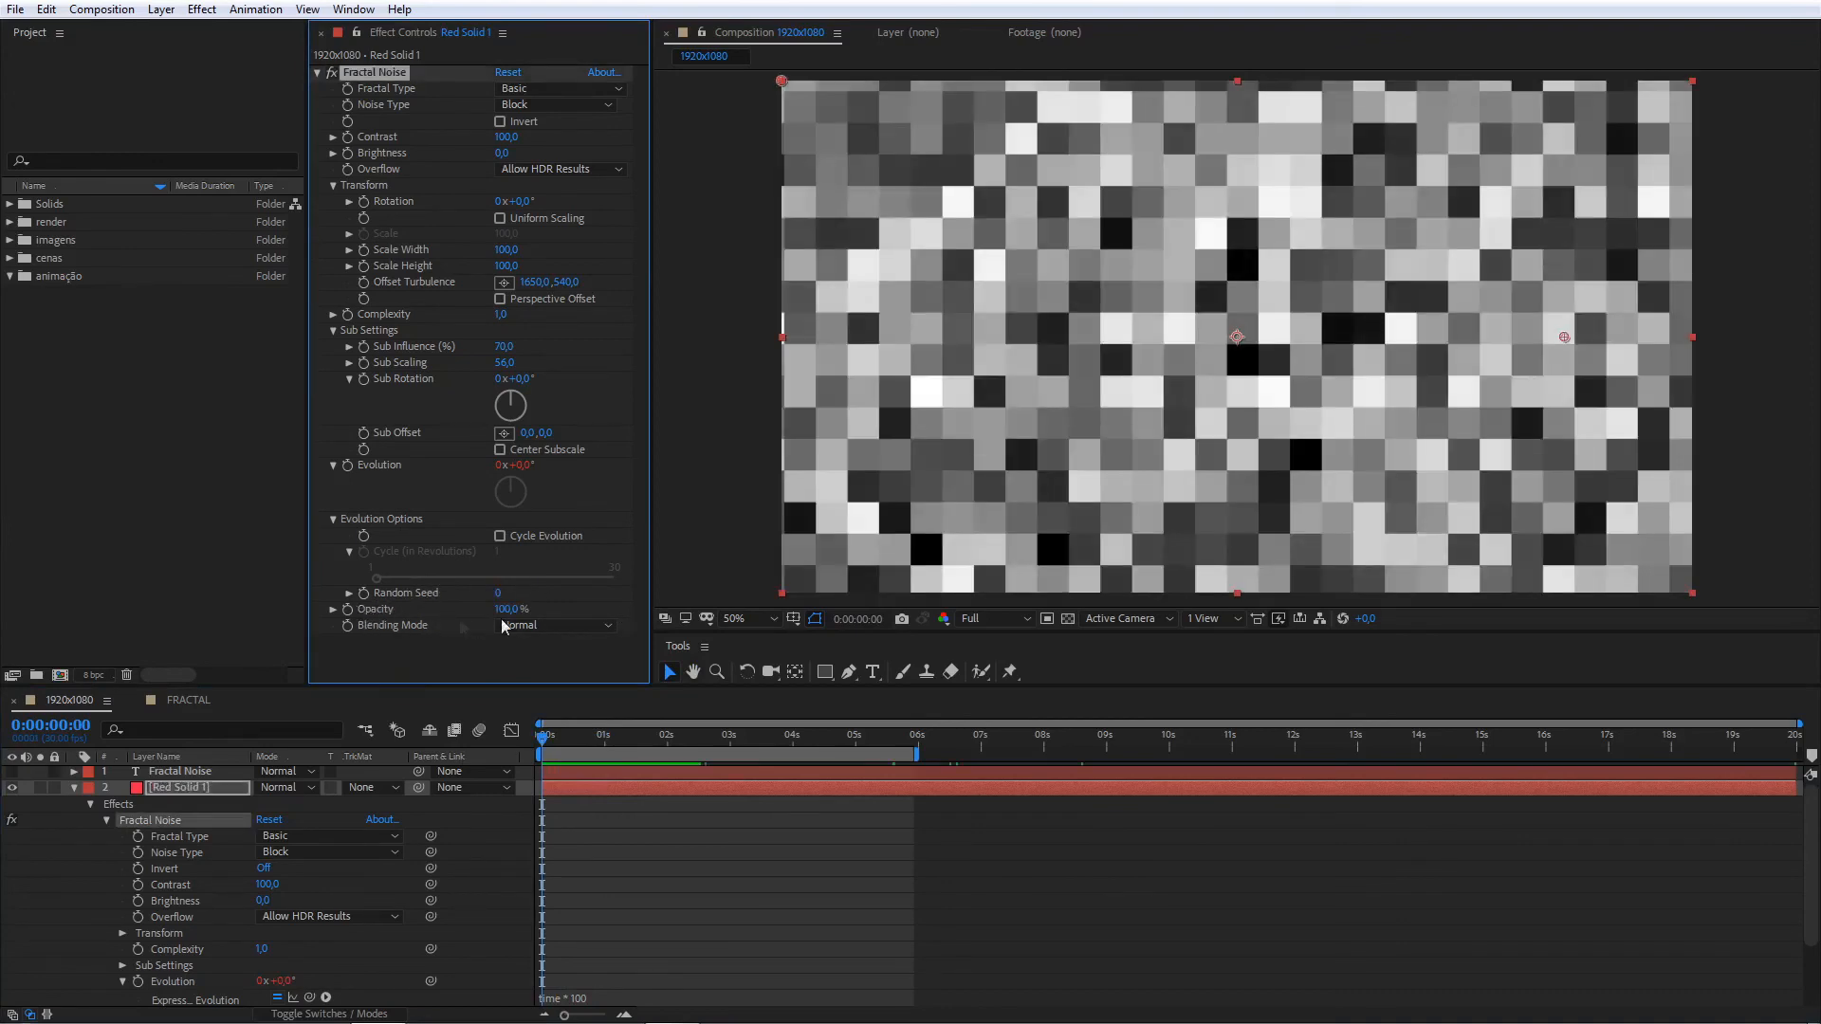
- Try adjusting the effect's opacity and set the Fractal Noise blending mode to Soft Light
key("comma")
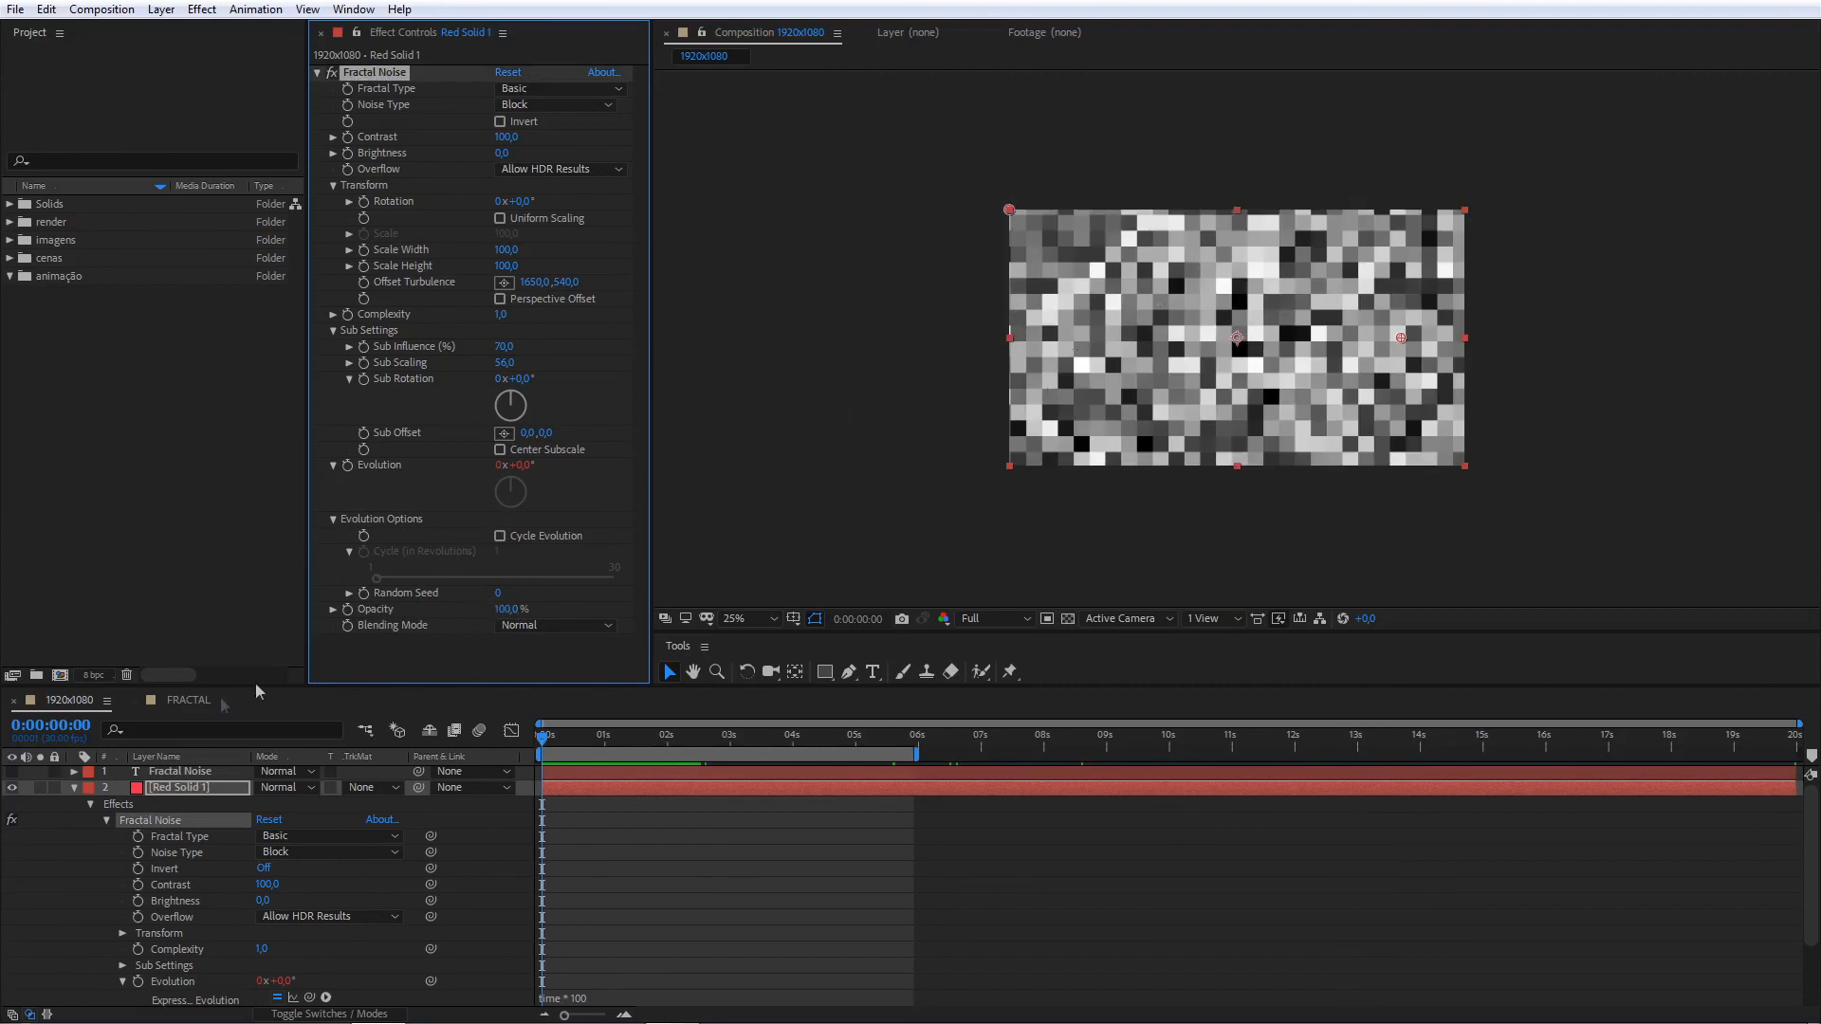
left_click_drag(506, 609, 498, 659)
left_click(556, 625)
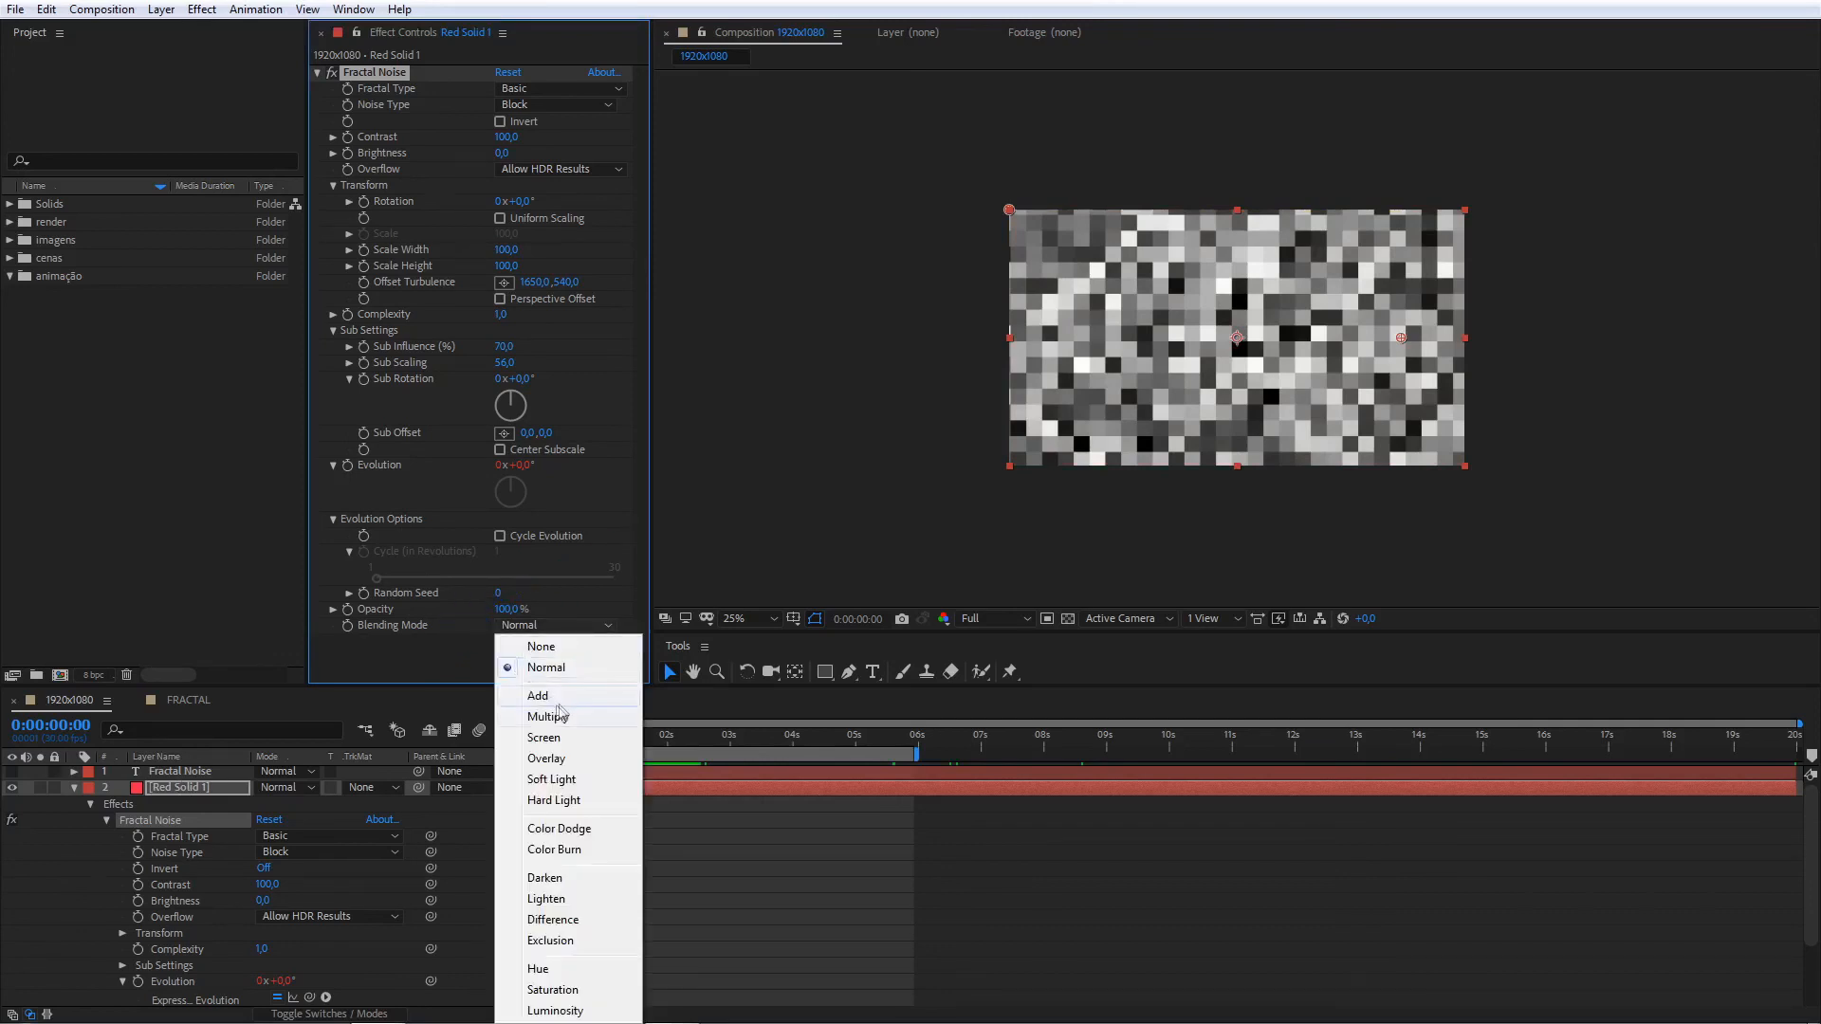
left_click(566, 779)
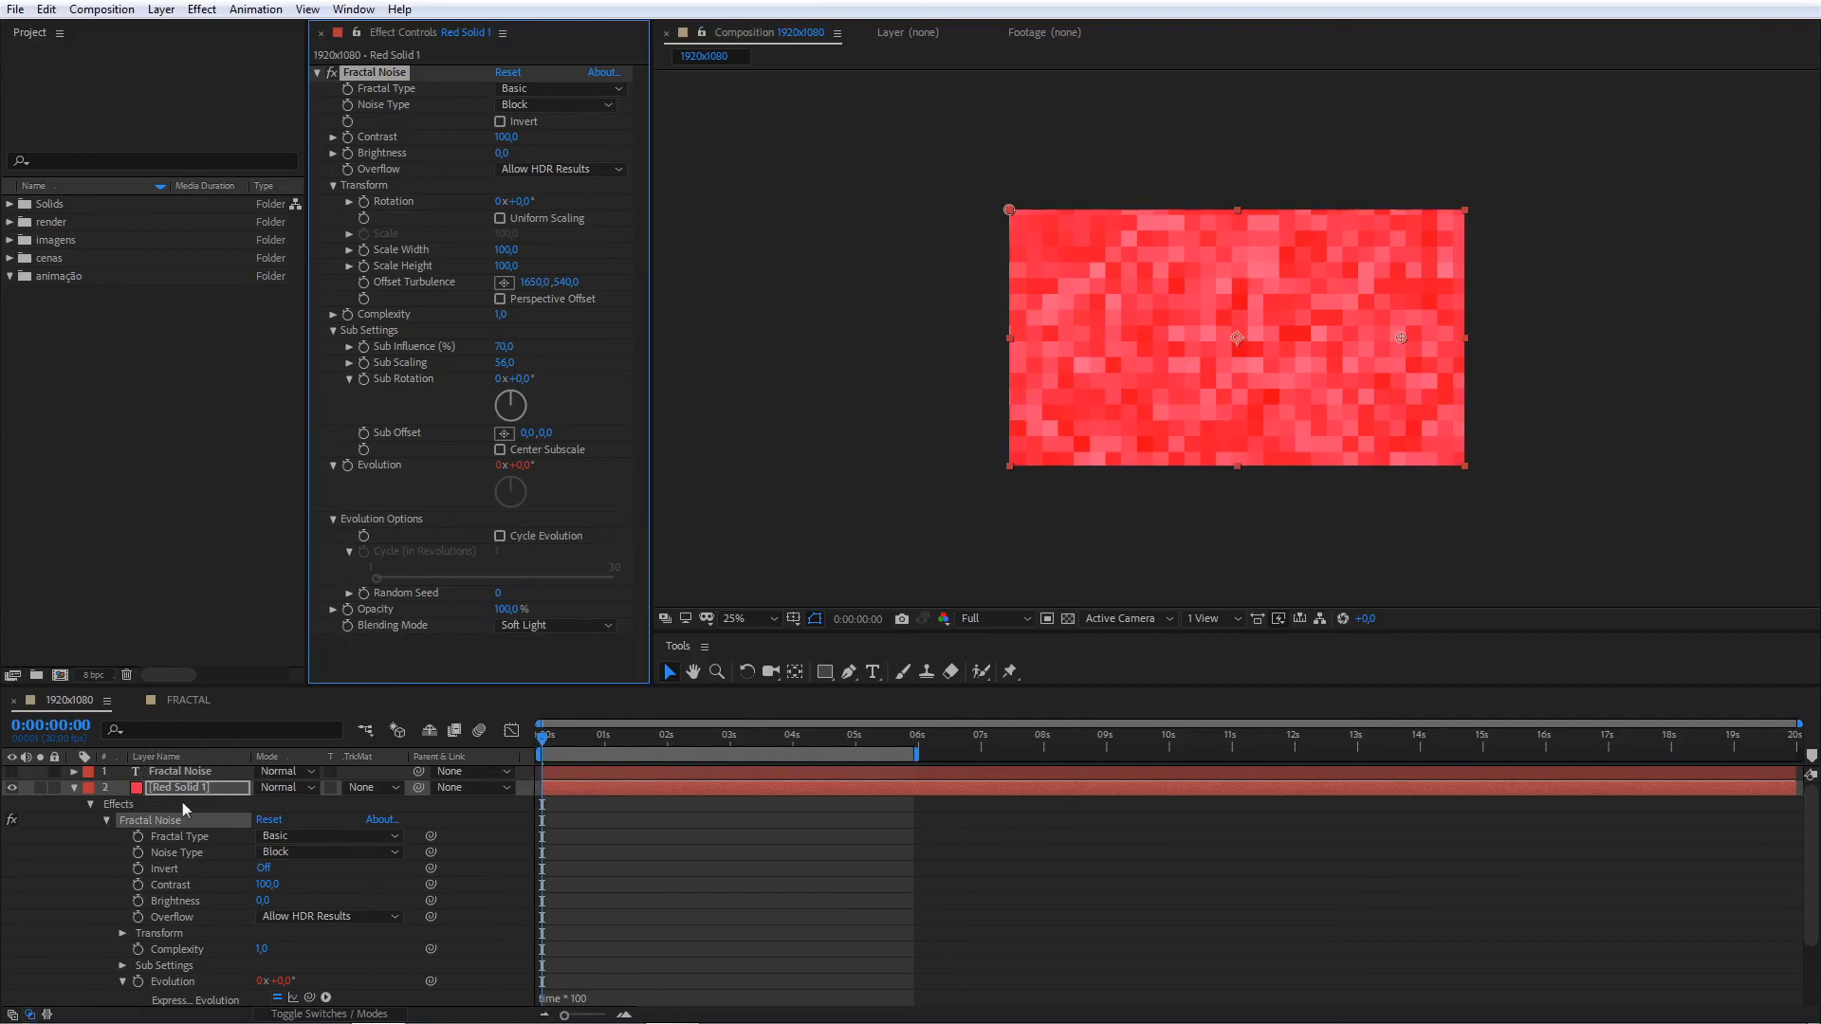
- Set the Fractal Noise blending mode to None and collapse the Evolution Options, Evolution, Sub Settings and Transform groups
left_click(528, 625)
left_click(541, 647)
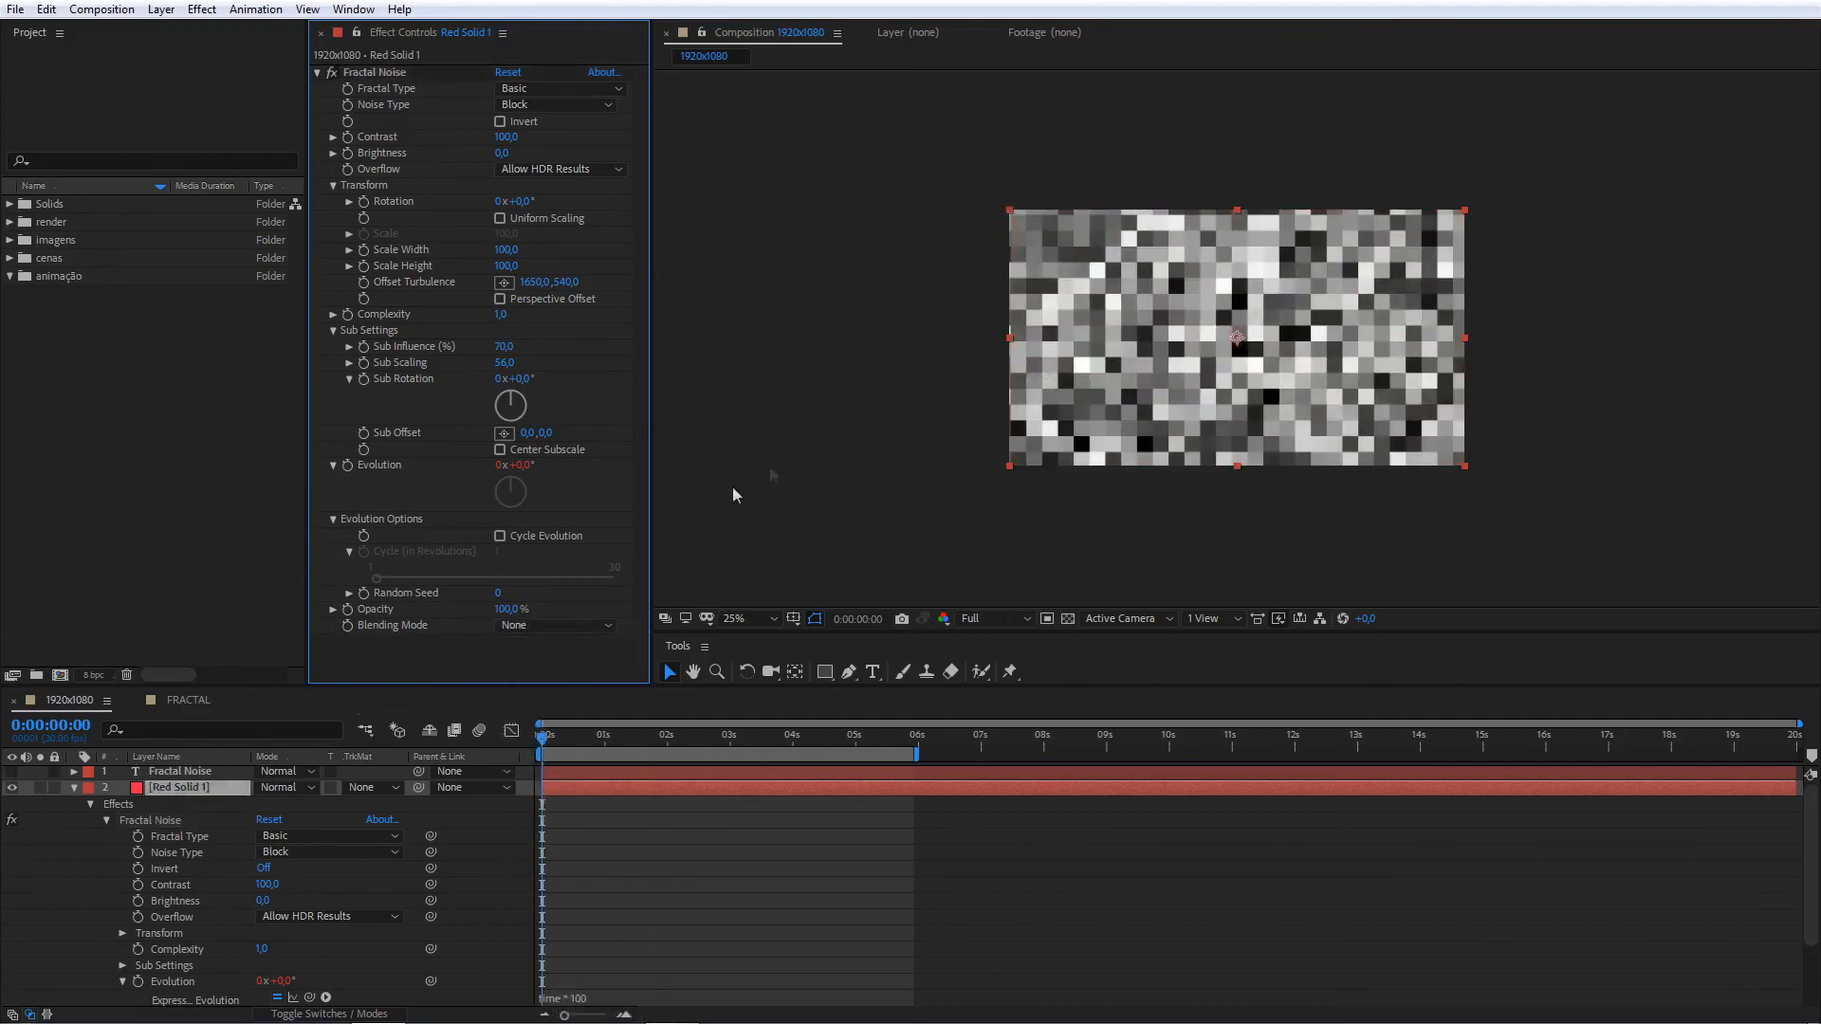
left_click(332, 520)
left_click(333, 465)
left_click(333, 330)
left_click(333, 185)
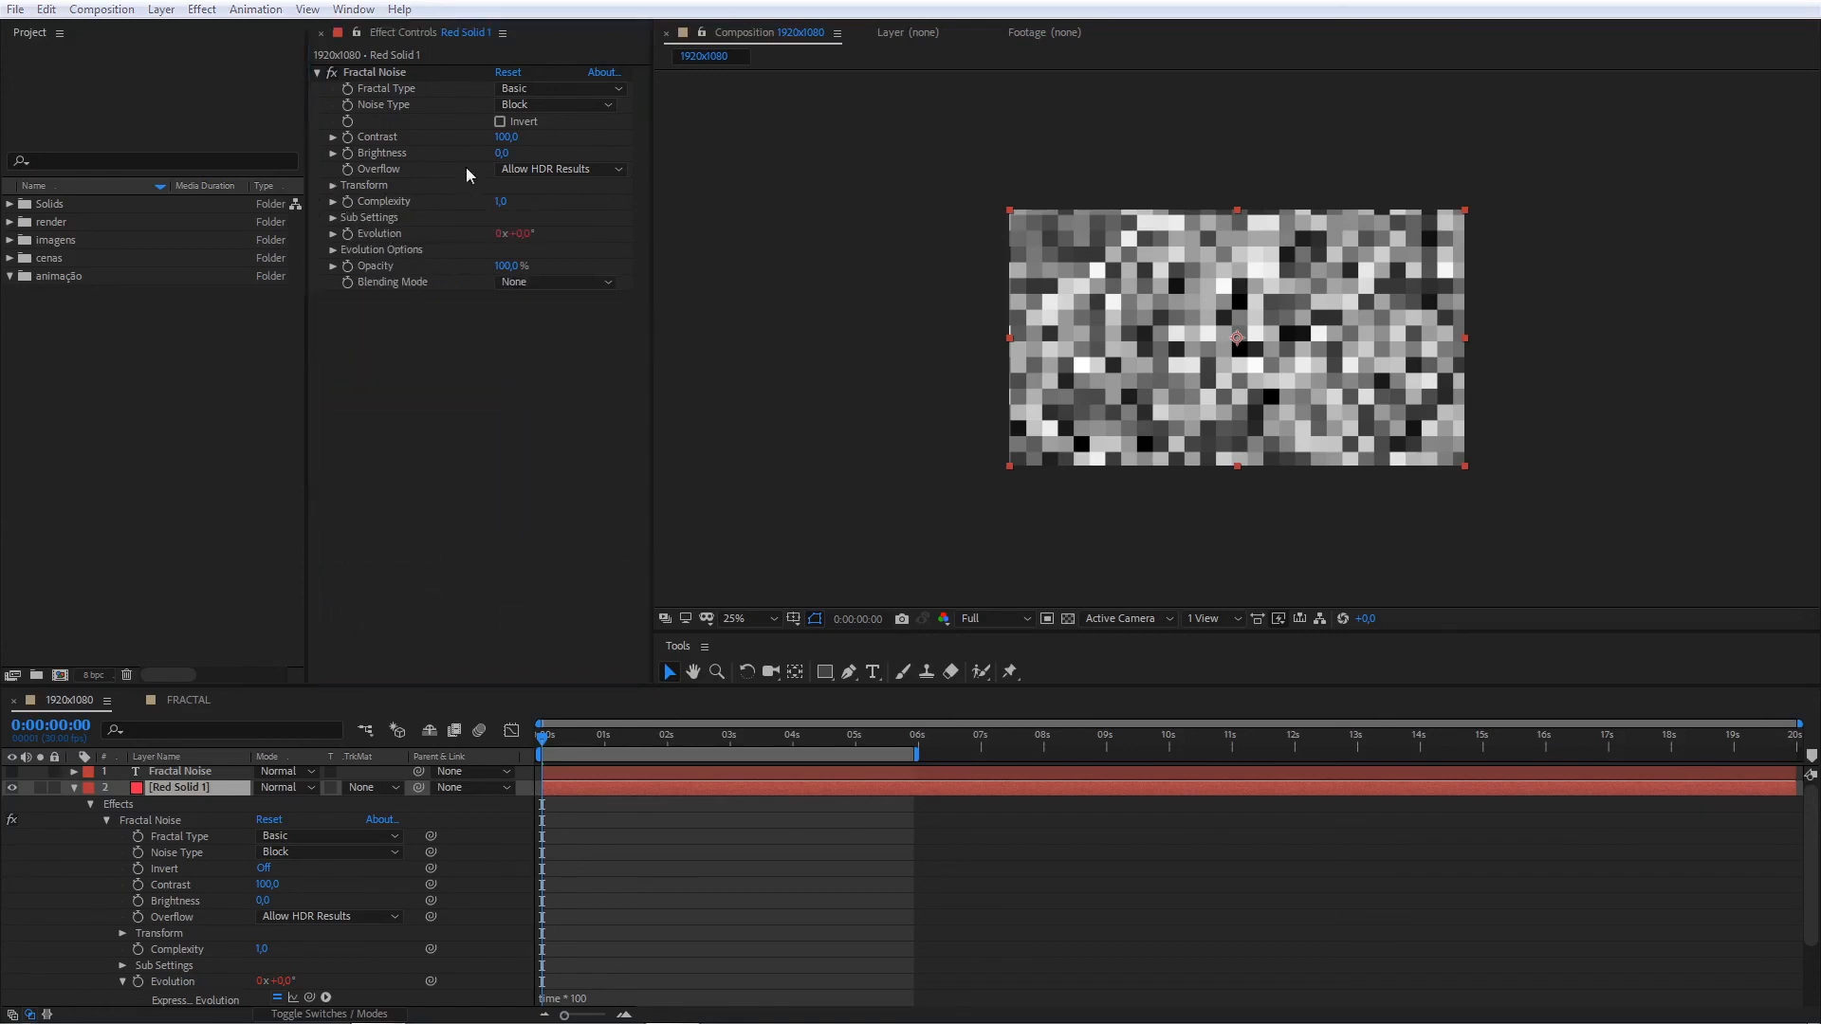